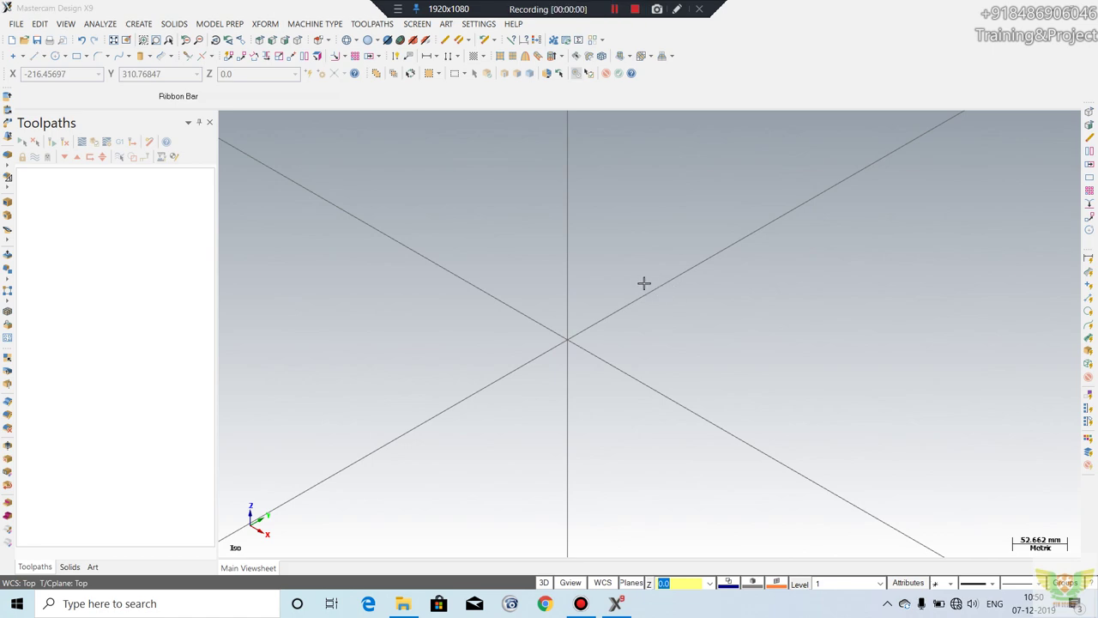
Step: Set the machine type to the Default mill
{"action": "scroll", "coordinate": [706, 338], "scroll_direction": "down", "scroll_amount": 2}
{"action": "scroll", "coordinate": [652, 335], "scroll_direction": "down", "scroll_amount": 2}
{"action": "scroll", "coordinate": [670, 350], "scroll_direction": "up", "scroll_amount": 2}
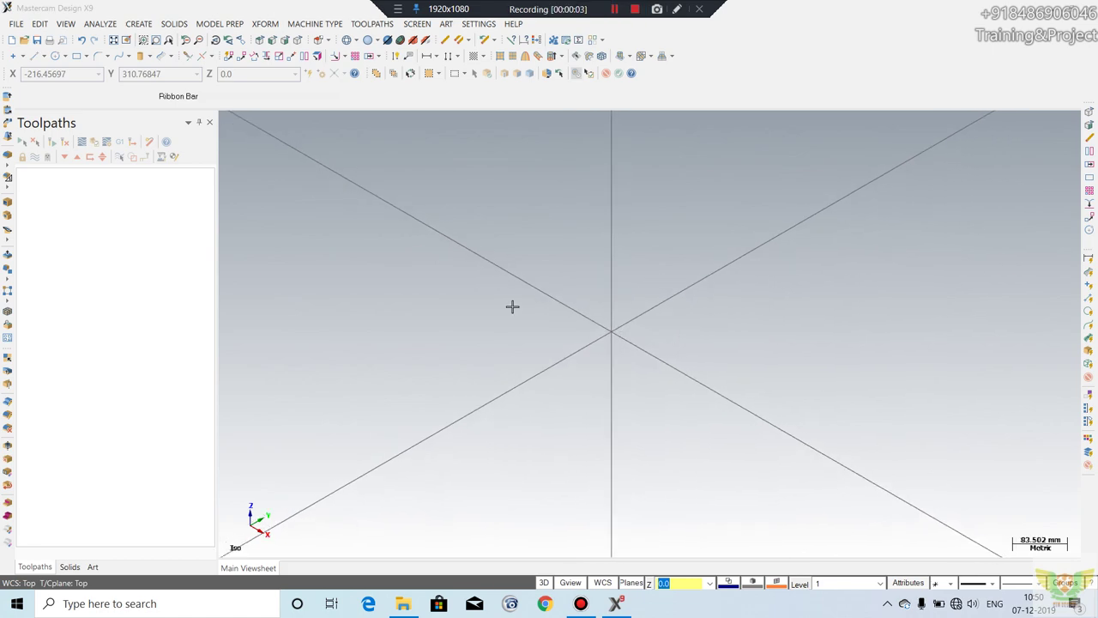
{"action": "left_click", "coordinate": [271, 24]}
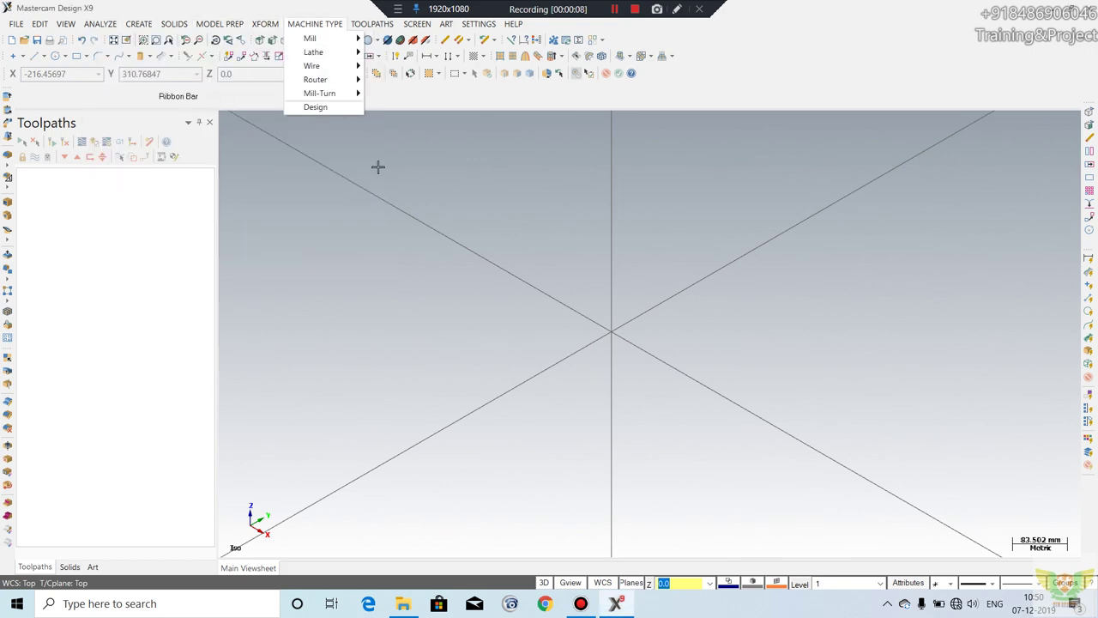
{"action": "left_click", "coordinate": [426, 166]}
{"action": "left_click", "coordinate": [315, 24]}
{"action": "mouse_move", "coordinate": [309, 39]}
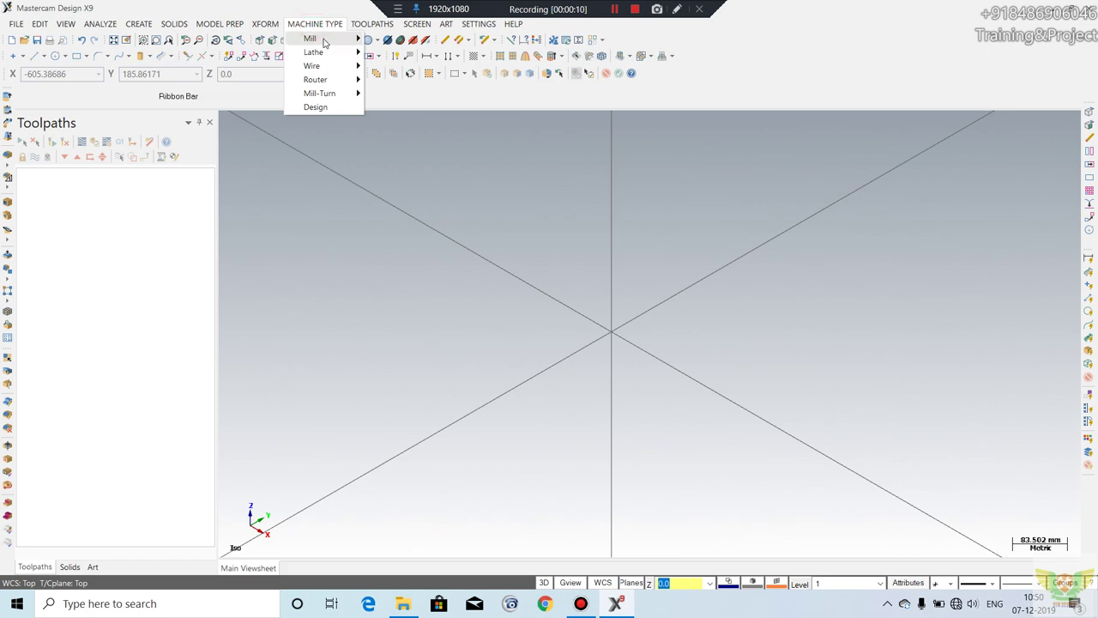
{"action": "left_click", "coordinate": [530, 208]}
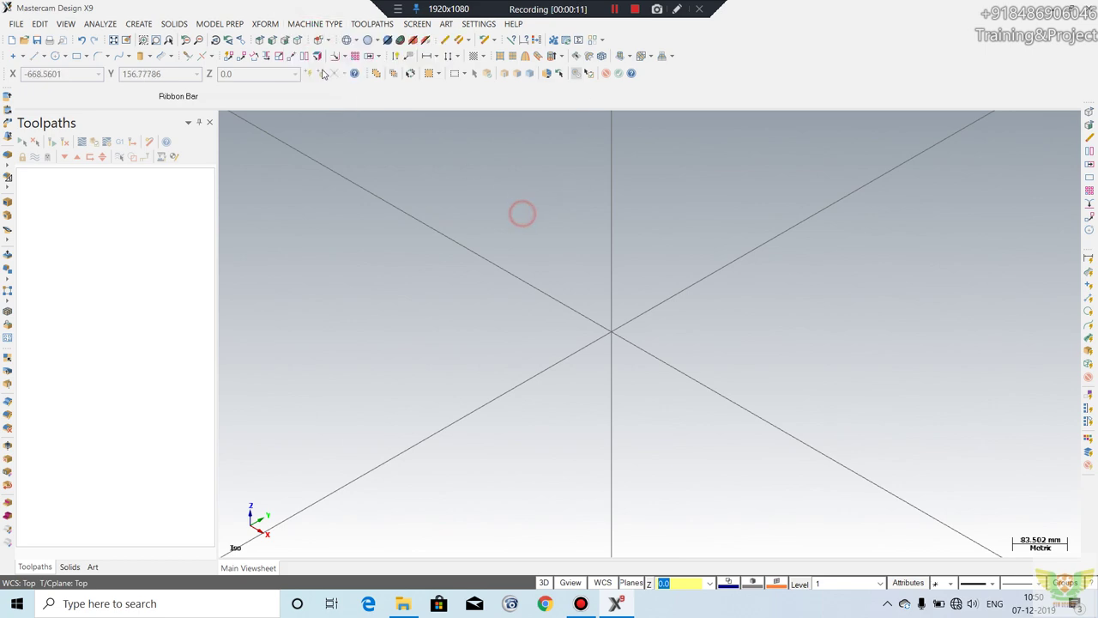
{"action": "left_click", "coordinate": [315, 24]}
{"action": "left_click", "coordinate": [311, 38]}
{"action": "left_click", "coordinate": [393, 38]}
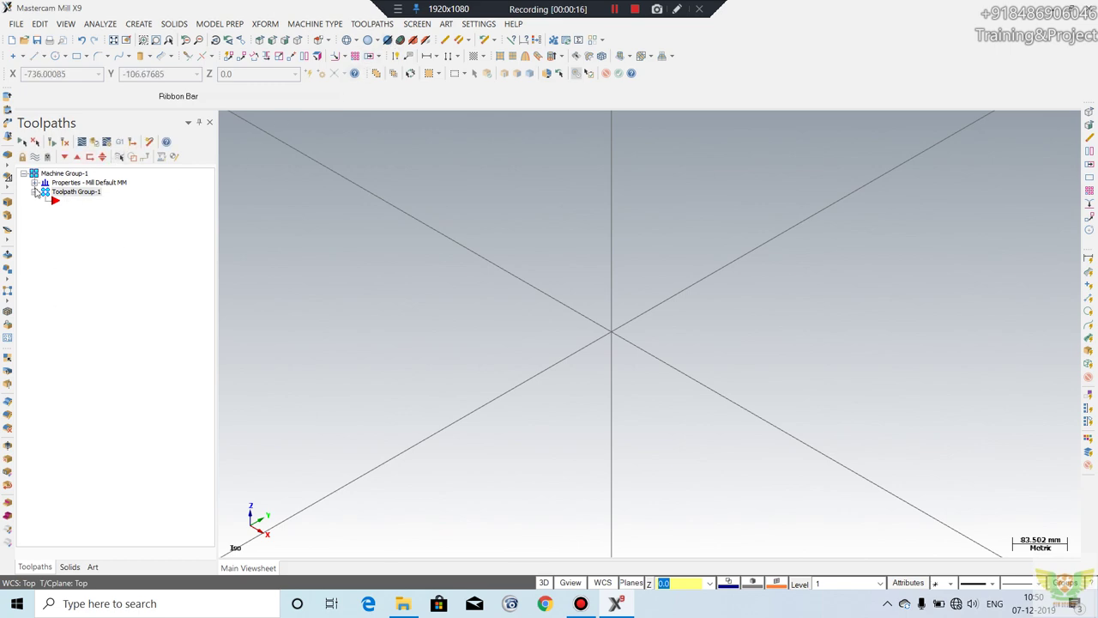
Step: Expand the machine group's Properties node and select Toolpath Group-1
{"action": "left_click", "coordinate": [35, 183]}
{"action": "left_click", "coordinate": [106, 221]}
{"action": "scroll", "coordinate": [584, 283], "scroll_direction": "down", "scroll_amount": 3}
Step: Switch to the Top view and start a centre-anchored rectangle at the origin
{"action": "right_click", "coordinate": [720, 234]}
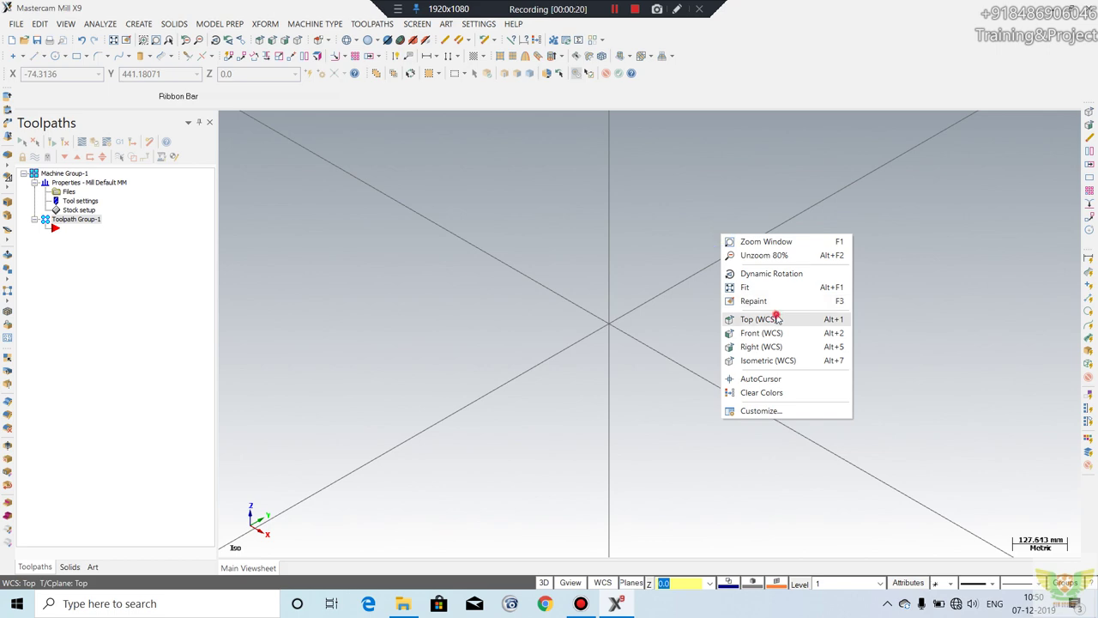
{"action": "left_click", "coordinate": [766, 319]}
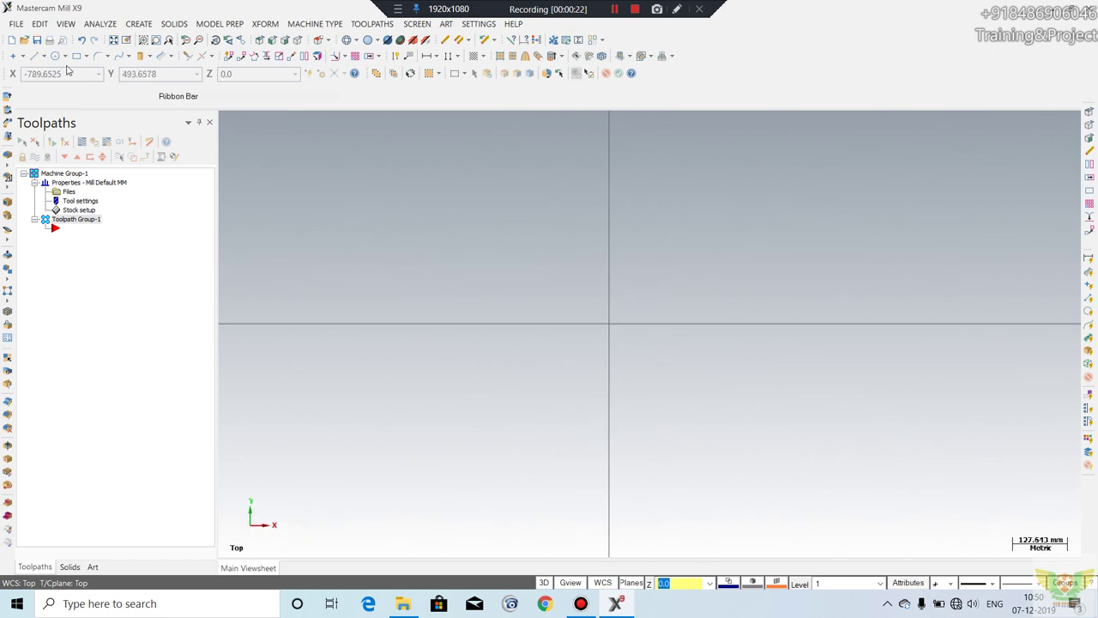
{"action": "left_click", "coordinate": [91, 56]}
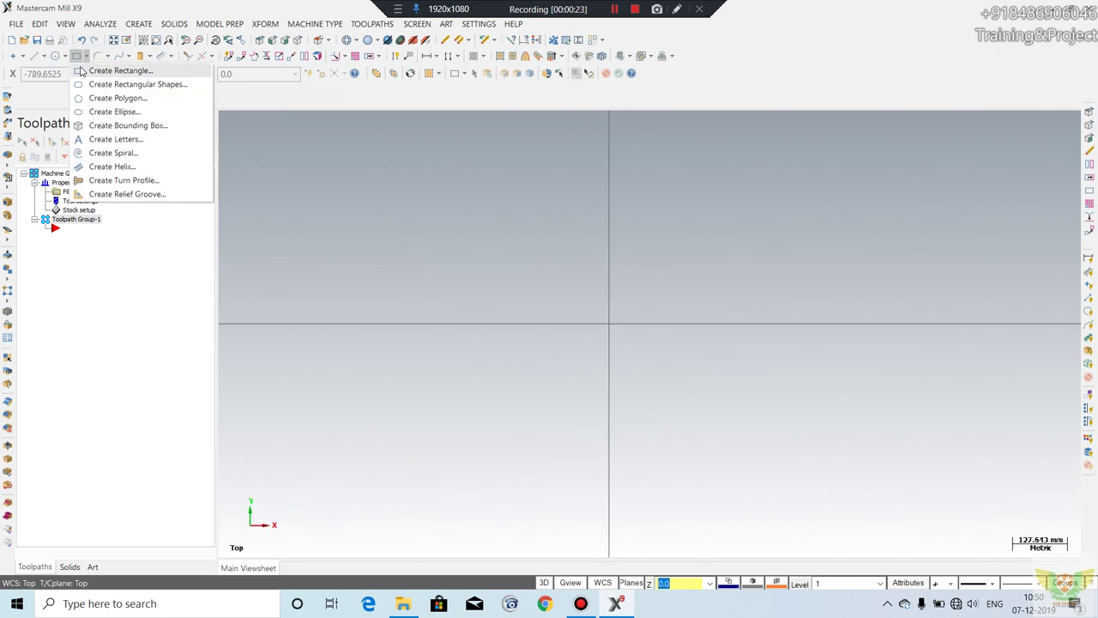
{"action": "left_click", "coordinate": [82, 68]}
{"action": "left_click", "coordinate": [591, 97]}
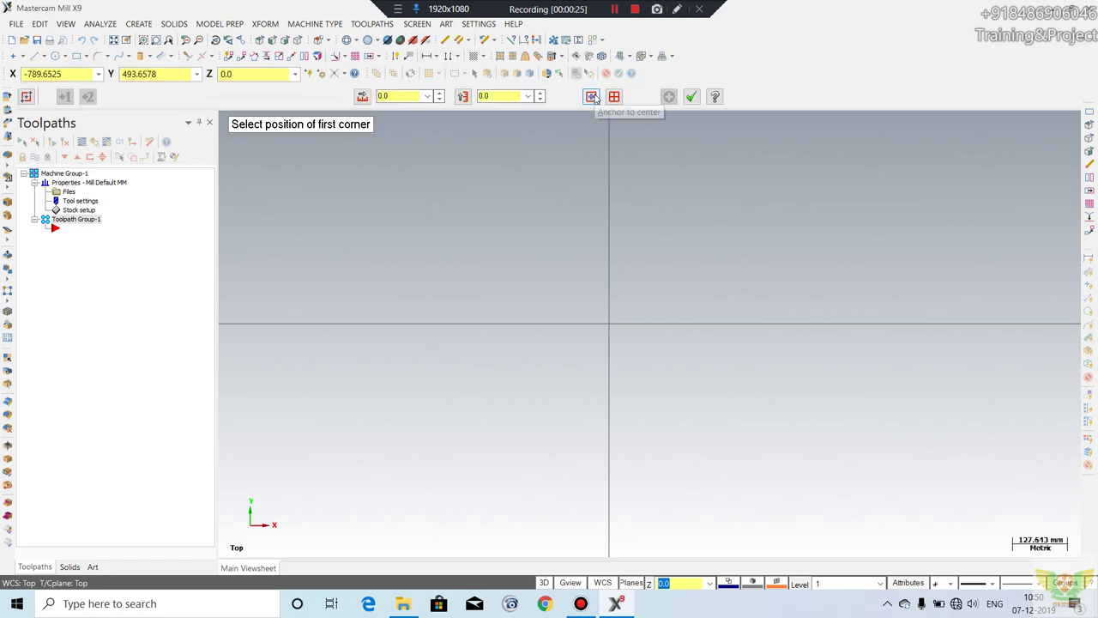
{"action": "left_click", "coordinate": [610, 326]}
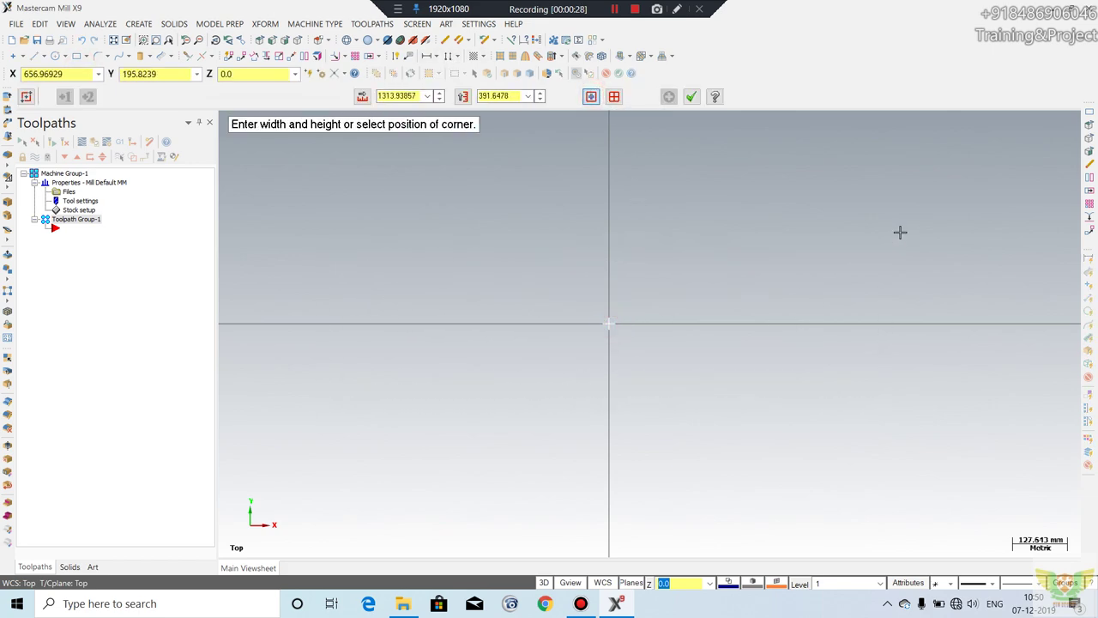
{"action": "left_click", "coordinate": [902, 199]}
Step: Set the rectangle to width 200 and height 120, and confirm it
{"action": "left_click", "coordinate": [403, 95]}
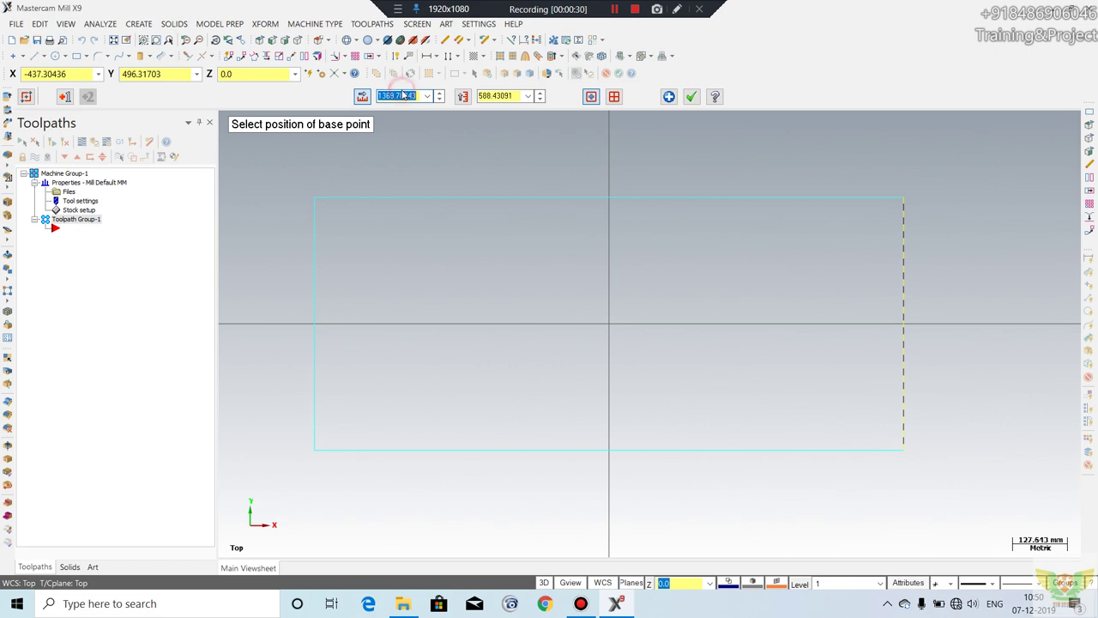
{"action": "type", "text": "200"}
{"action": "key", "text": "Return"}
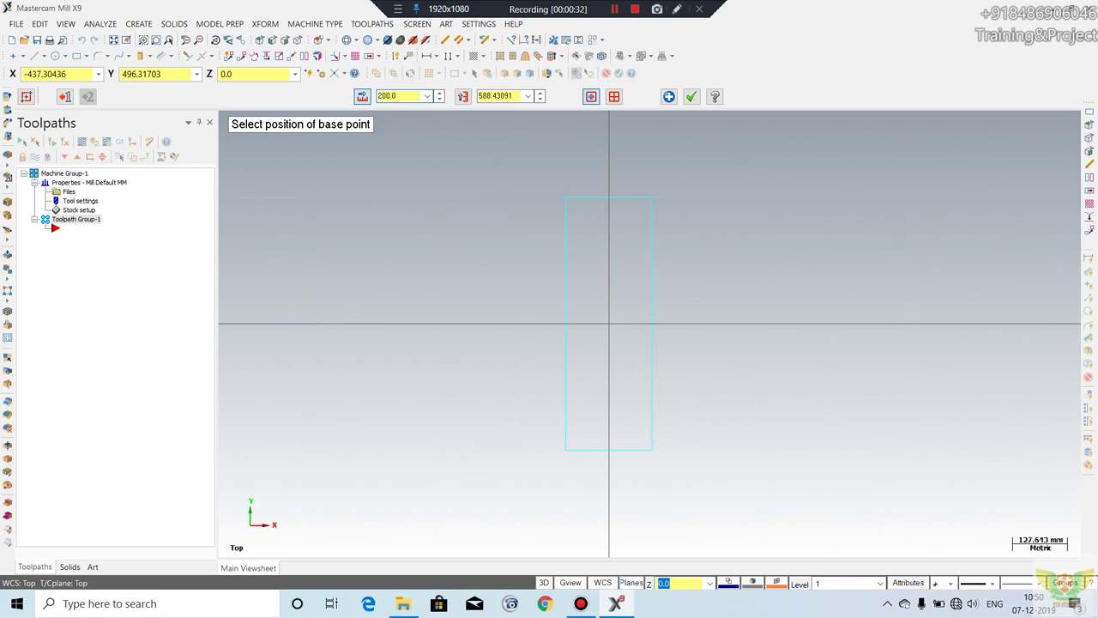
{"action": "left_click", "coordinate": [490, 97]}
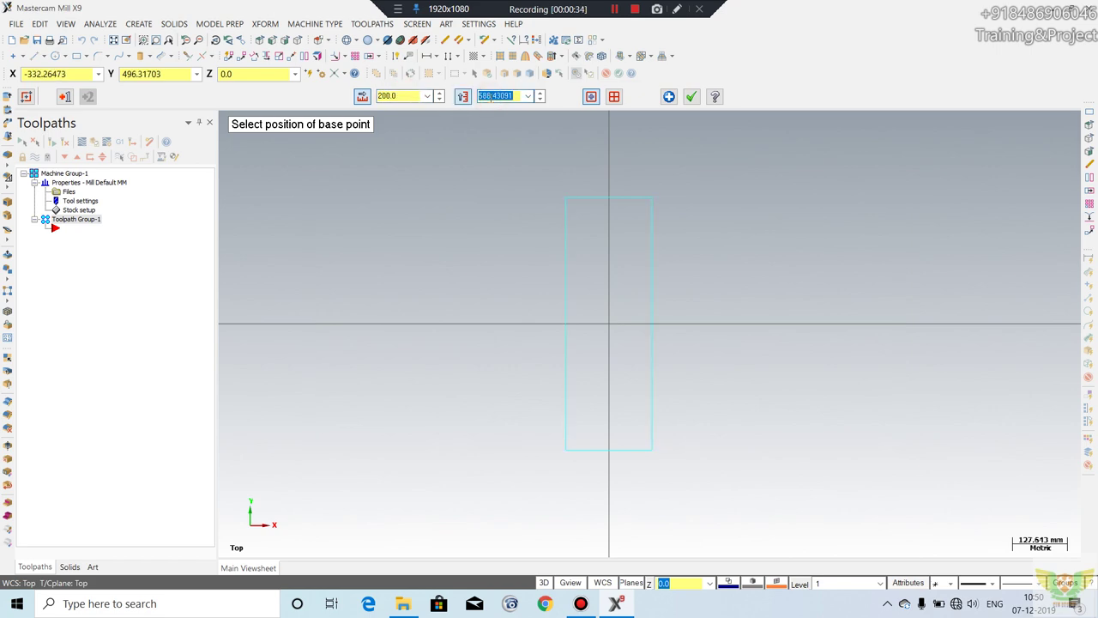
{"action": "type", "text": "120"}
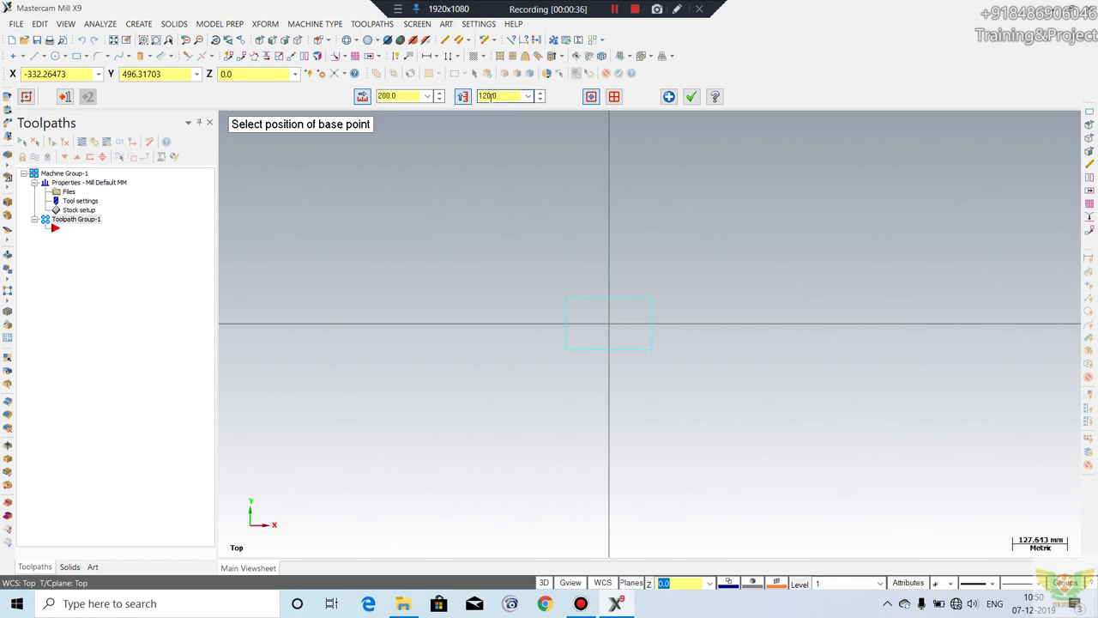
{"action": "key", "text": "Return"}
{"action": "scroll", "coordinate": [634, 277], "scroll_direction": "up", "scroll_amount": 3}
{"action": "scroll", "coordinate": [600, 290], "scroll_direction": "up", "scroll_amount": 2}
{"action": "scroll", "coordinate": [600, 290], "scroll_direction": "up", "scroll_amount": 1}
{"action": "left_click", "coordinate": [690, 96]}
{"action": "scroll", "coordinate": [607, 358], "scroll_direction": "up", "scroll_amount": 2}
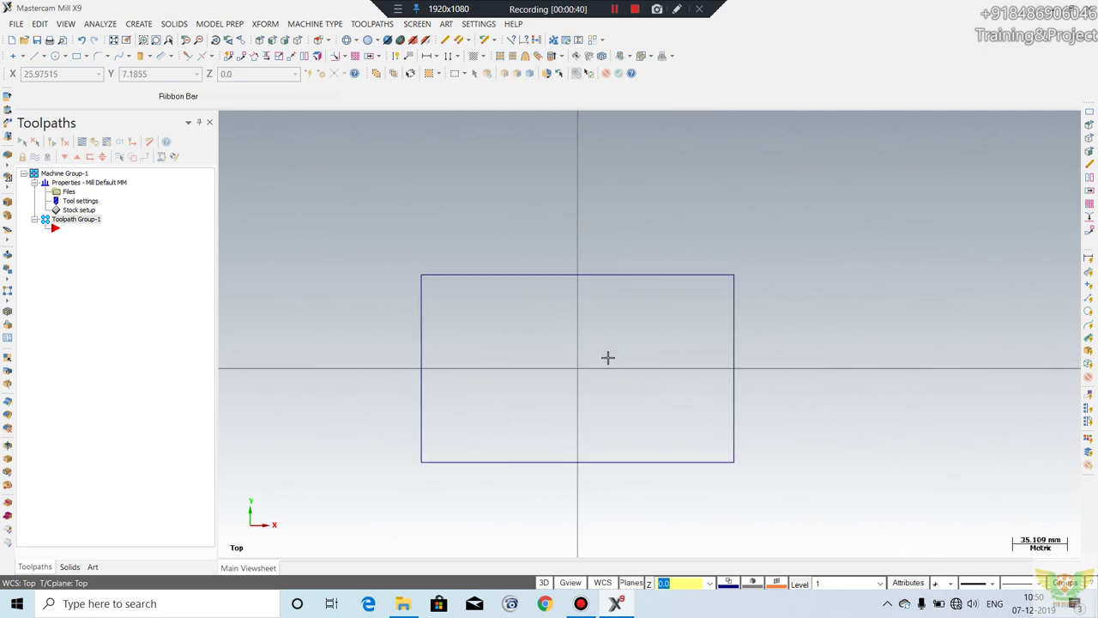
{"action": "left_click", "coordinate": [76, 56]}
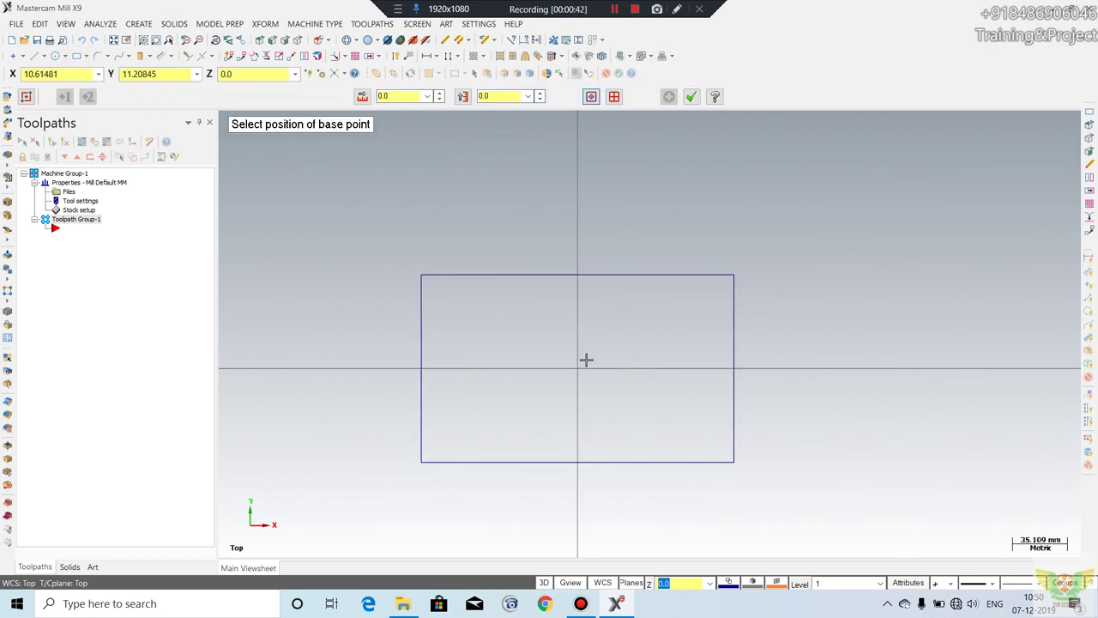
{"action": "left_click", "coordinate": [90, 56]}
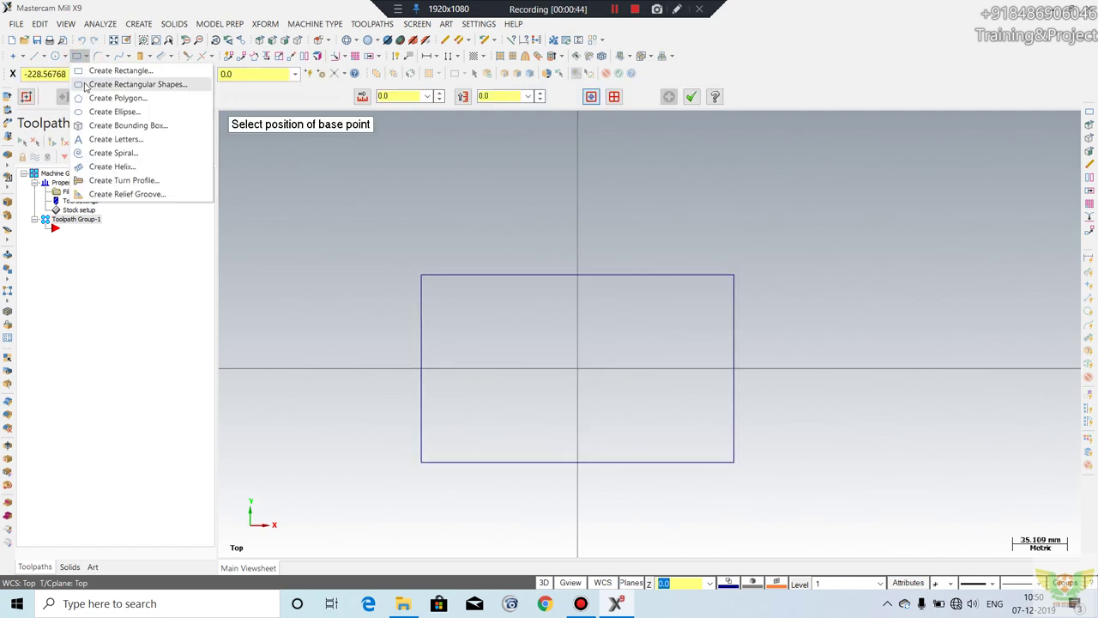
Step: Start a centre-anchored rectangular shape placed at the origin
{"action": "left_click", "coordinate": [112, 86]}
{"action": "left_click", "coordinate": [577, 370]}
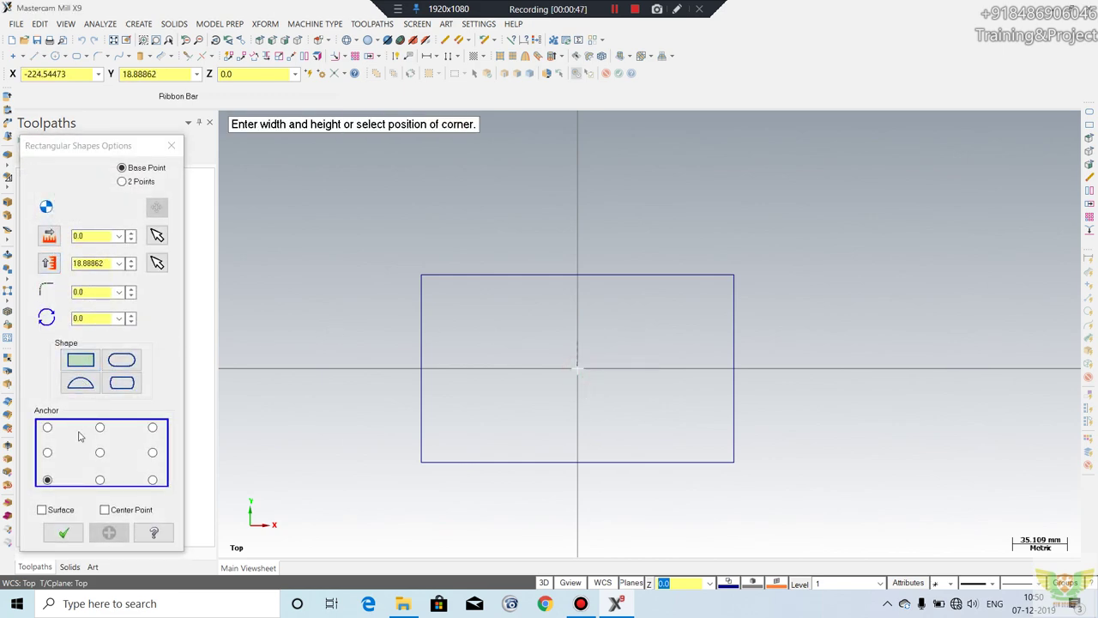
{"action": "left_click", "coordinate": [100, 452]}
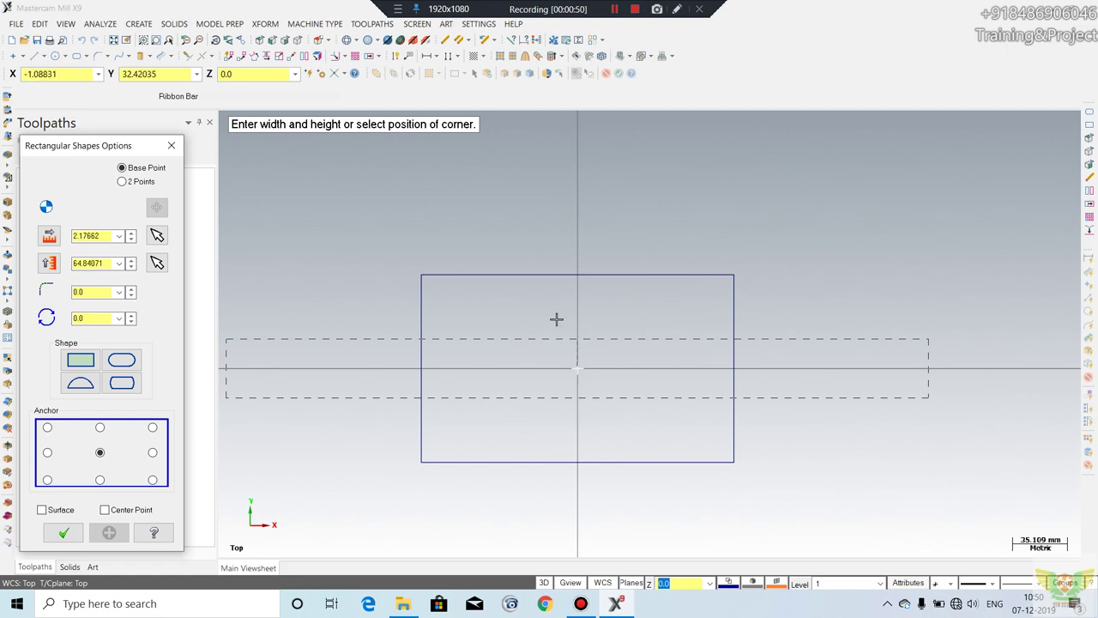
{"action": "left_click", "coordinate": [507, 320]}
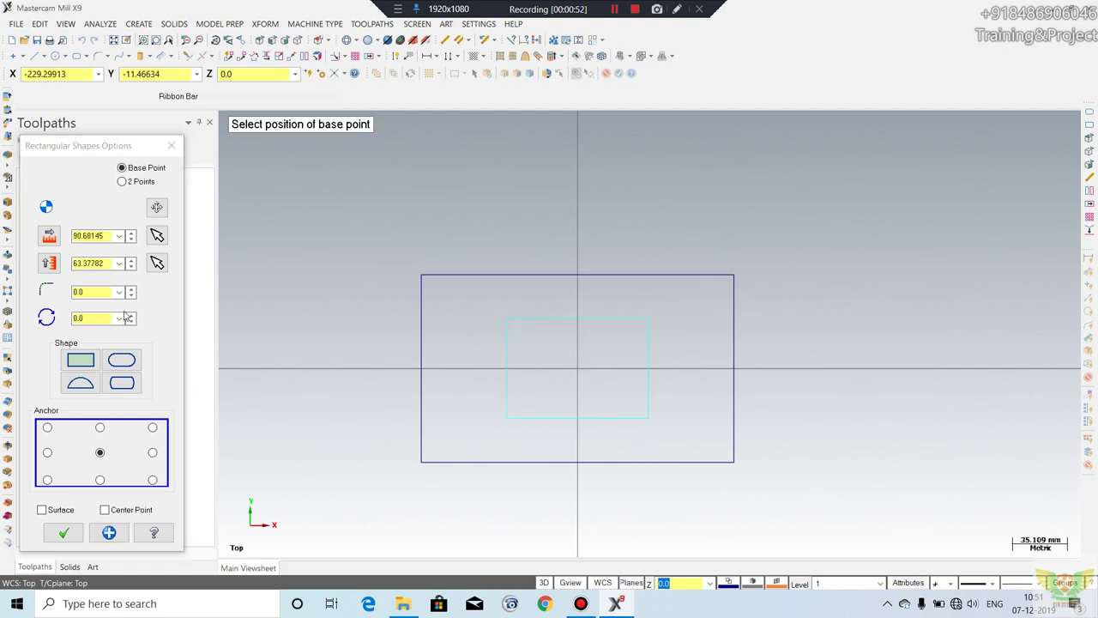
Step: Make the shape an obround slot 90 wide by 60 high and create it
{"action": "double_click", "coordinate": [96, 235]}
{"action": "type", "text": "90.0"}
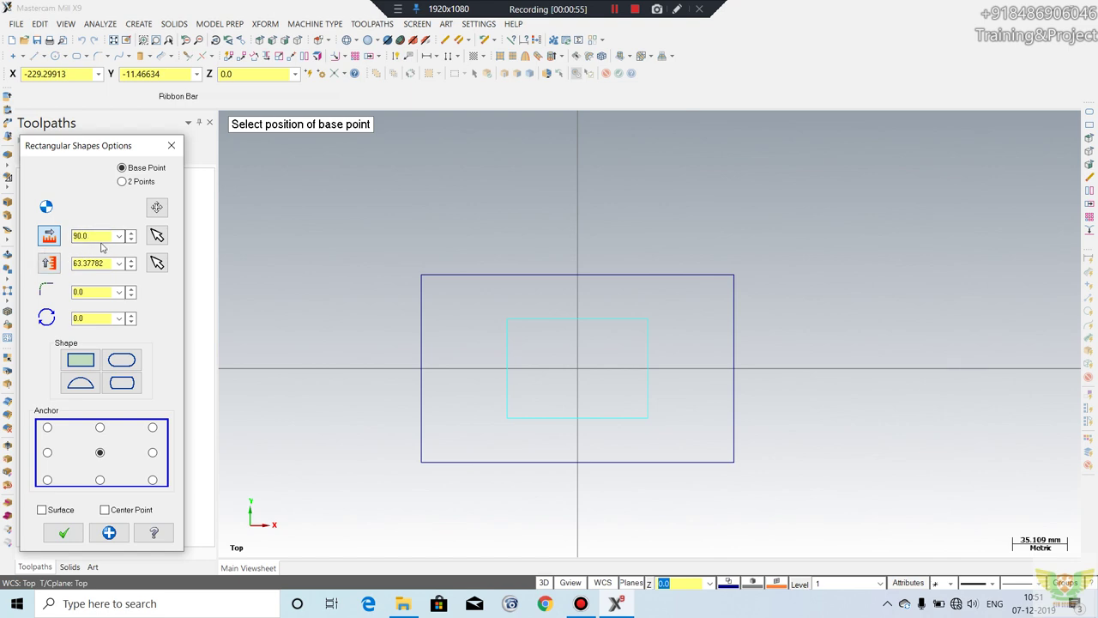
{"action": "double_click", "coordinate": [102, 268]}
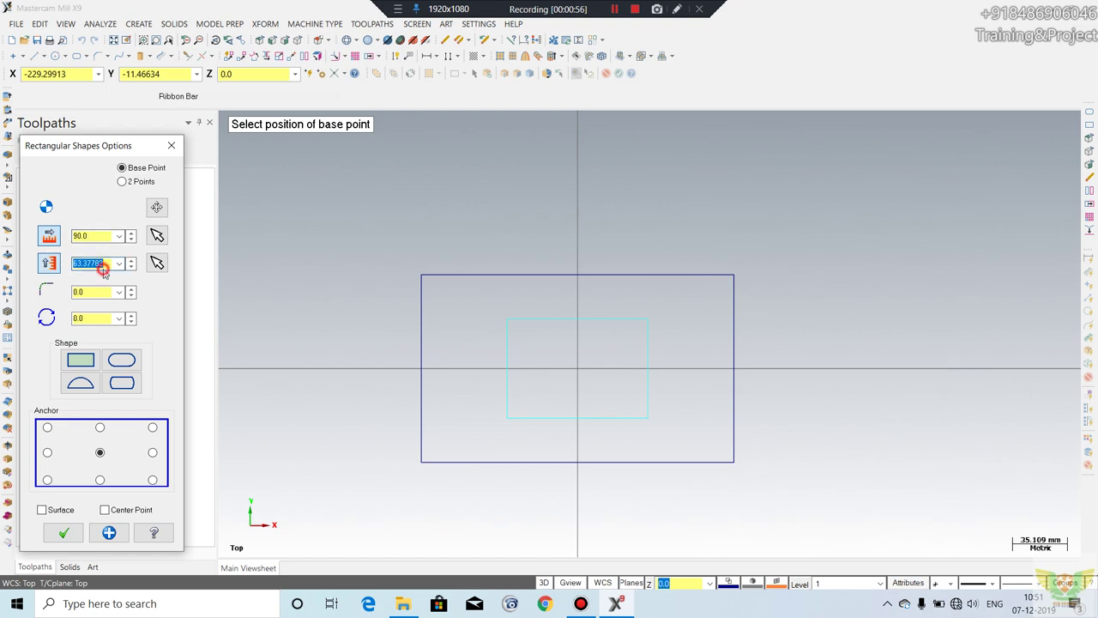
{"action": "type", "text": "60"}
{"action": "key", "text": "Return"}
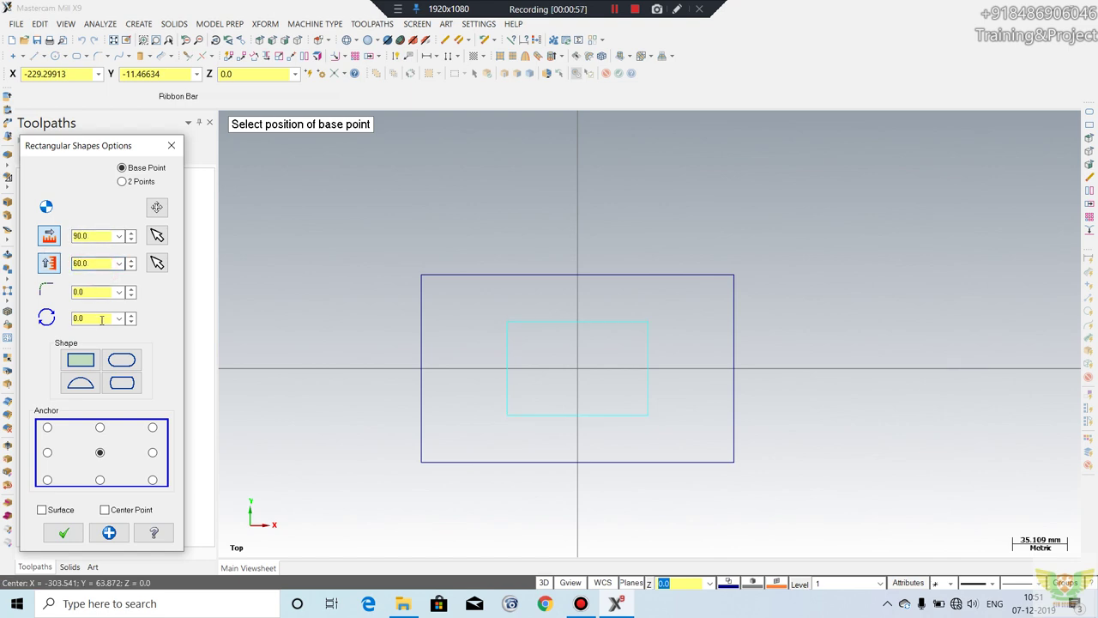
{"action": "left_click", "coordinate": [122, 360]}
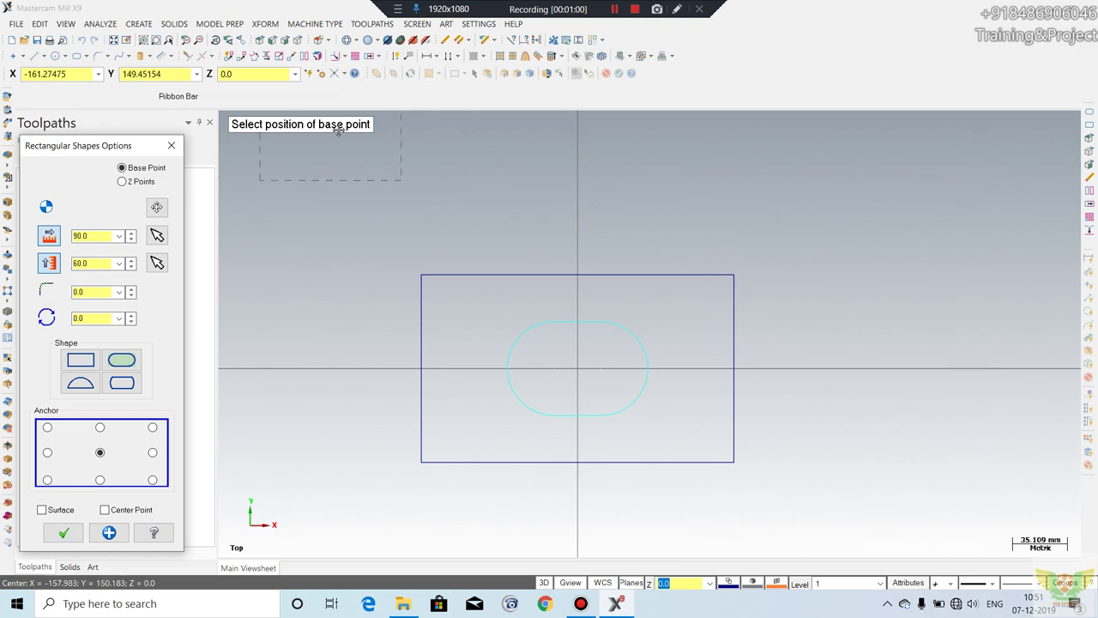
{"action": "left_click", "coordinate": [63, 533]}
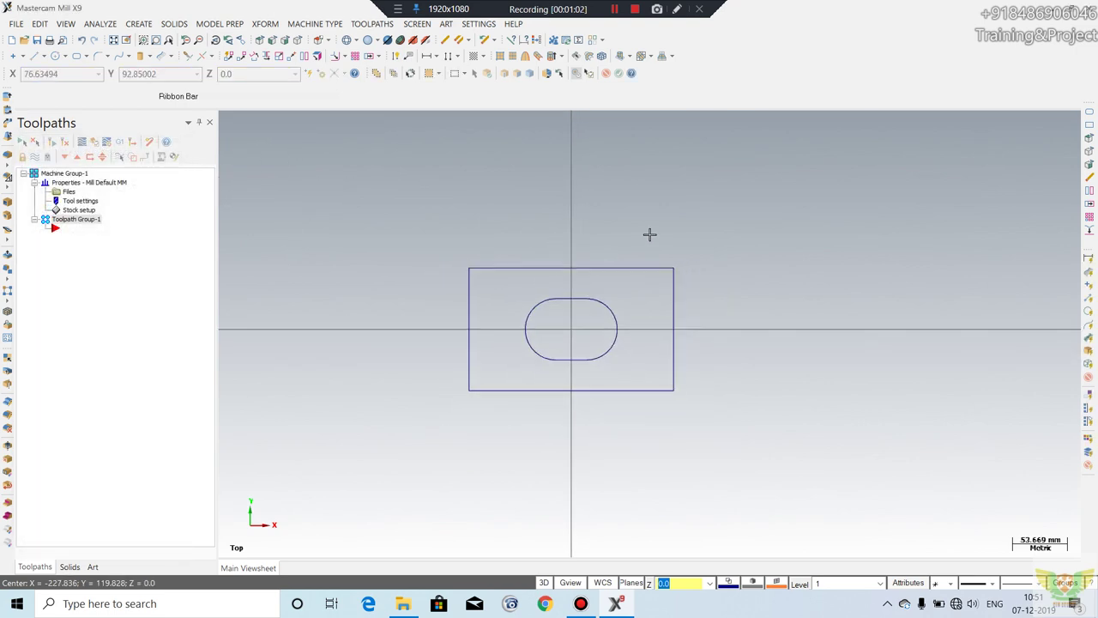
{"action": "scroll", "coordinate": [650, 234], "scroll_direction": "up", "scroll_amount": 2}
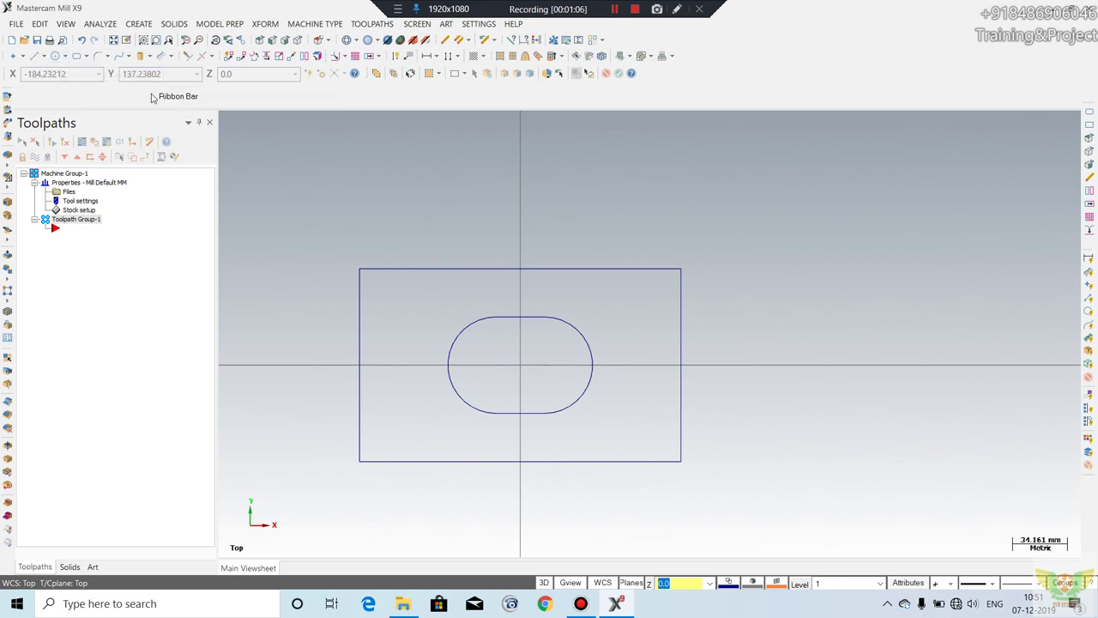
{"action": "left_click", "coordinate": [57, 55]}
Step: Draw two small hole circles near the upper-left and lower-right corners of the plate
{"action": "left_click", "coordinate": [400, 306]}
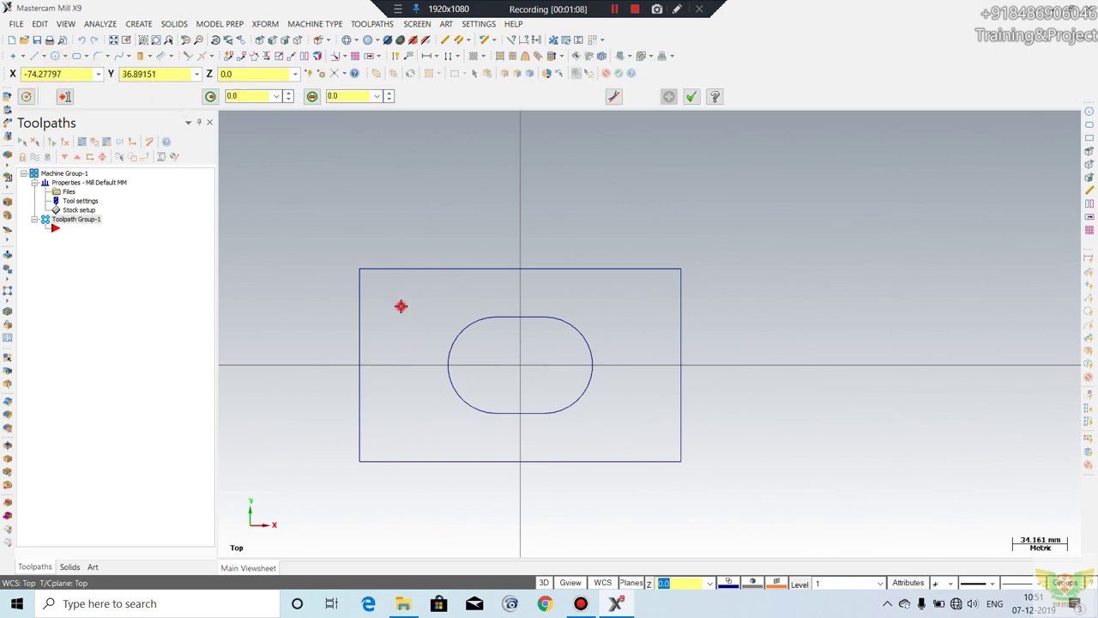
{"action": "left_click", "coordinate": [409, 291]}
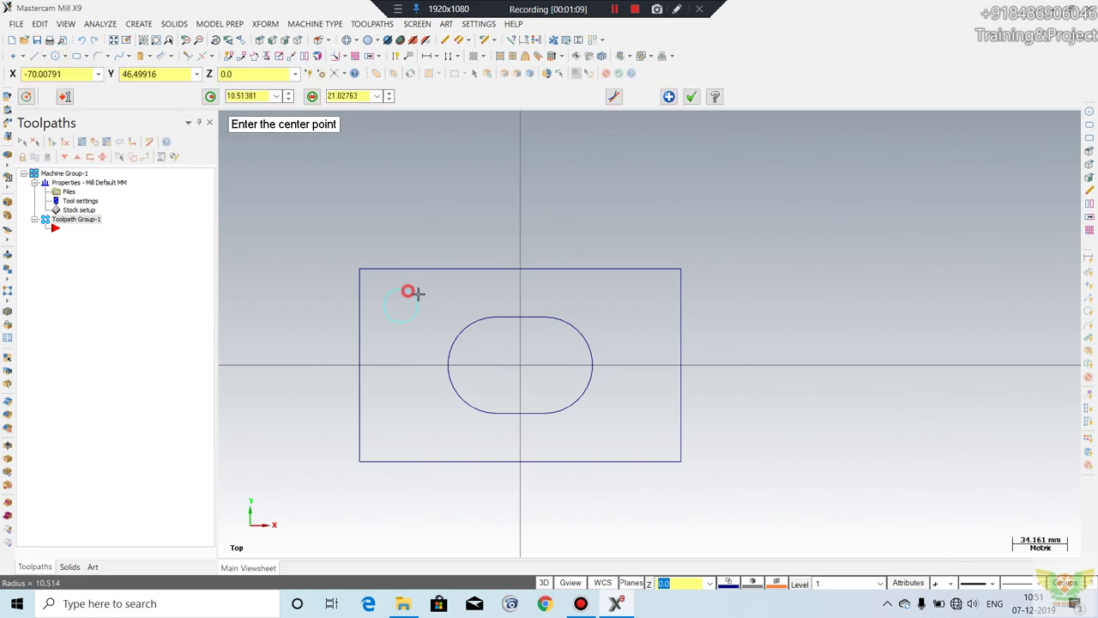
{"action": "left_click", "coordinate": [639, 426]}
{"action": "left_click", "coordinate": [640, 411]}
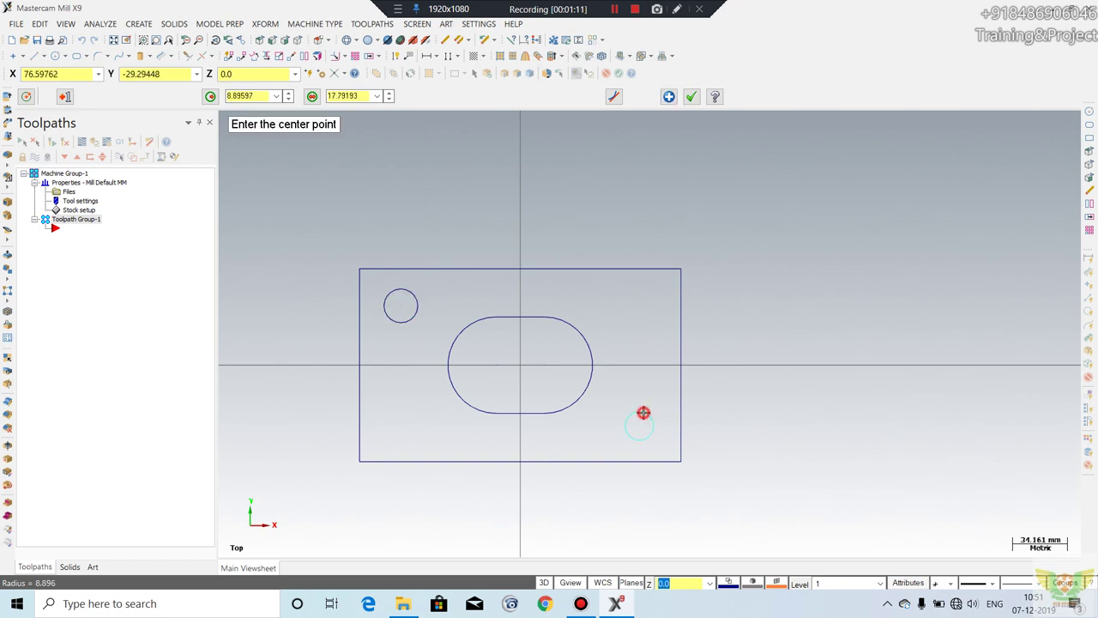
{"action": "left_click", "coordinate": [691, 97]}
Step: Switch to the Isometric (WCS) view and zoom so the part fills the screen
{"action": "scroll", "coordinate": [554, 439], "scroll_direction": "down", "scroll_amount": 3}
{"action": "mouse_move", "coordinate": [677, 266]}
{"action": "middle_mouse_down"}
{"action": "mouse_move", "coordinate": [637, 253]}
{"action": "mouse_move", "coordinate": [536, 263]}
{"action": "mouse_move", "coordinate": [468, 252]}
{"action": "mouse_move", "coordinate": [500, 277]}
{"action": "middle_mouse_up"}
{"action": "right_click", "coordinate": [826, 275]}
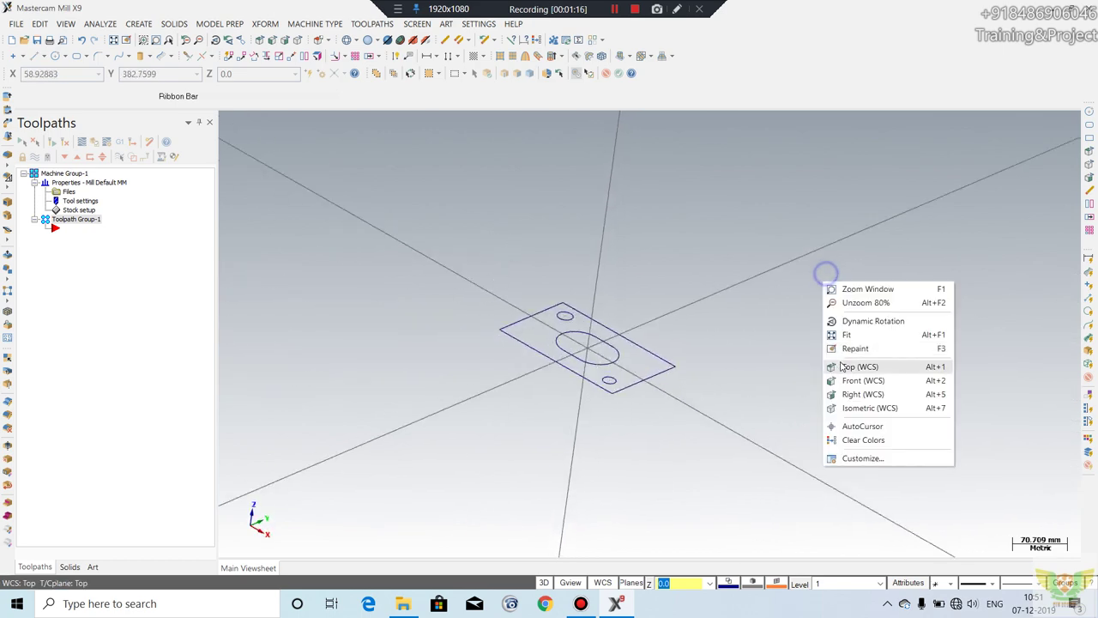
{"action": "left_click", "coordinate": [856, 409]}
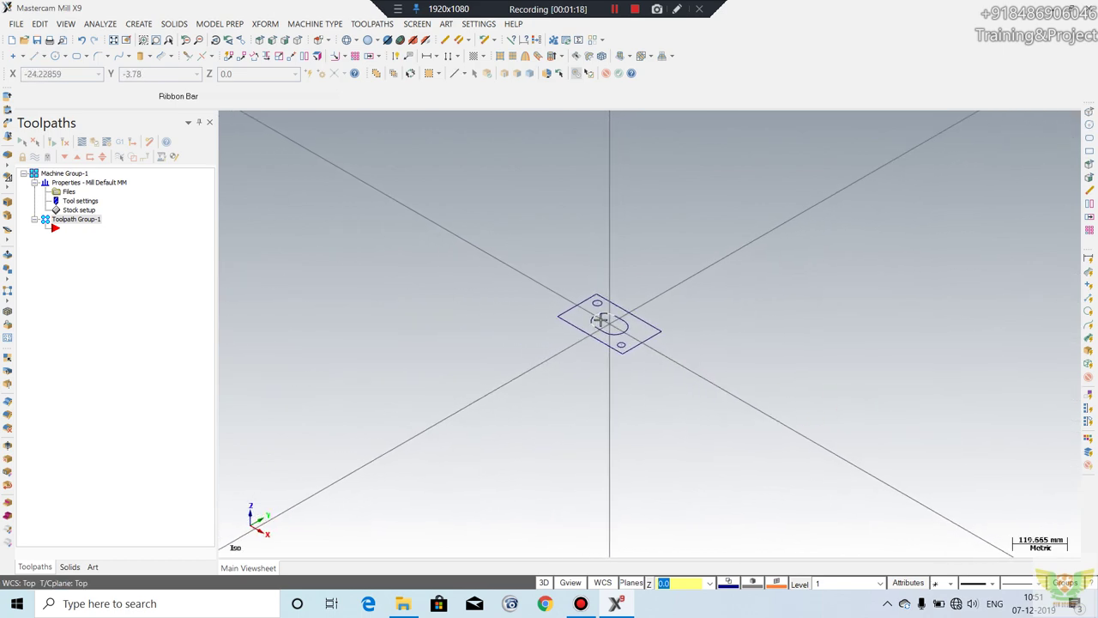
{"action": "scroll", "coordinate": [603, 318], "scroll_direction": "up", "scroll_amount": 3}
{"action": "scroll", "coordinate": [575, 312], "scroll_direction": "up", "scroll_amount": 1}
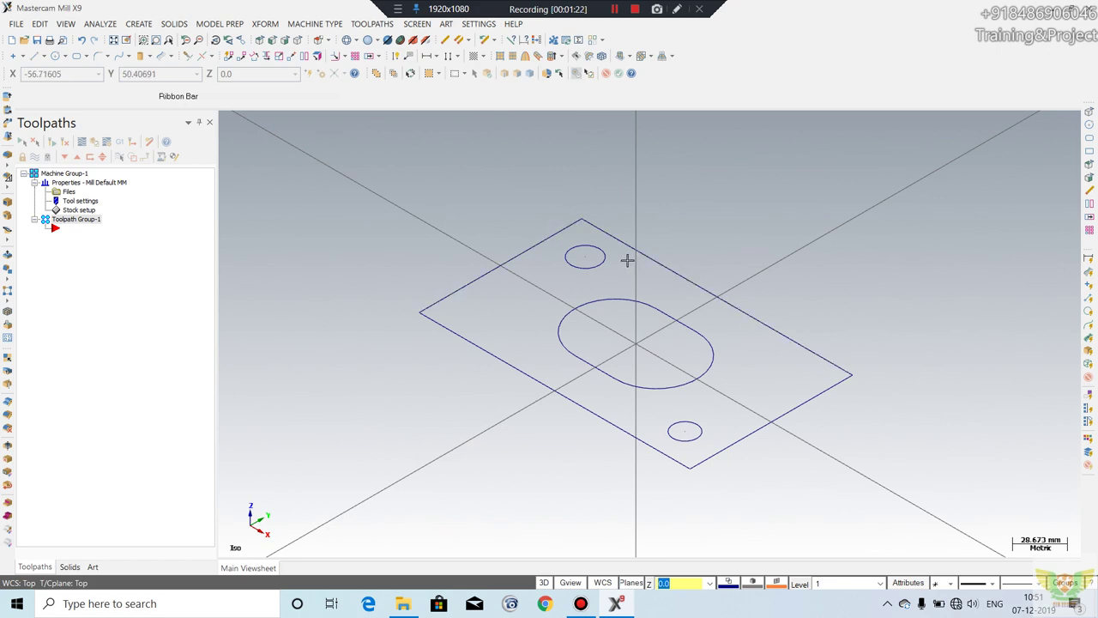
{"action": "scroll", "coordinate": [758, 363], "scroll_direction": "up", "scroll_amount": 1}
{"action": "scroll", "coordinate": [624, 245], "scroll_direction": "down", "scroll_amount": 1}
{"action": "scroll", "coordinate": [579, 260], "scroll_direction": "down", "scroll_amount": 1}
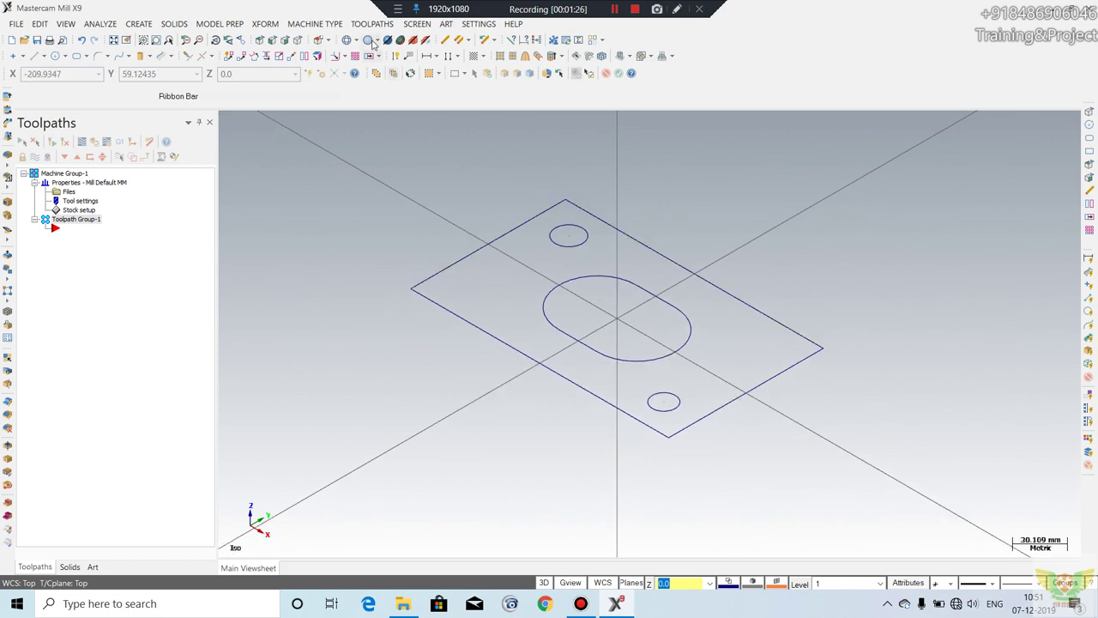
{"action": "left_click", "coordinate": [77, 222]}
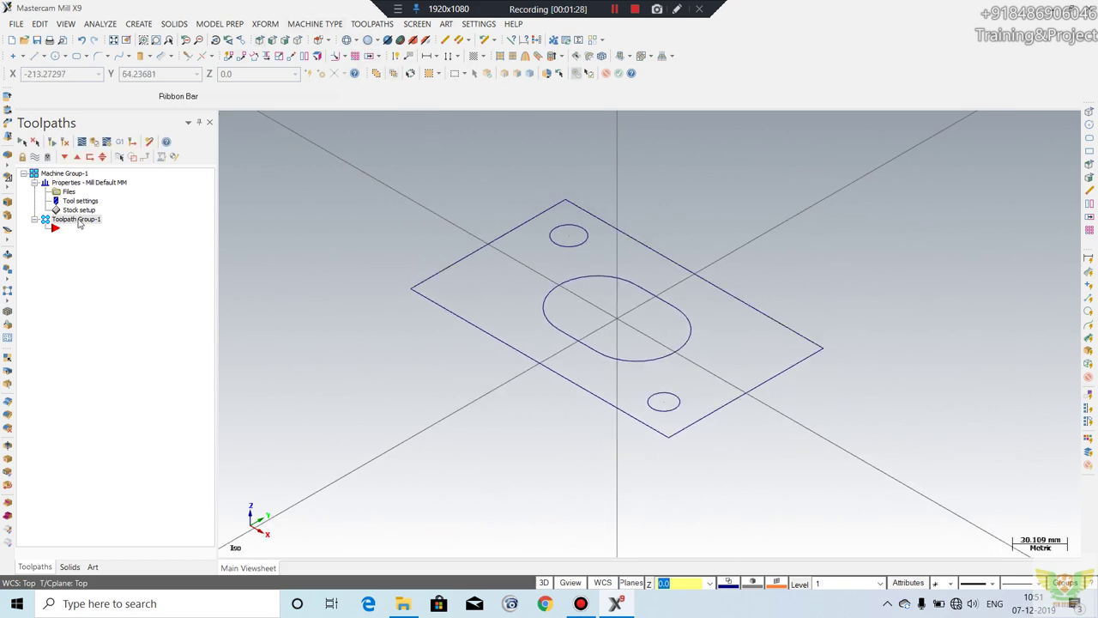
Step: Browse the machine group properties' Tool settings and Stock setup pages
{"action": "left_click", "coordinate": [64, 192]}
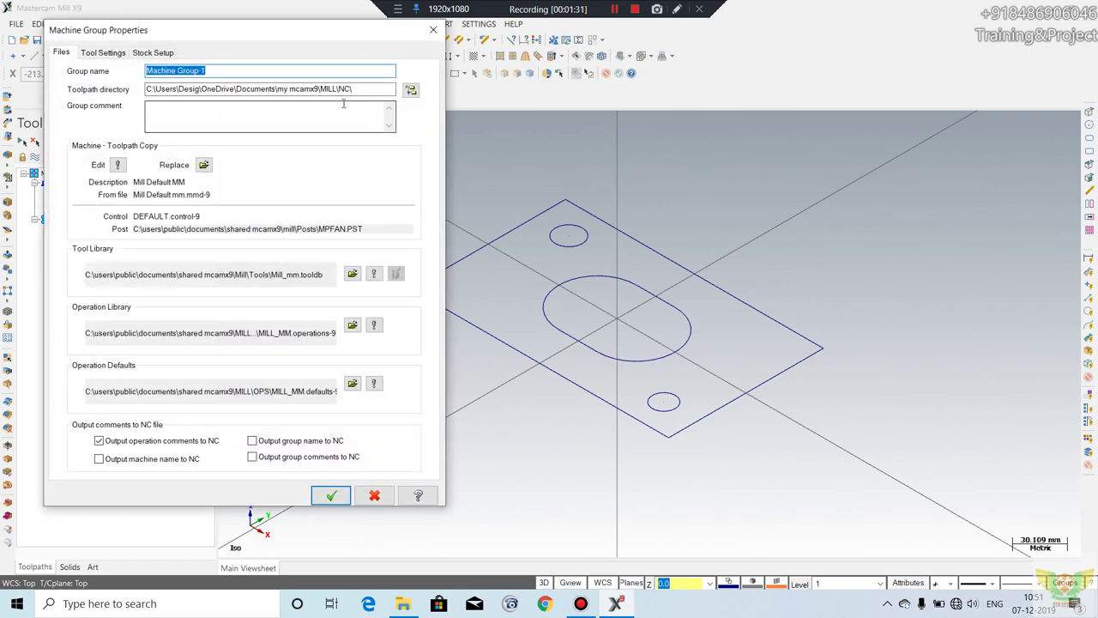
{"action": "left_click", "coordinate": [100, 54]}
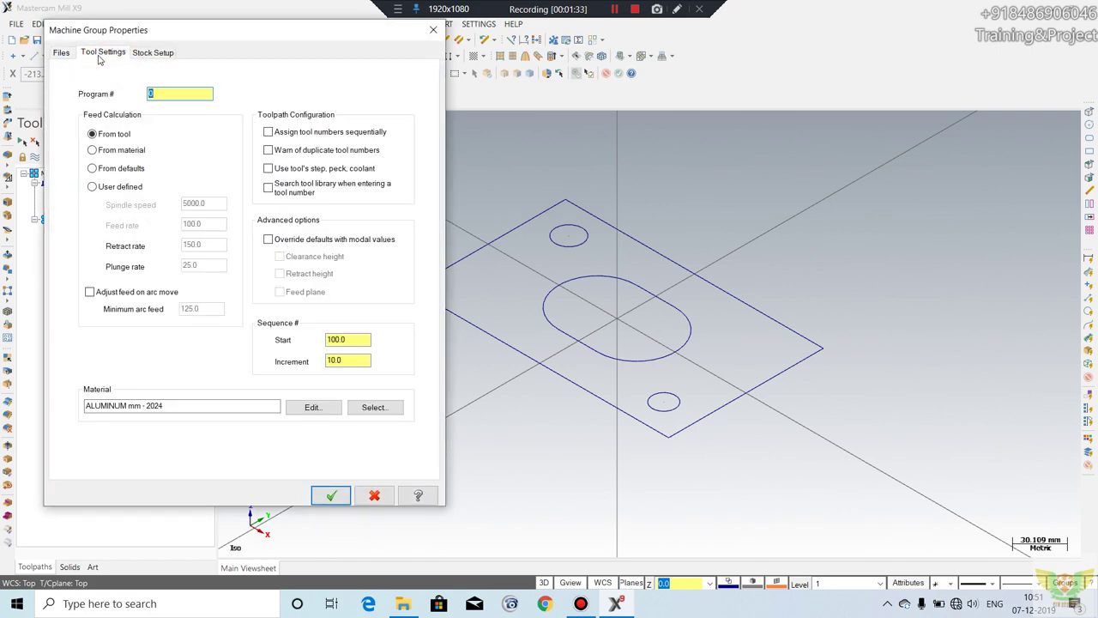
{"action": "left_click", "coordinate": [136, 53]}
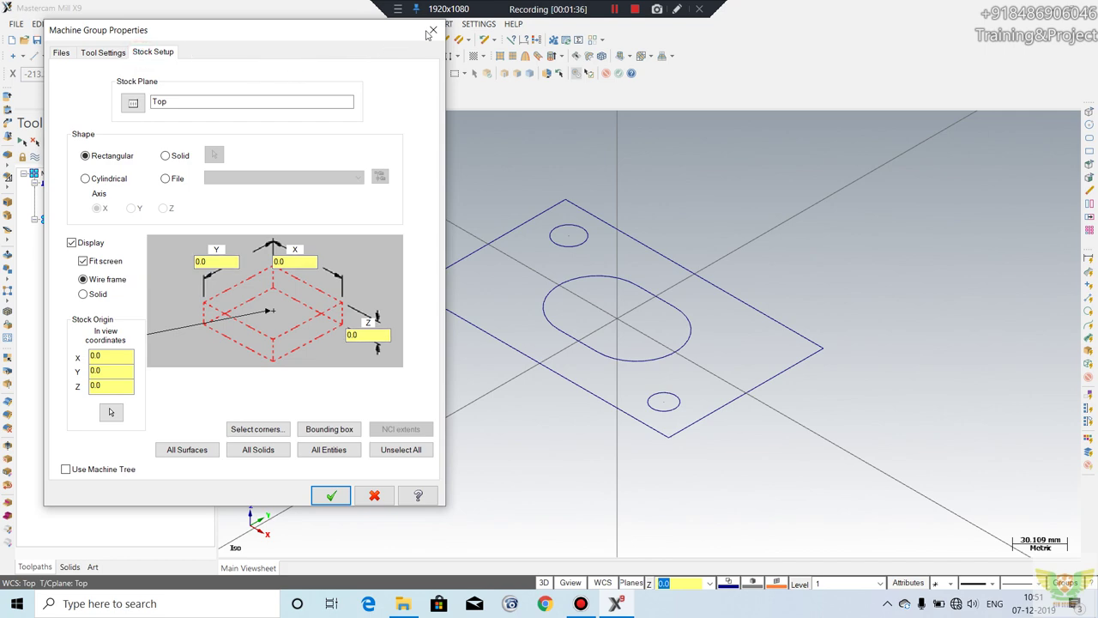
{"action": "left_click", "coordinate": [431, 31]}
{"action": "double_click", "coordinate": [80, 201]}
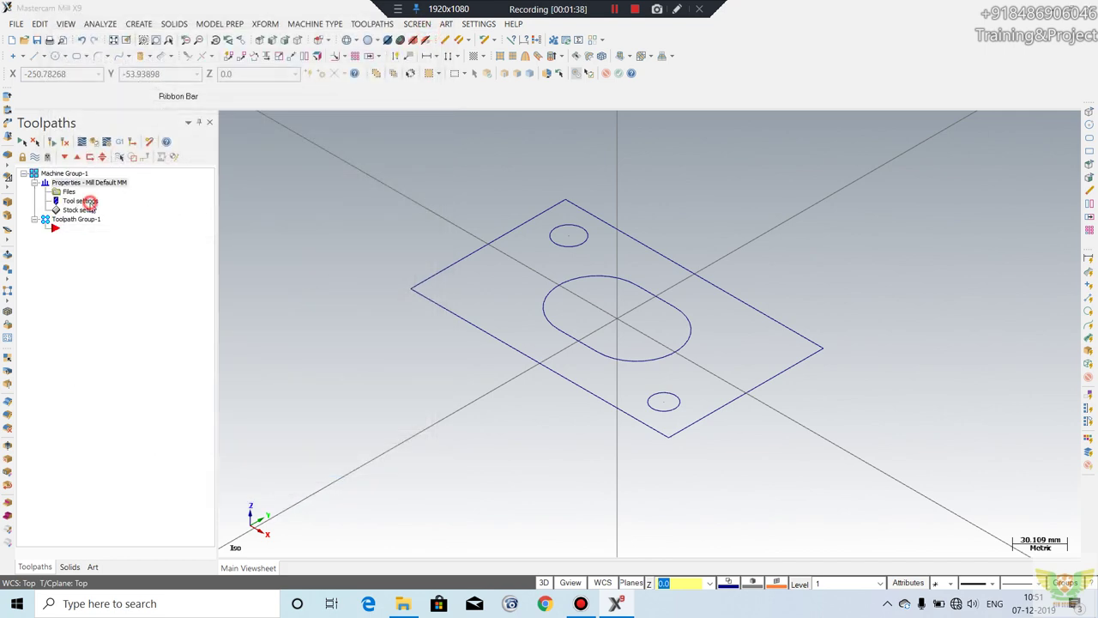
{"action": "left_click", "coordinate": [432, 32]}
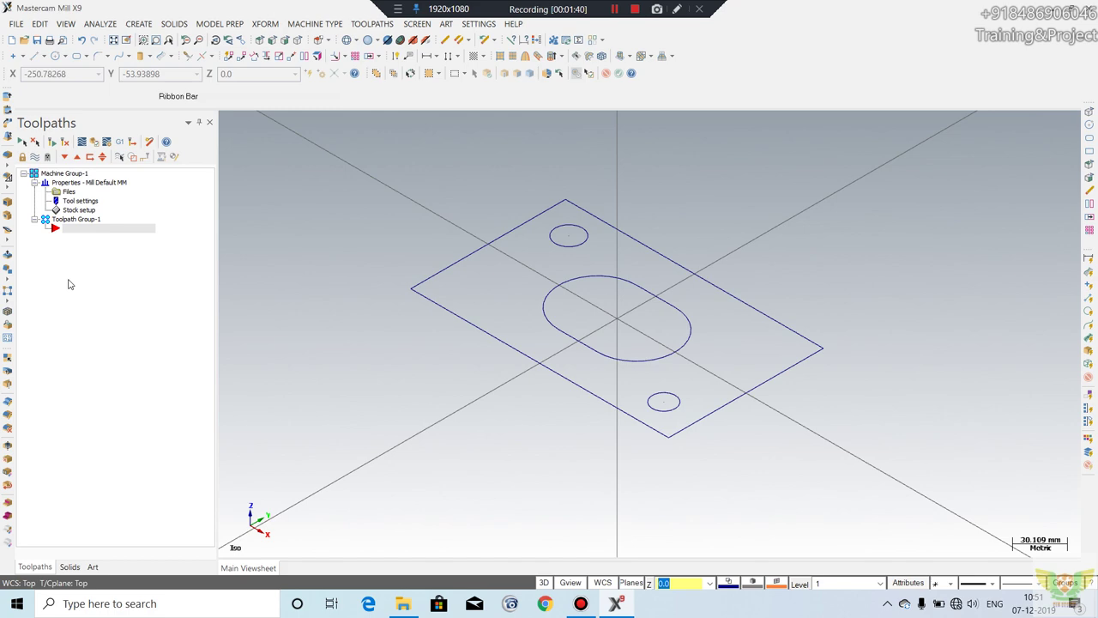
Step: Fit the stock to all entities with a Z height of 20 and accept it
{"action": "double_click", "coordinate": [79, 210]}
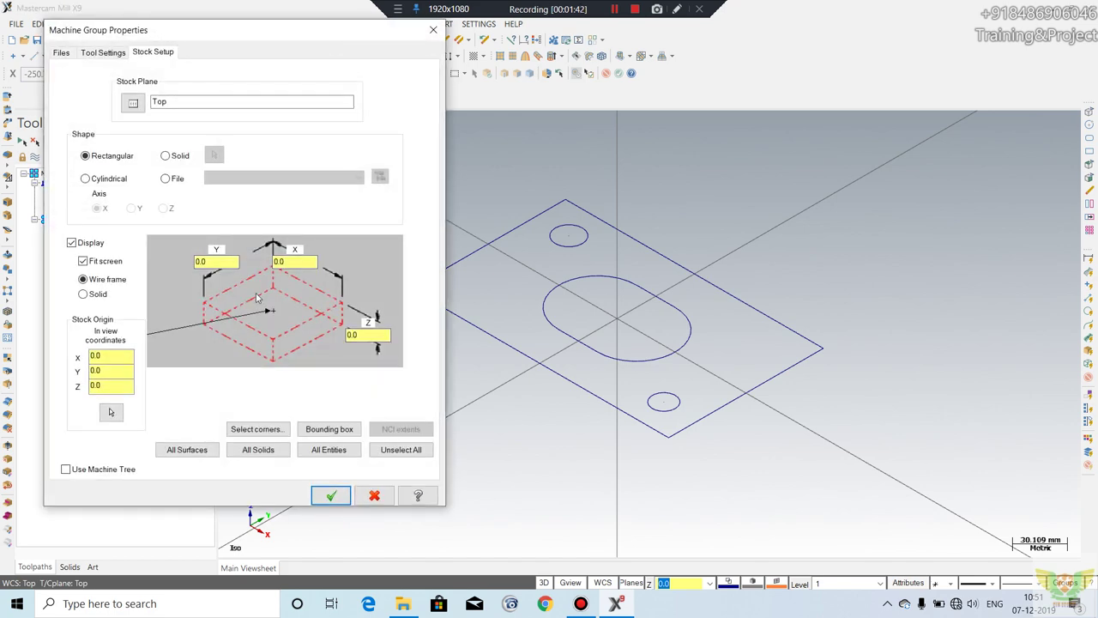
{"action": "left_click", "coordinate": [333, 452]}
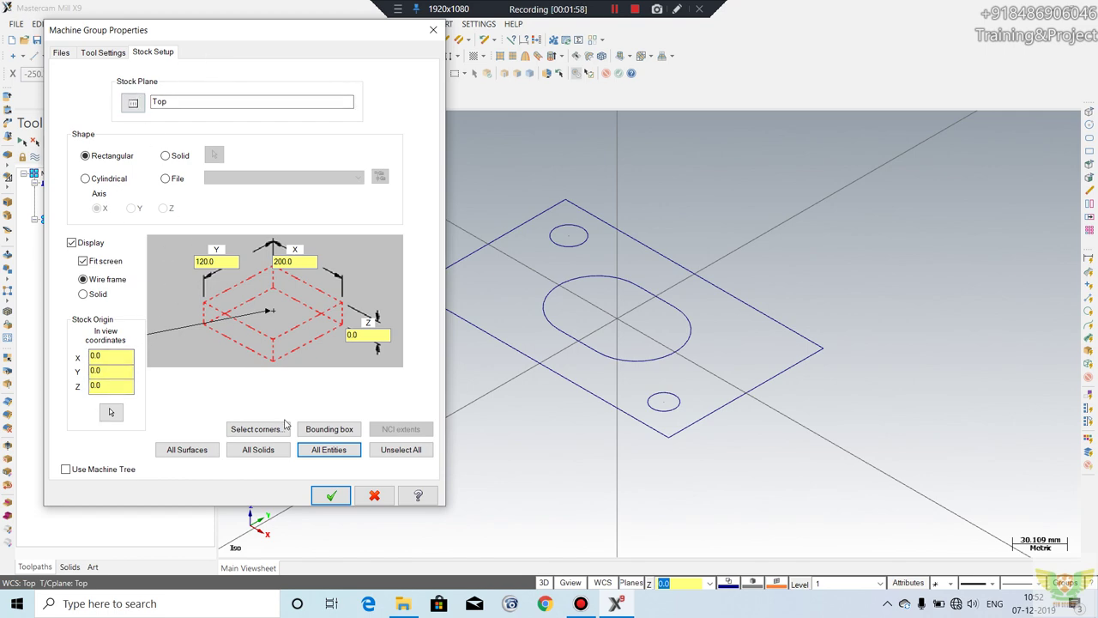
{"action": "left_click", "coordinate": [366, 335]}
{"action": "double_click", "coordinate": [366, 335]}
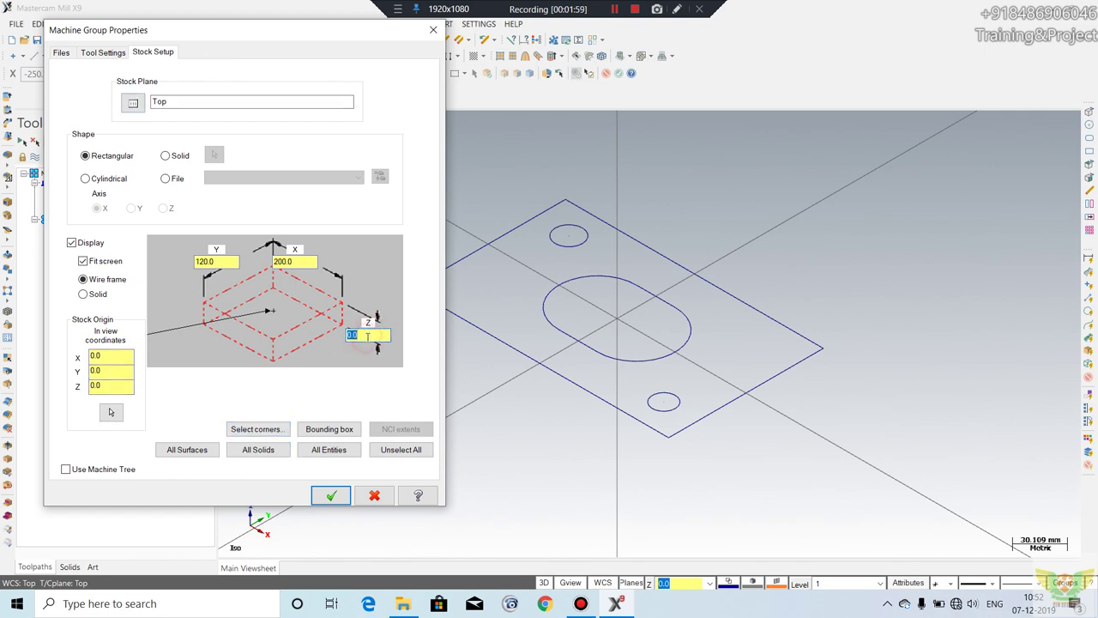
{"action": "type", "text": "20"}
{"action": "key", "text": "Tab"}
{"action": "left_click", "coordinate": [331, 495]}
{"action": "mouse_move", "coordinate": [541, 436]}
{"action": "middle_mouse_down"}
{"action": "mouse_move", "coordinate": [585, 376]}
{"action": "mouse_move", "coordinate": [620, 383]}
{"action": "mouse_move", "coordinate": [544, 213]}
{"action": "mouse_move", "coordinate": [525, 305]}
{"action": "mouse_move", "coordinate": [531, 292]}
{"action": "middle_mouse_up"}
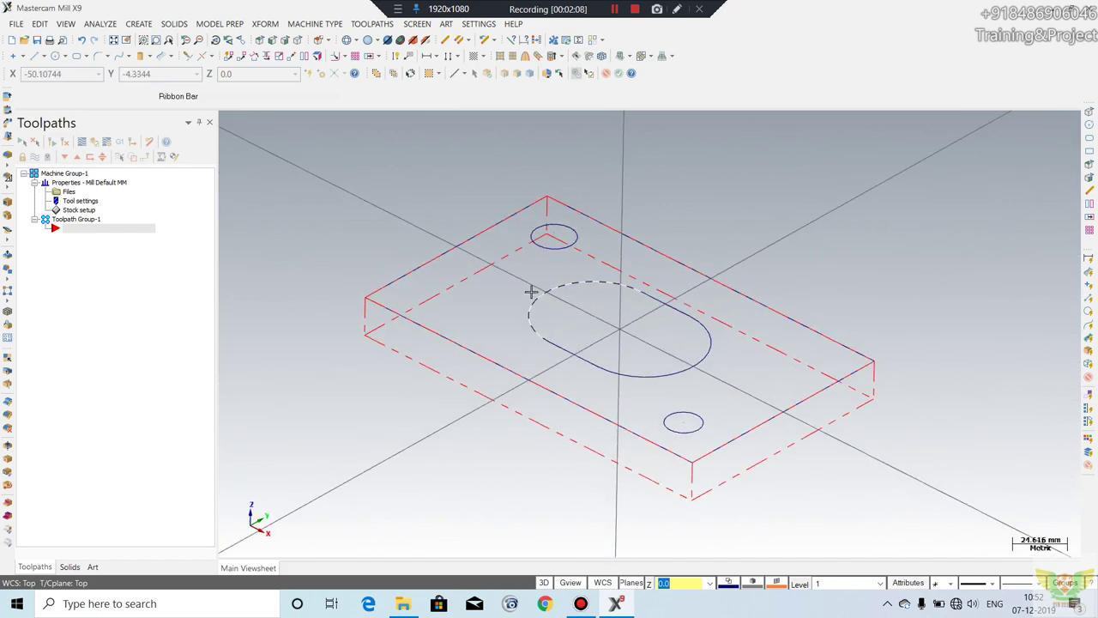
Step: Start a Face toolpath named Face, chained to the plate's outer rectangle
{"action": "left_click", "coordinate": [360, 24]}
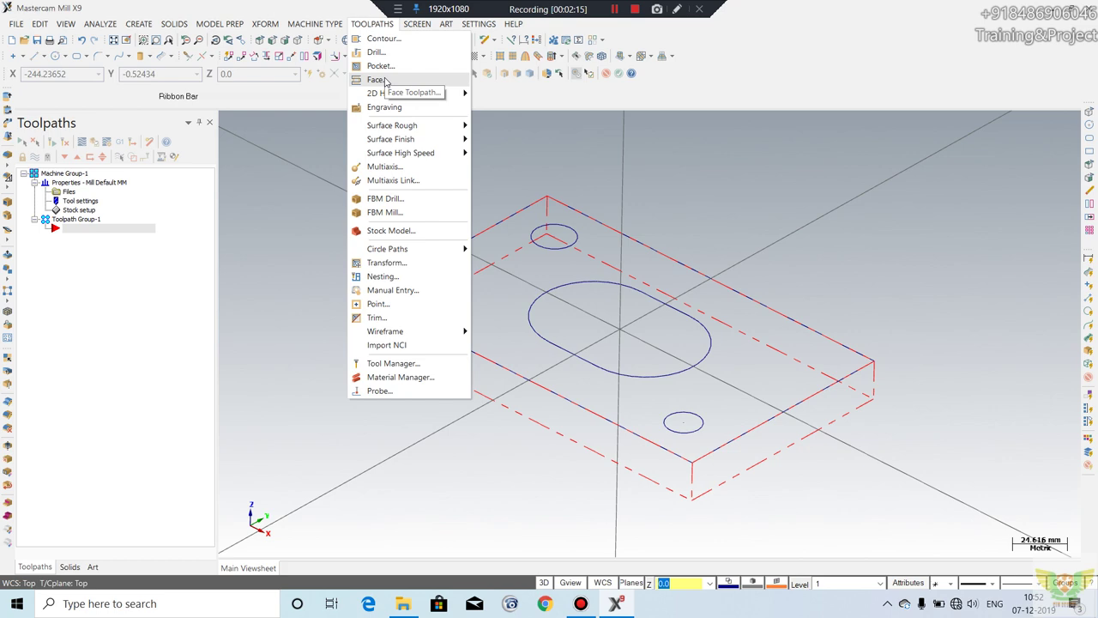
{"action": "left_click", "coordinate": [378, 80]}
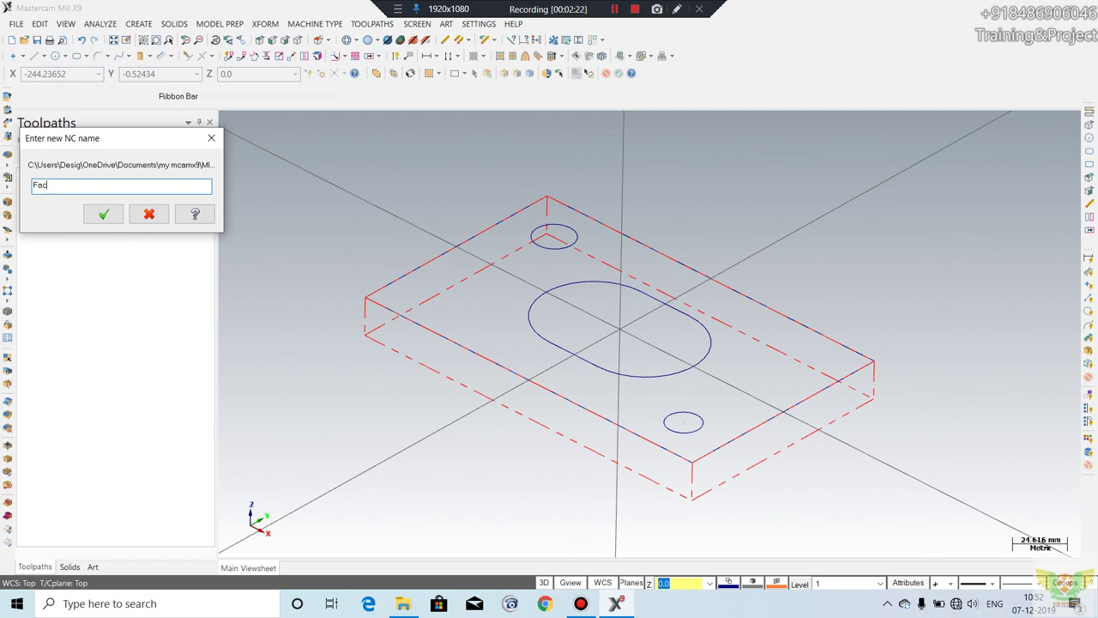
{"action": "type", "text": "Face"}
{"action": "left_click", "coordinate": [103, 214]}
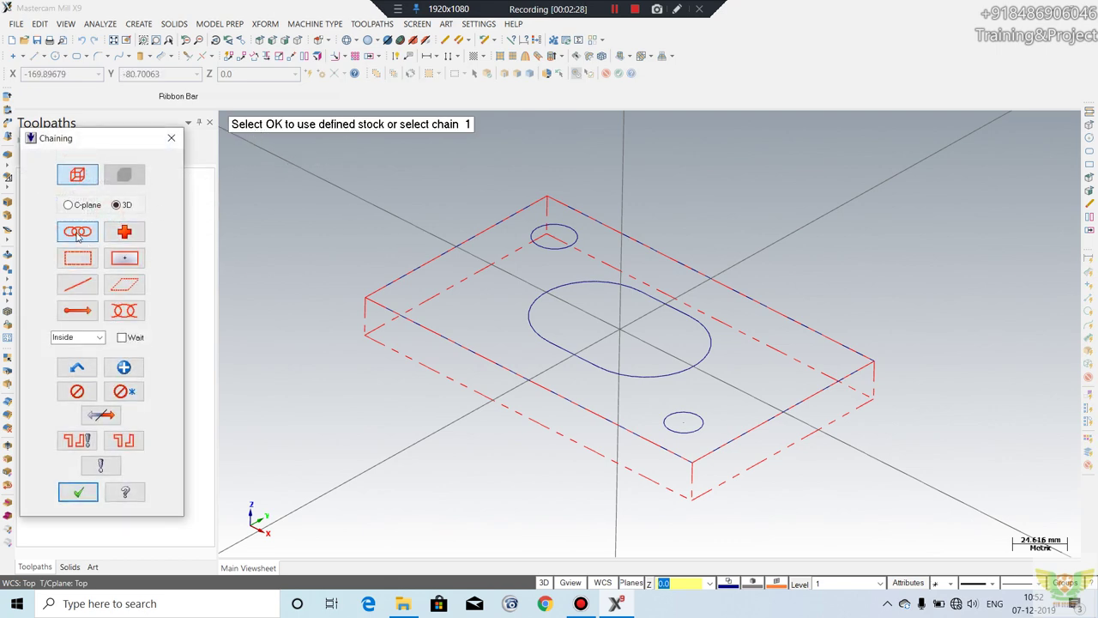
{"action": "left_click", "coordinate": [479, 238]}
{"action": "key", "text": "Return"}
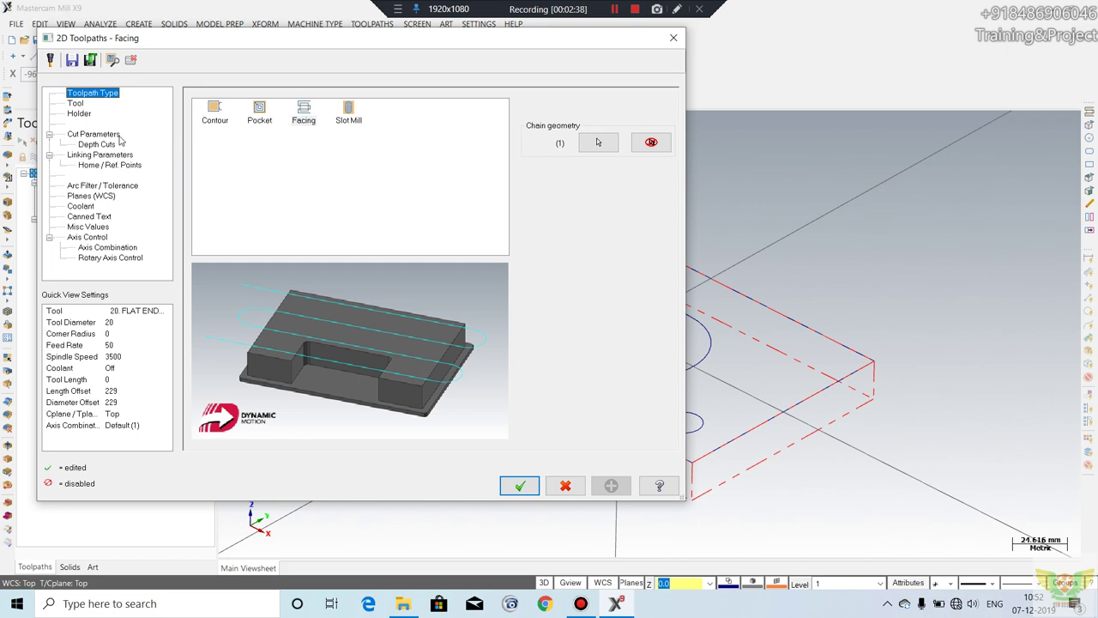
Step: On the Facing Tool page, browse the tool library, cancel it, and start creating a new tool
{"action": "left_click", "coordinate": [74, 104]}
{"action": "right_click", "coordinate": [263, 159]}
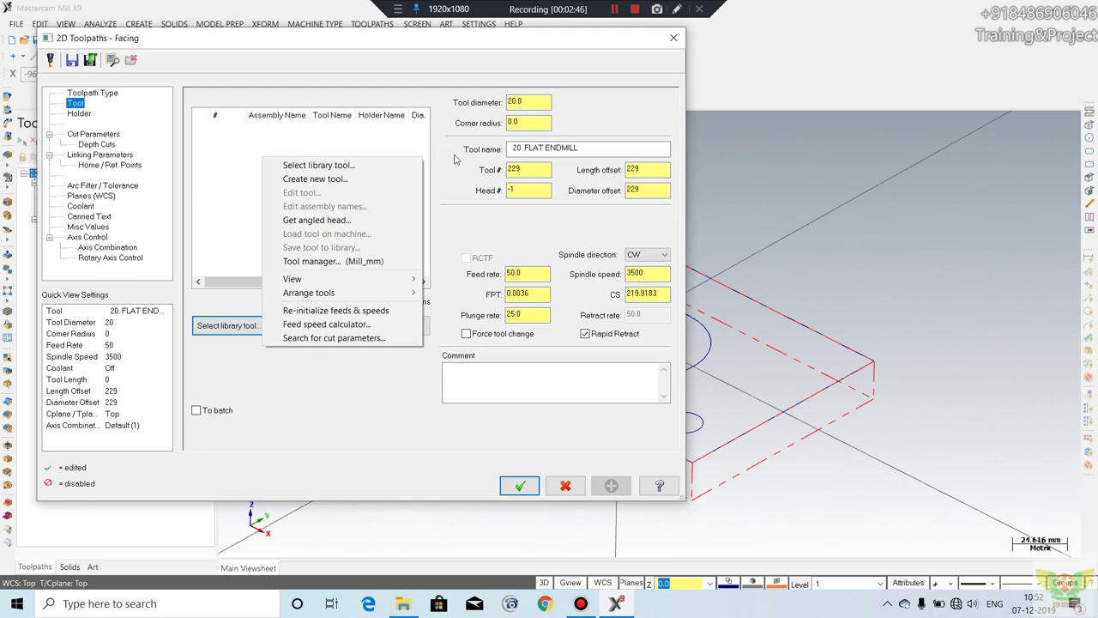
{"action": "left_click", "coordinate": [337, 167]}
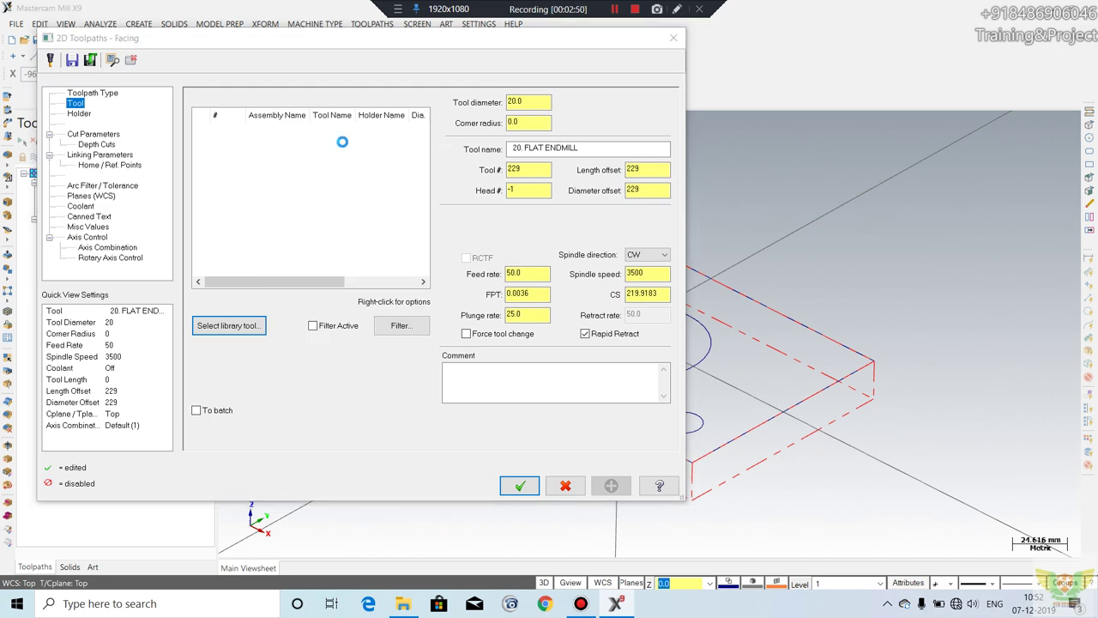
{"action": "scroll", "coordinate": [266, 293], "scroll_direction": "down", "scroll_amount": 6}
{"action": "scroll", "coordinate": [262, 296], "scroll_direction": "down", "scroll_amount": 6}
{"action": "scroll", "coordinate": [253, 300], "scroll_direction": "up", "scroll_amount": 3}
{"action": "scroll", "coordinate": [244, 309], "scroll_direction": "up", "scroll_amount": 9}
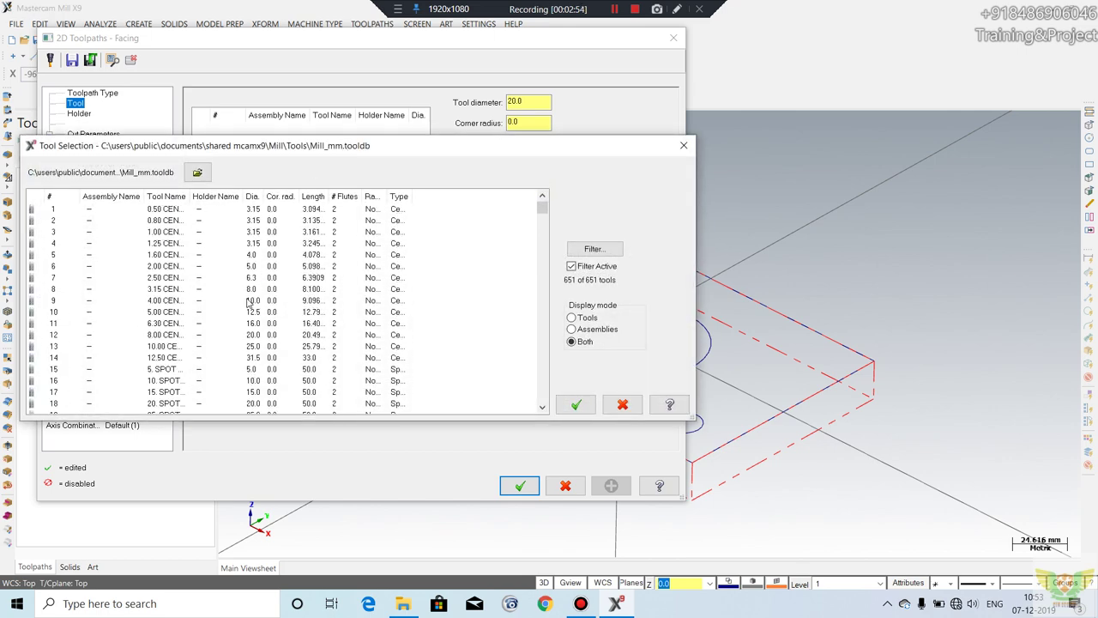
{"action": "left_click", "coordinate": [684, 145]}
{"action": "right_click", "coordinate": [248, 178]}
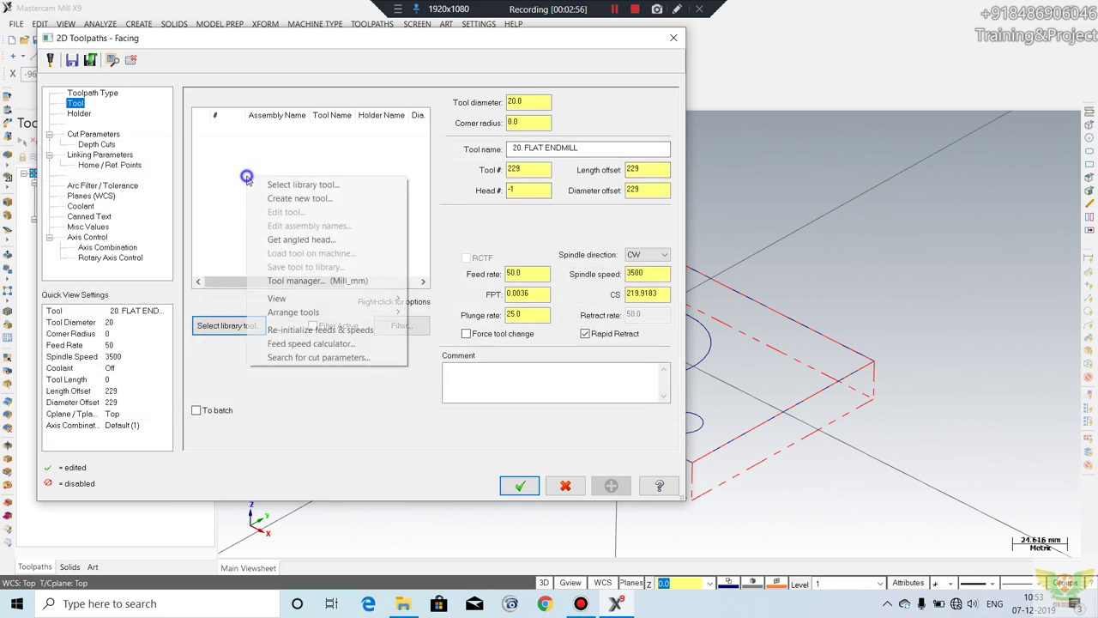
{"action": "left_click", "coordinate": [326, 199]}
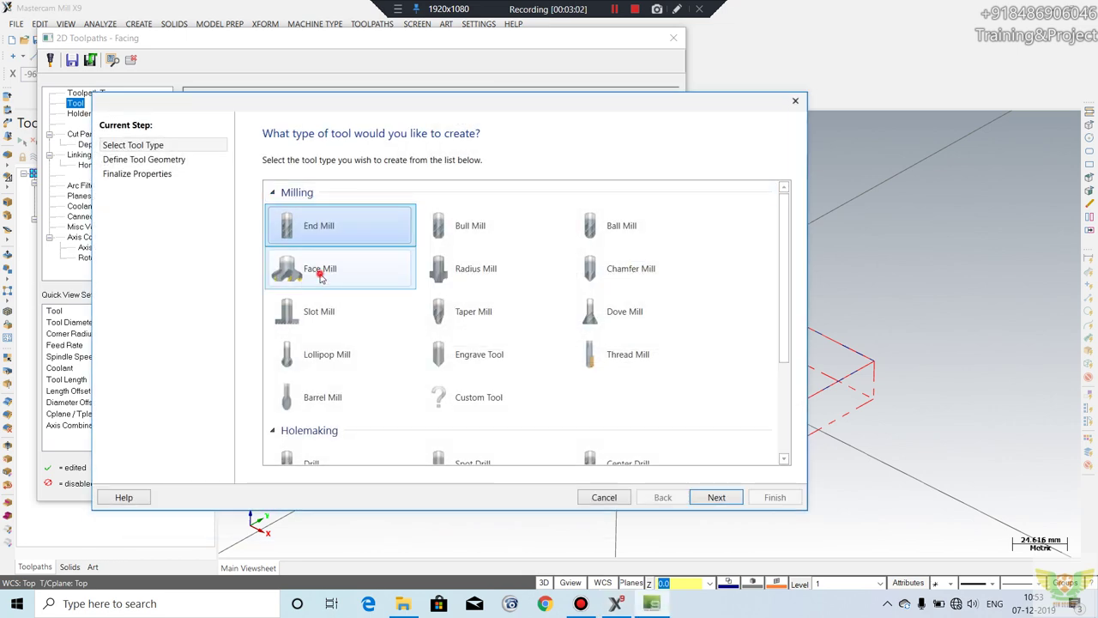
Step: Define a face mill with 40 mm diameter and 1.25 corner radius, and finish the wizard
{"action": "left_click", "coordinate": [320, 273]}
{"action": "left_click", "coordinate": [705, 499]}
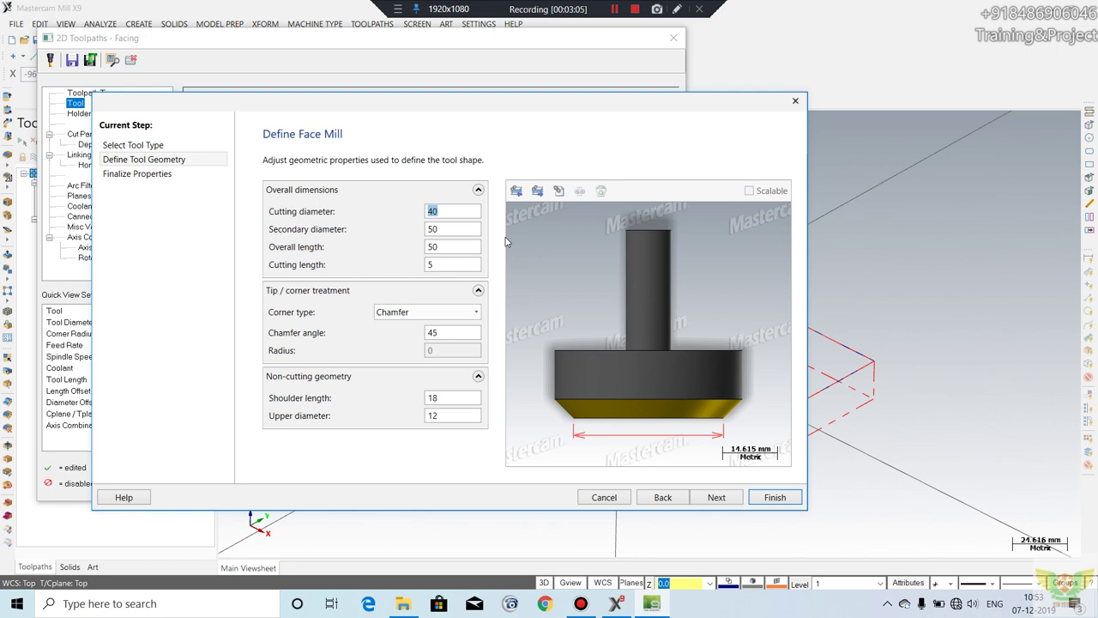
{"action": "left_click", "coordinate": [442, 228]}
{"action": "left_click", "coordinate": [464, 213]}
{"action": "left_click", "coordinate": [451, 245]}
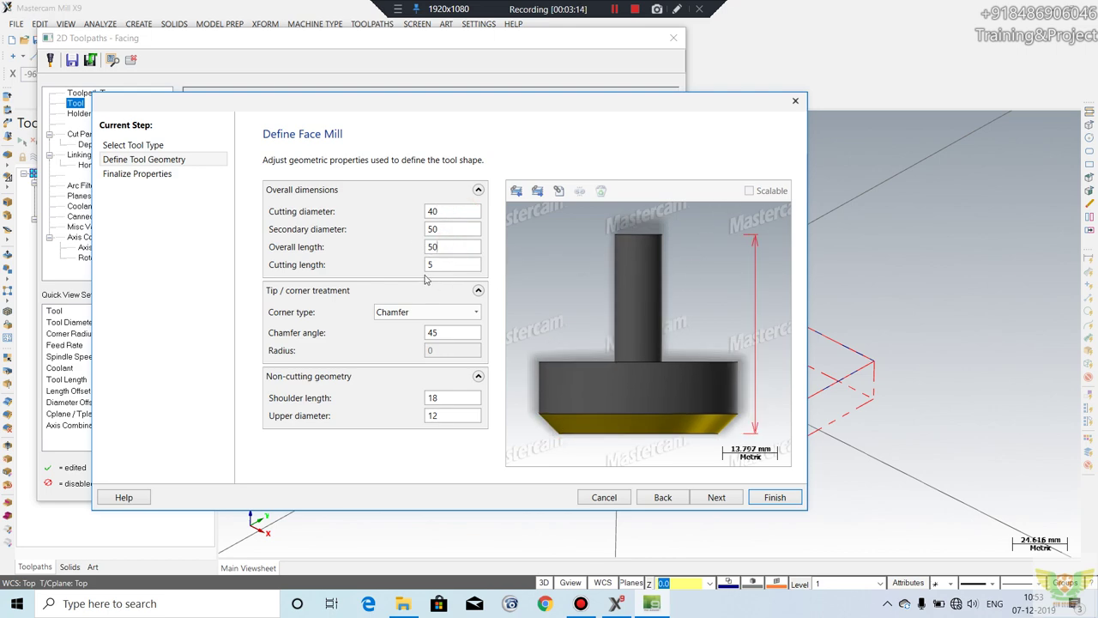
{"action": "left_click", "coordinate": [447, 263]}
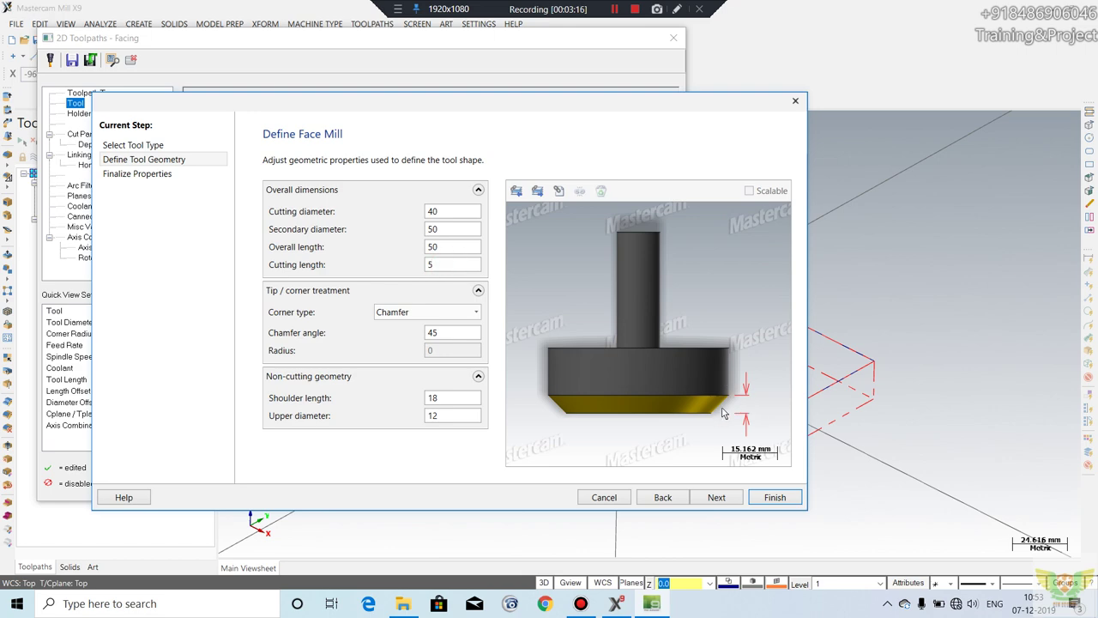
{"action": "left_click", "coordinate": [476, 312]}
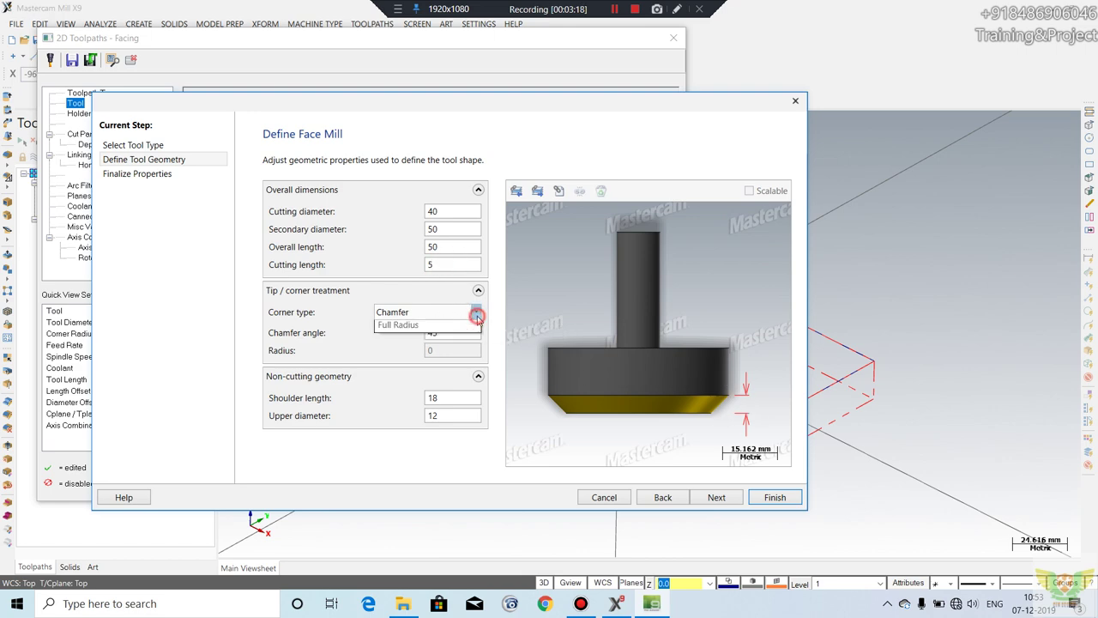
{"action": "left_click", "coordinate": [432, 343]}
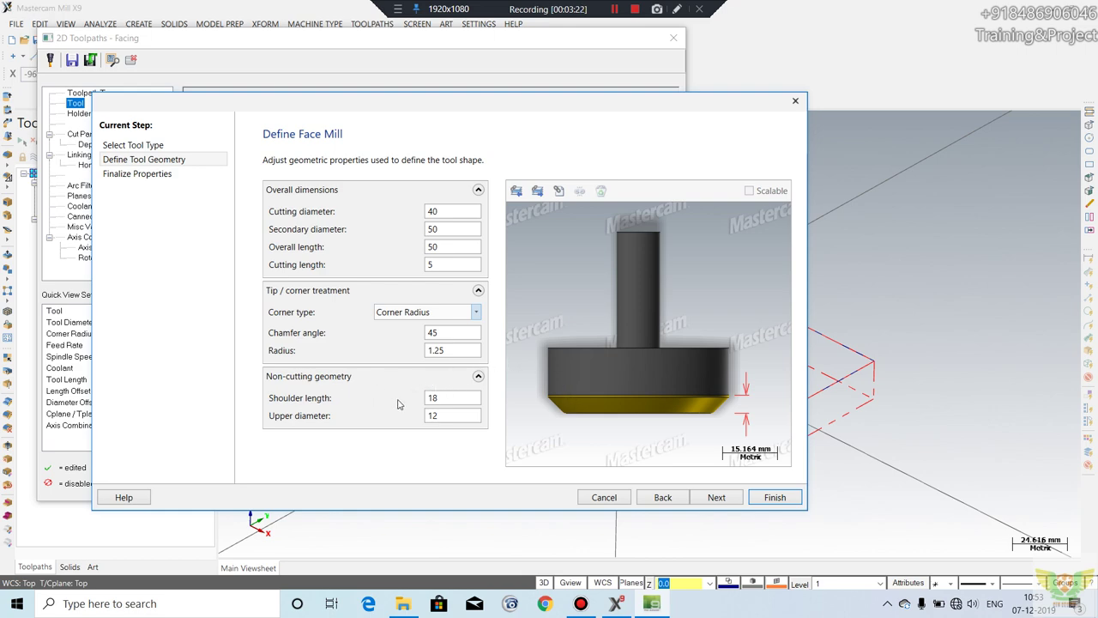
{"action": "left_click", "coordinate": [448, 416]}
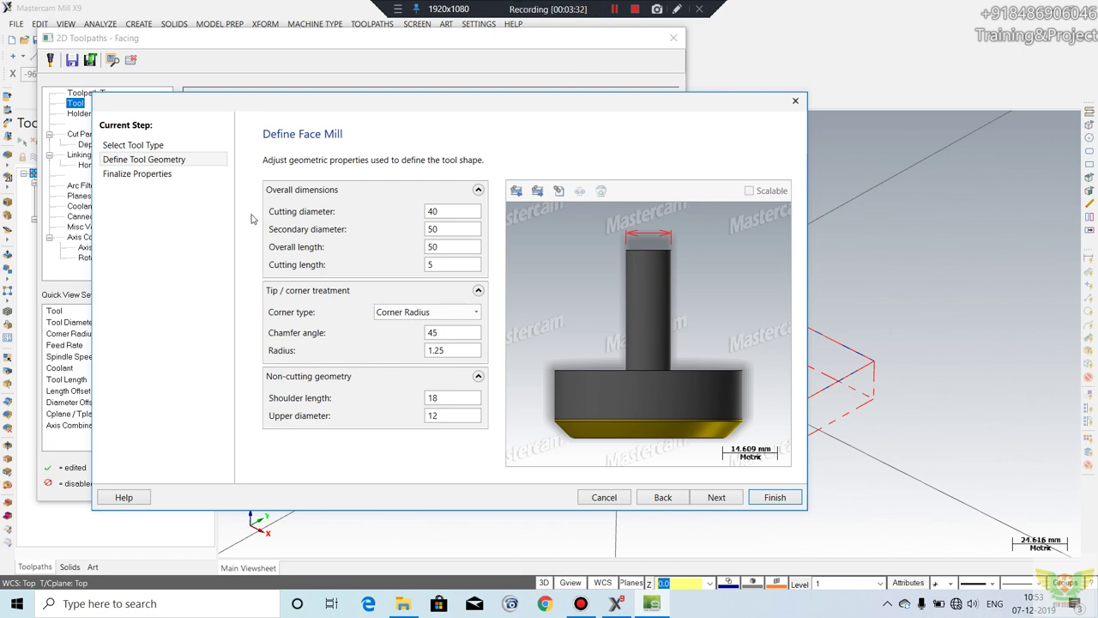
{"action": "left_click", "coordinate": [157, 160]}
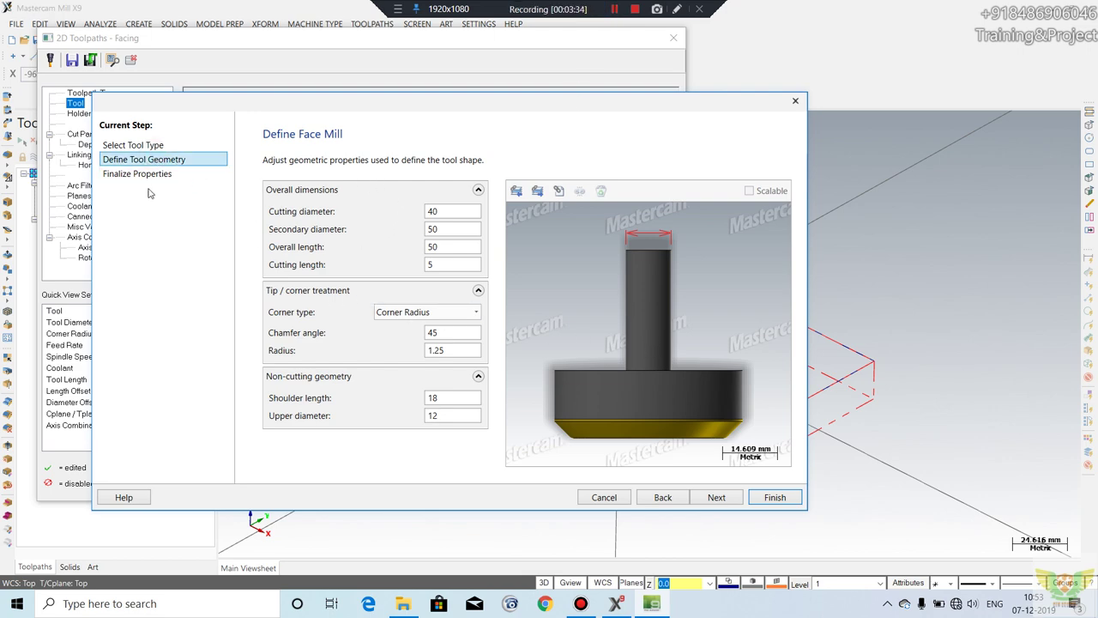
{"action": "left_click", "coordinate": [140, 175]}
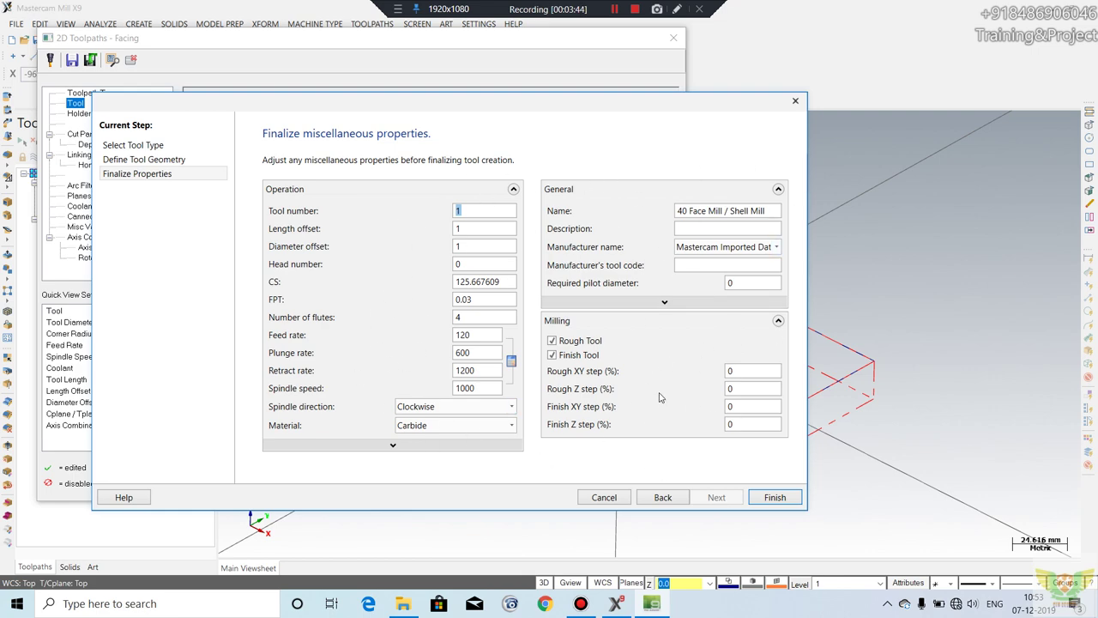
{"action": "left_click", "coordinate": [766, 498]}
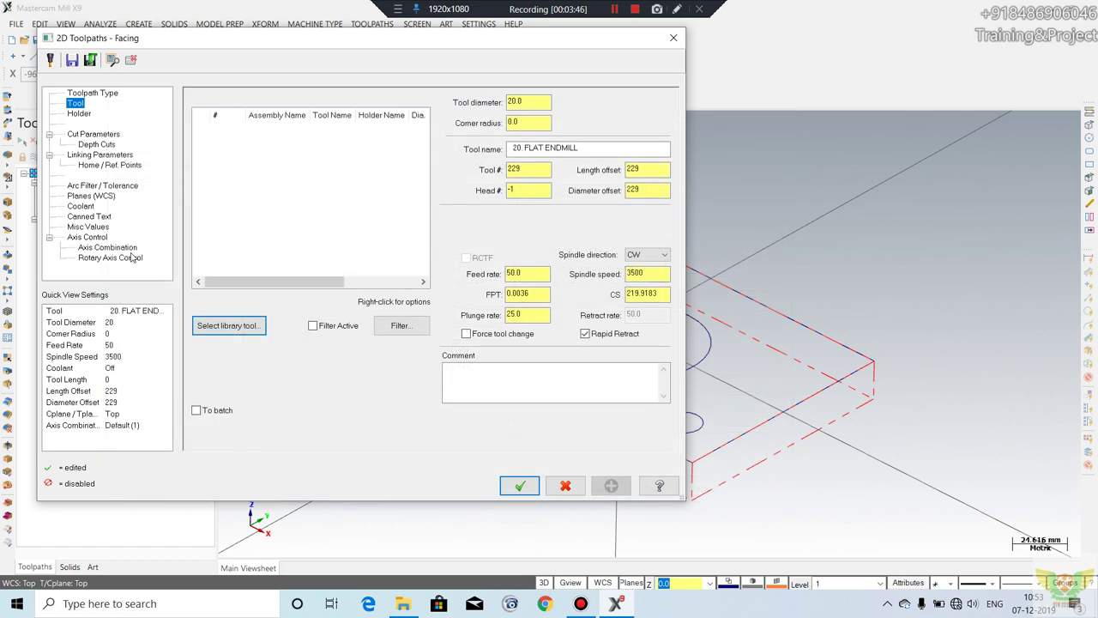
Step: Keep the face mill on the Default Holder after previewing others, then go to Cut Parameters
{"action": "left_click", "coordinate": [78, 115]}
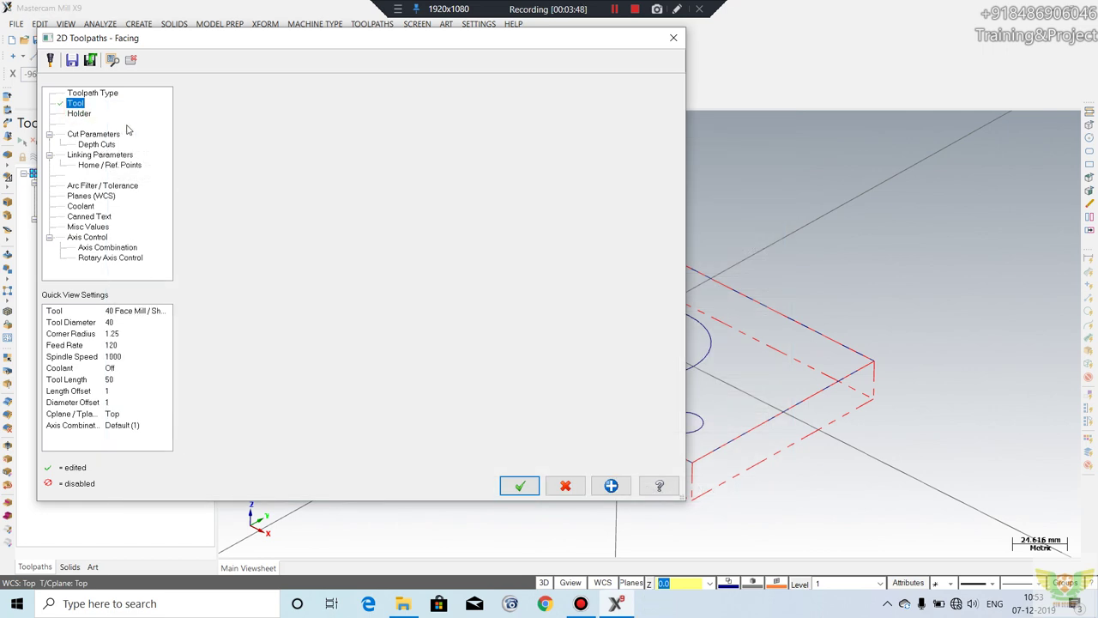
{"action": "left_click", "coordinate": [216, 180]}
{"action": "left_click", "coordinate": [214, 156]}
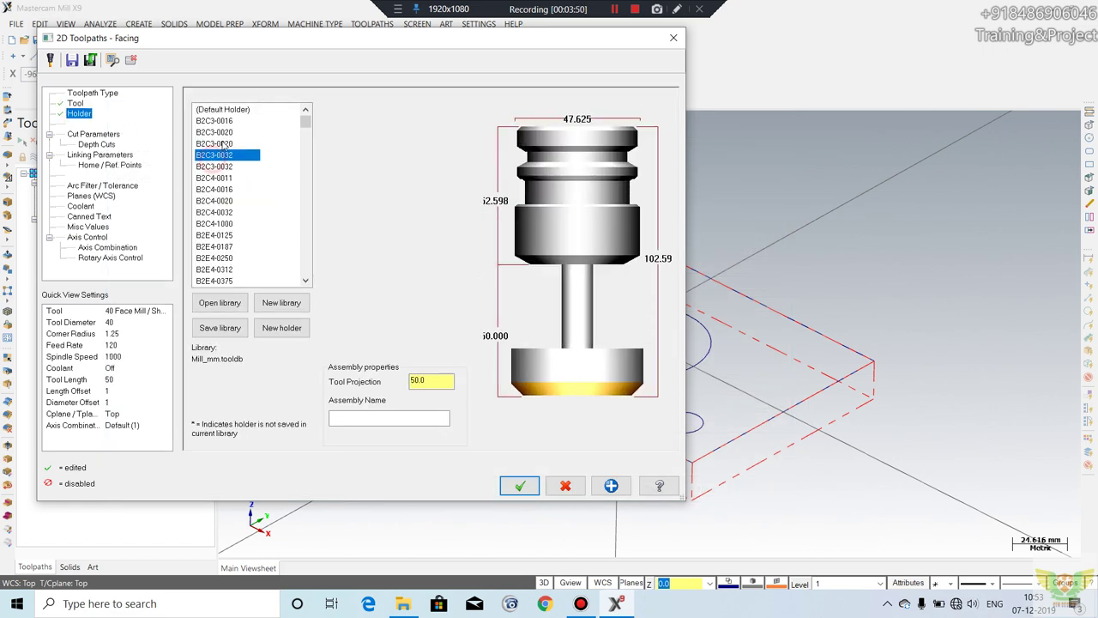
{"action": "left_click", "coordinate": [224, 110]}
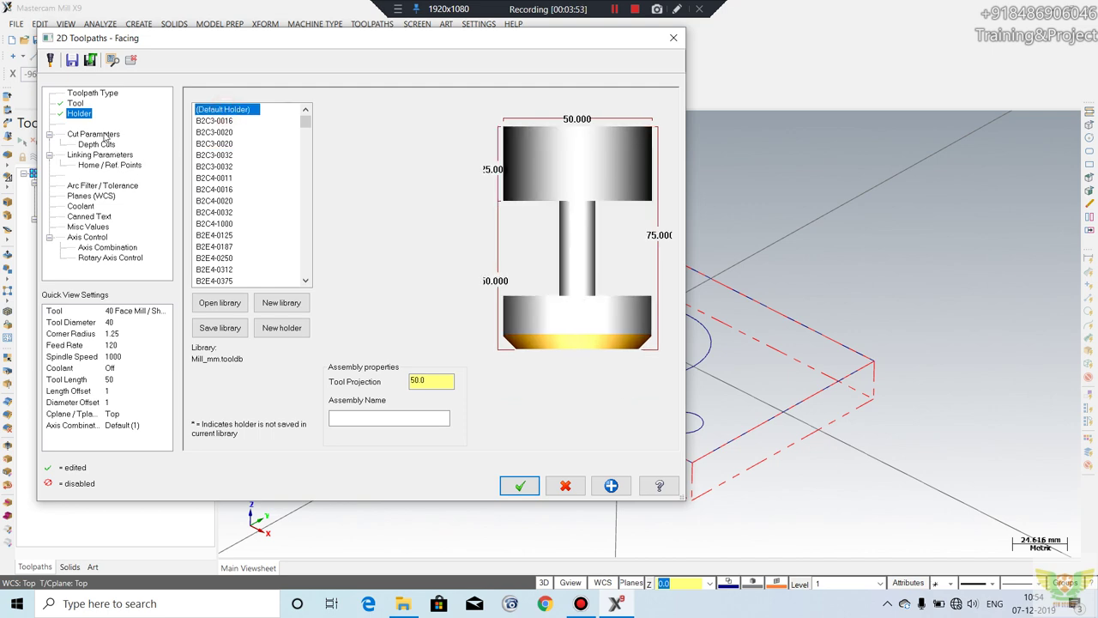
{"action": "left_click", "coordinate": [103, 134]}
{"action": "left_click", "coordinate": [314, 120]}
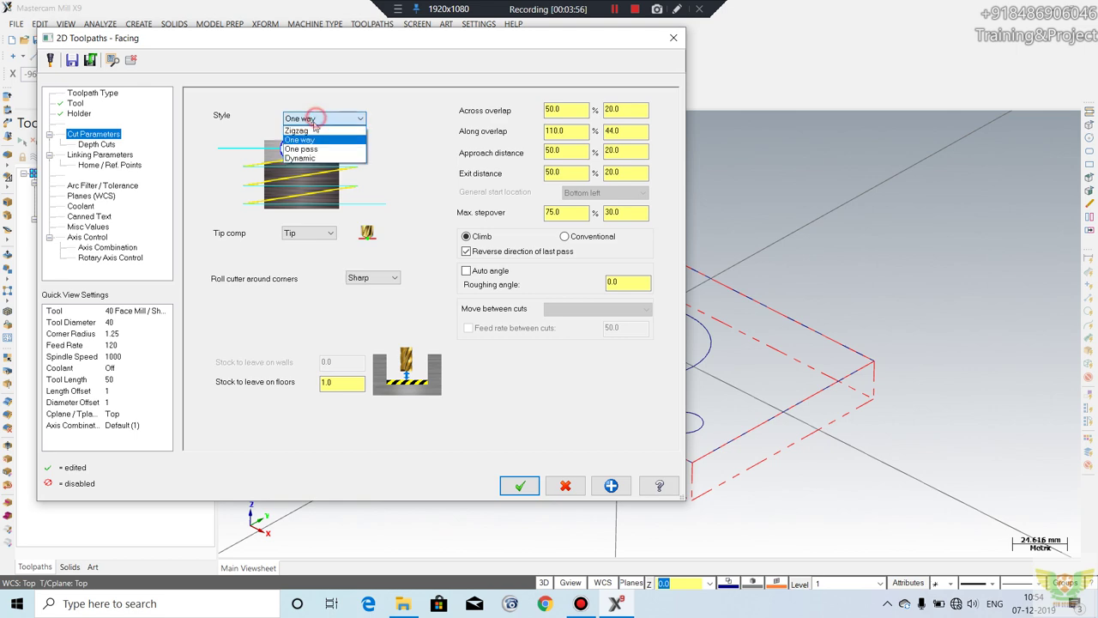
Step: Compare the One way, One pass and Dynamic facing styles, settling on Zigzag
{"action": "left_click", "coordinate": [314, 131]}
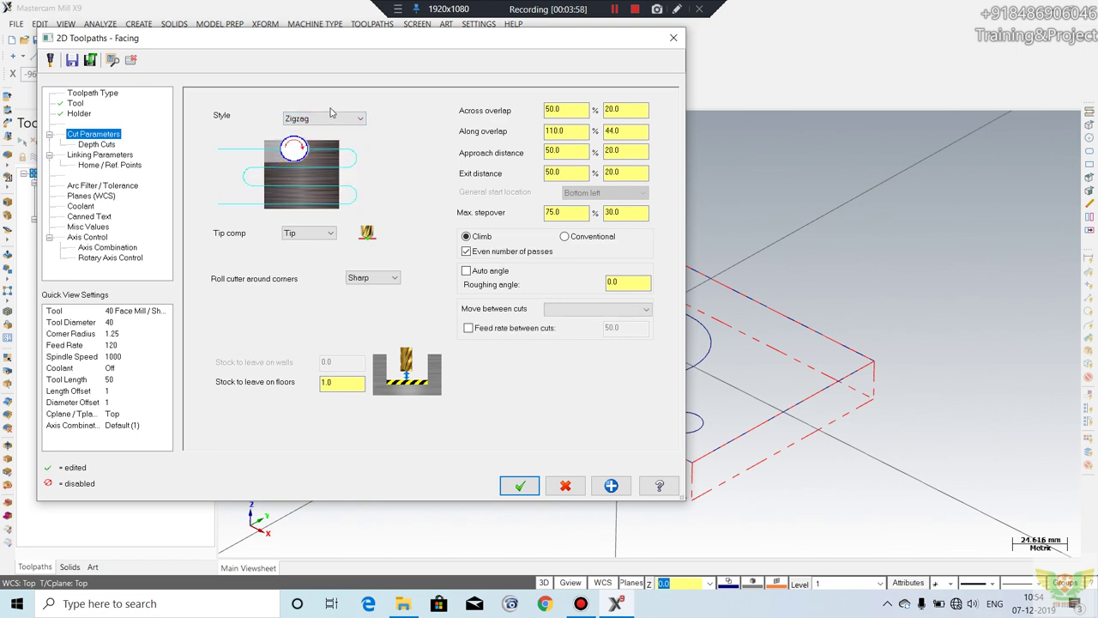
{"action": "left_click", "coordinate": [316, 120]}
{"action": "left_click", "coordinate": [310, 137]}
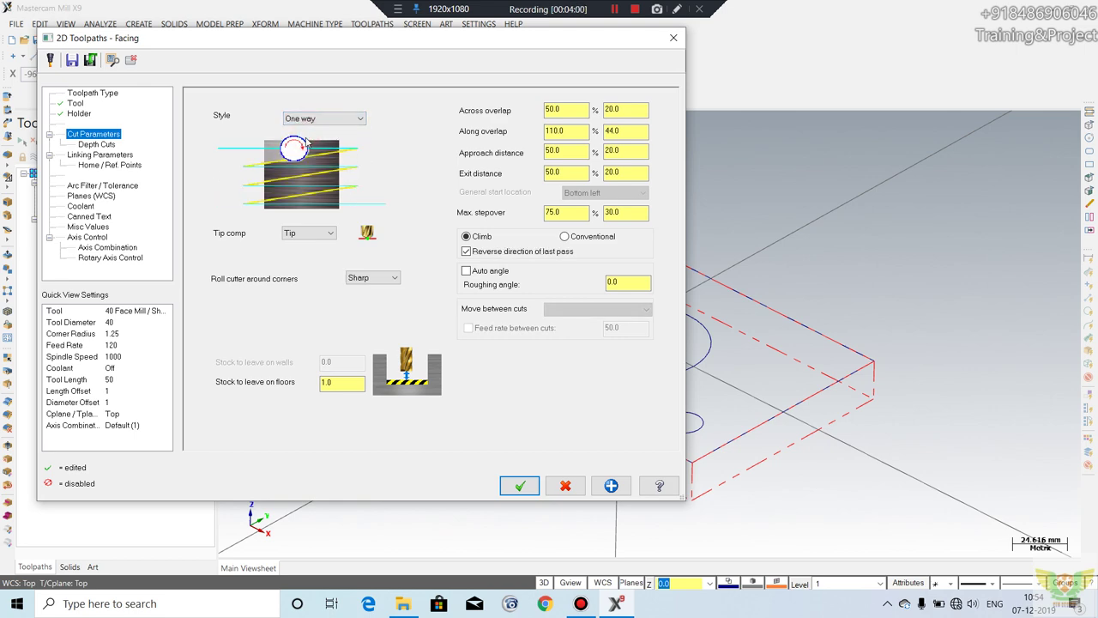
{"action": "left_click", "coordinate": [314, 122]}
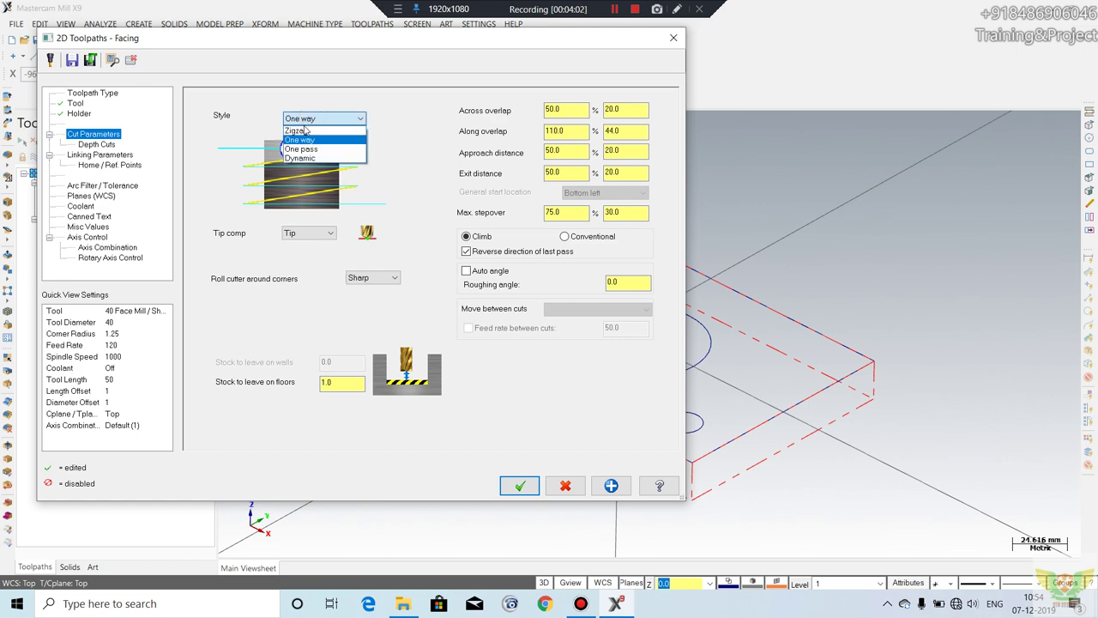
{"action": "left_click", "coordinate": [303, 131]}
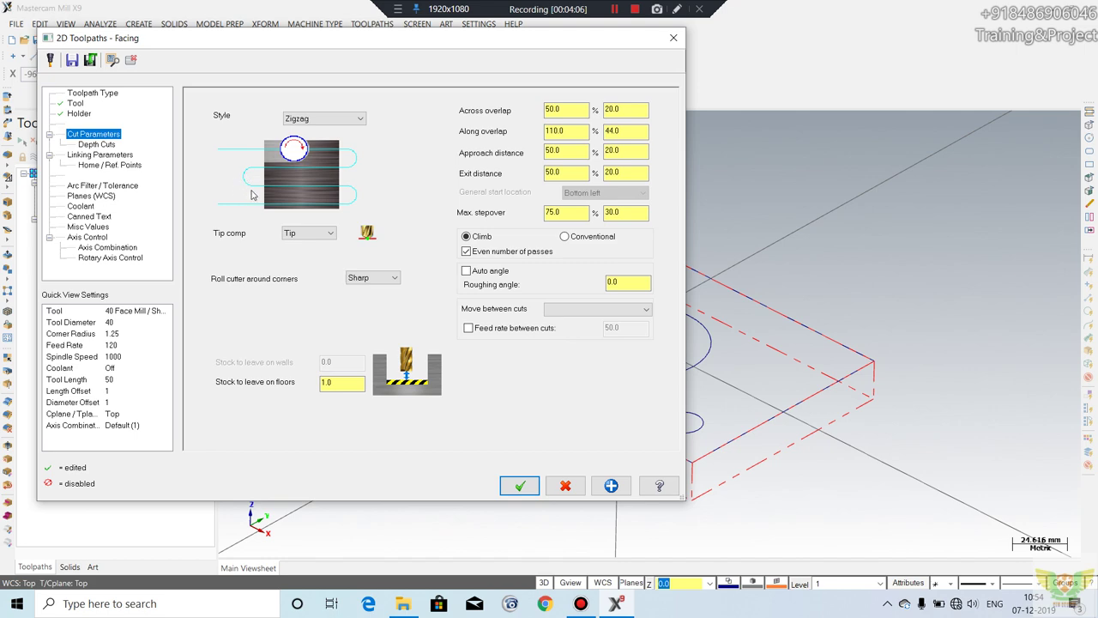
{"action": "left_click", "coordinate": [324, 121]}
{"action": "left_click", "coordinate": [301, 152]}
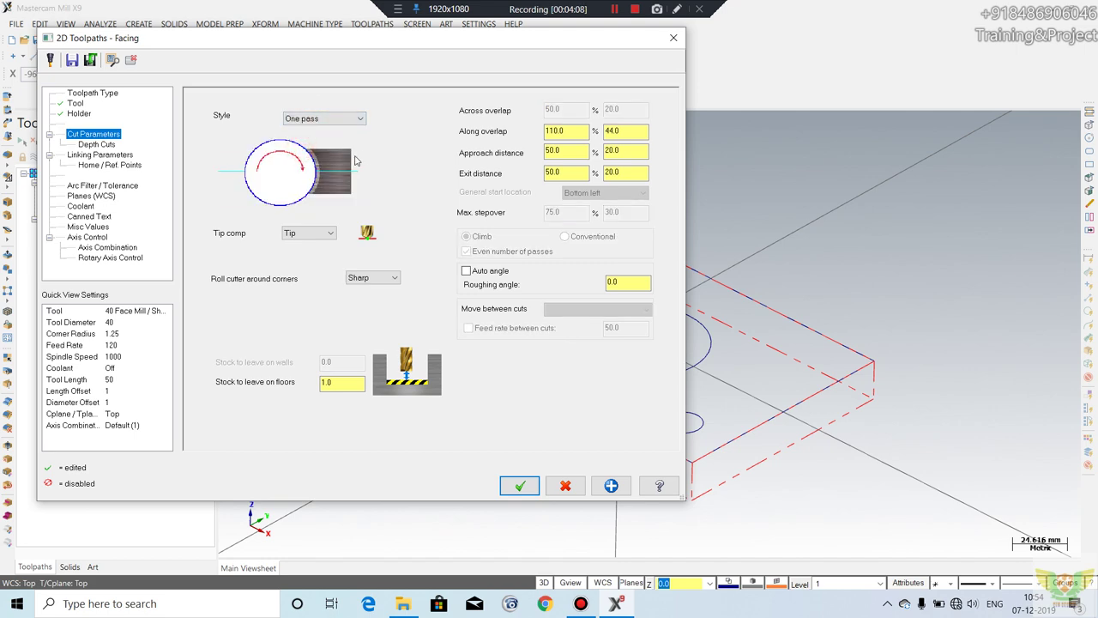
{"action": "left_click", "coordinate": [329, 121]}
{"action": "left_click", "coordinate": [314, 158]}
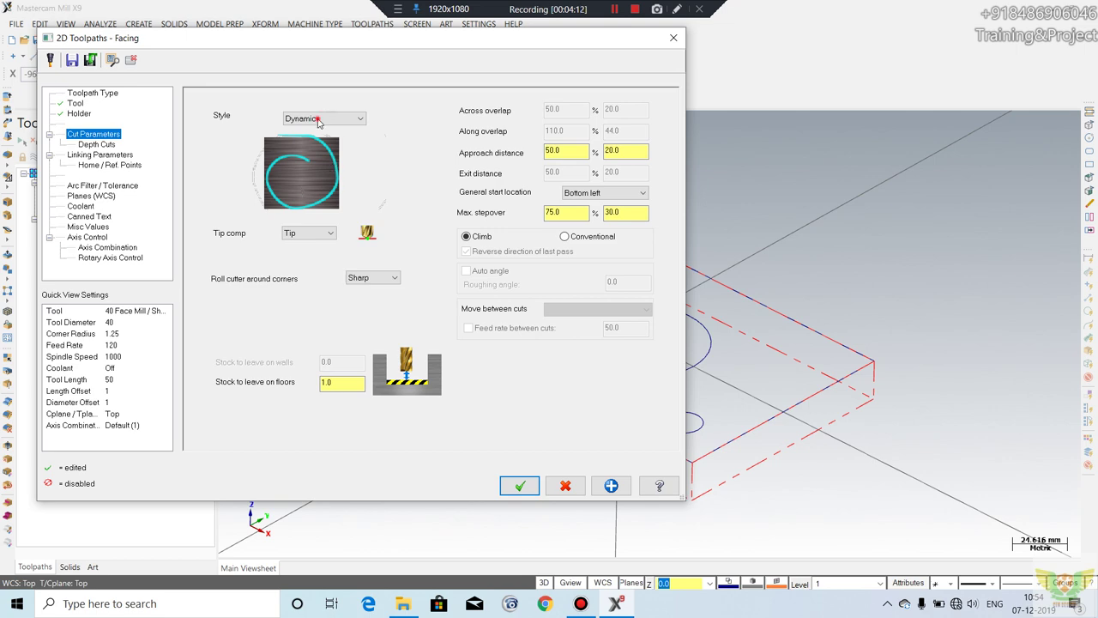
{"action": "left_click", "coordinate": [319, 120]}
{"action": "left_click", "coordinate": [314, 131]}
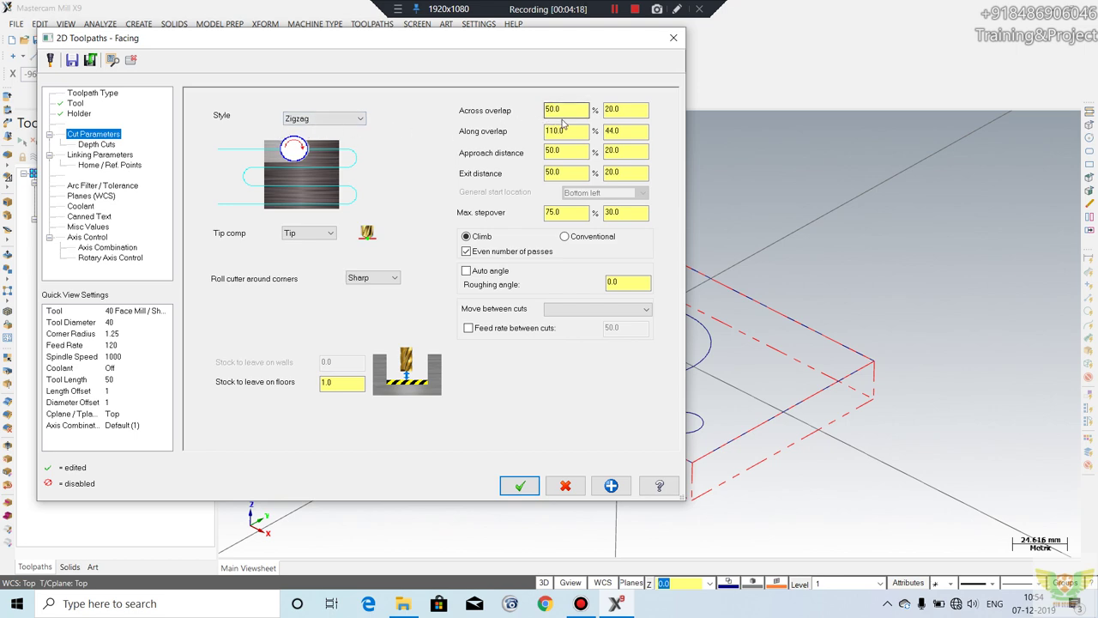
Step: Review the stepover values and set stock to leave on floors to 0
{"action": "left_click", "coordinate": [578, 153]}
{"action": "left_click", "coordinate": [566, 215]}
{"action": "left_click", "coordinate": [611, 212]}
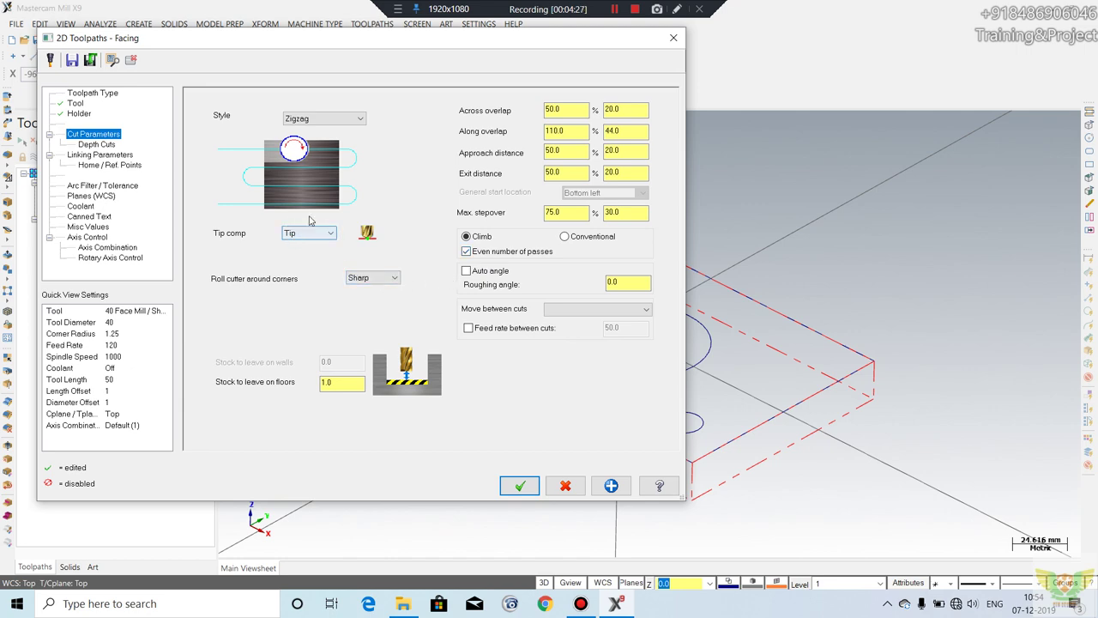
{"action": "left_click", "coordinate": [348, 382]}
{"action": "double_click", "coordinate": [347, 381]}
{"action": "type", "text": "0.2"}
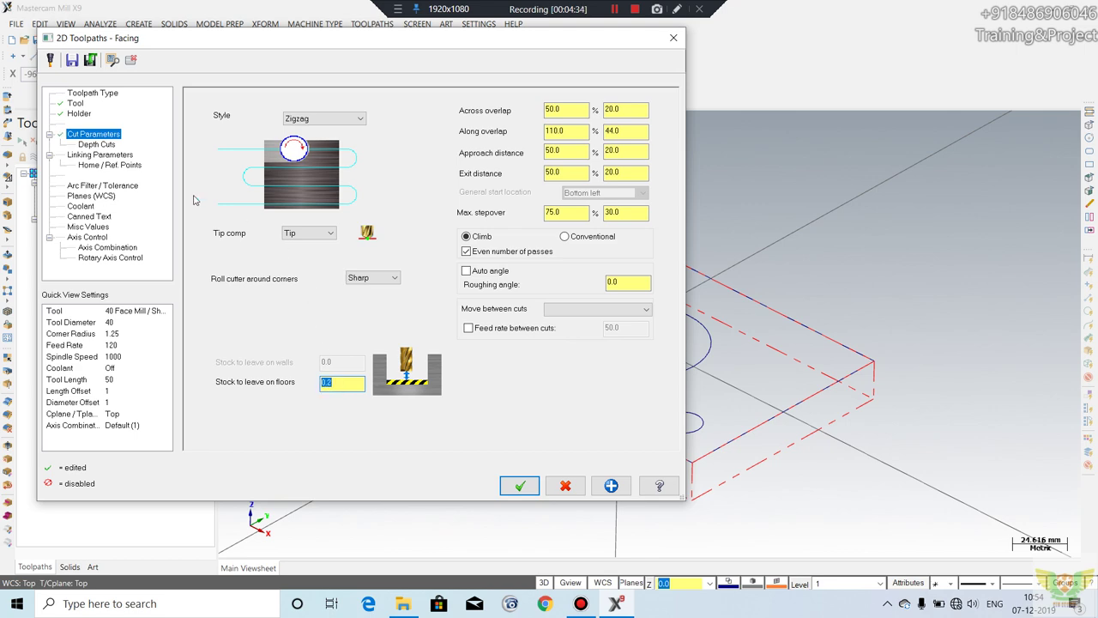
{"action": "left_click", "coordinate": [105, 146]}
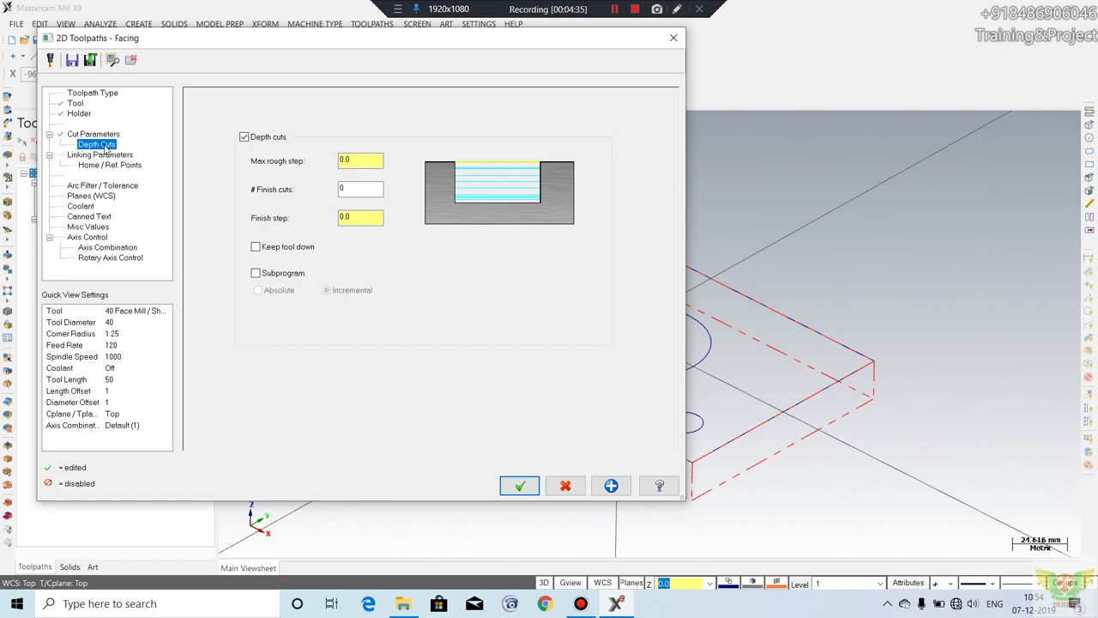
Step: Set retract, feed plane and depth to Absolute, with the cutting depth at -2.0
{"action": "left_click", "coordinate": [87, 156]}
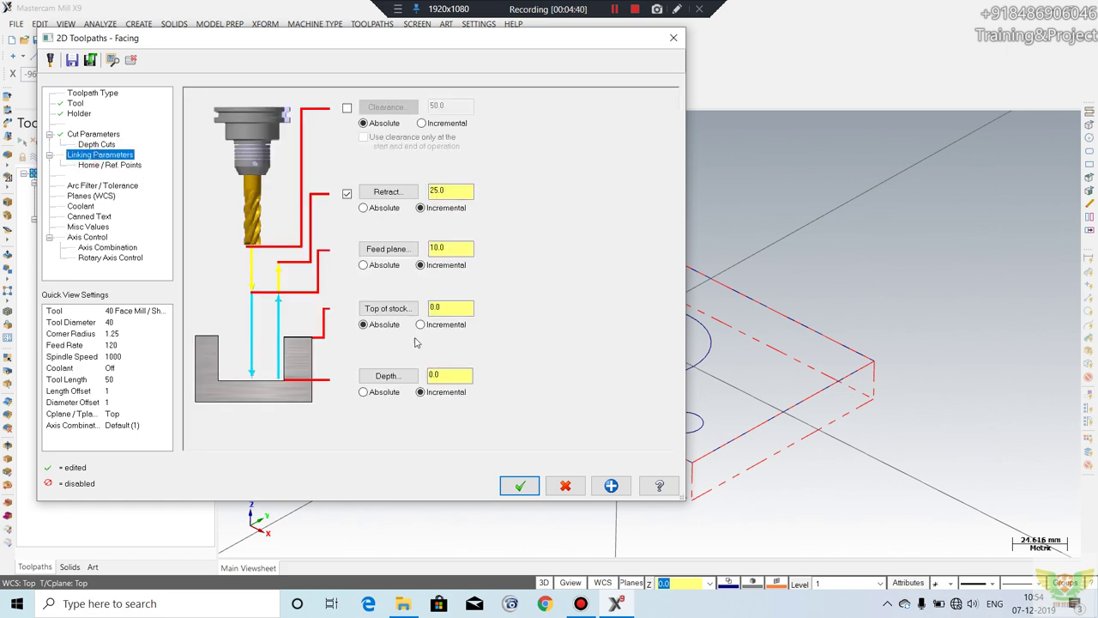
{"action": "left_click", "coordinate": [363, 392]}
{"action": "left_click", "coordinate": [364, 266]}
{"action": "left_click", "coordinate": [364, 208]}
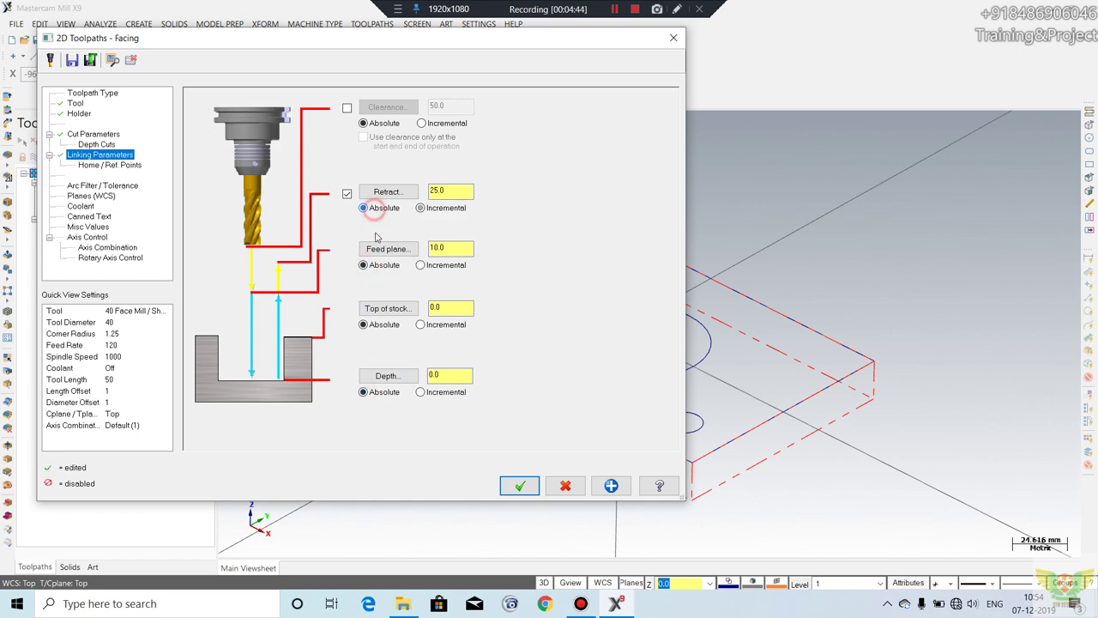
{"action": "double_click", "coordinate": [460, 374]}
{"action": "type", "text": "2"}
{"action": "key", "text": "Return"}
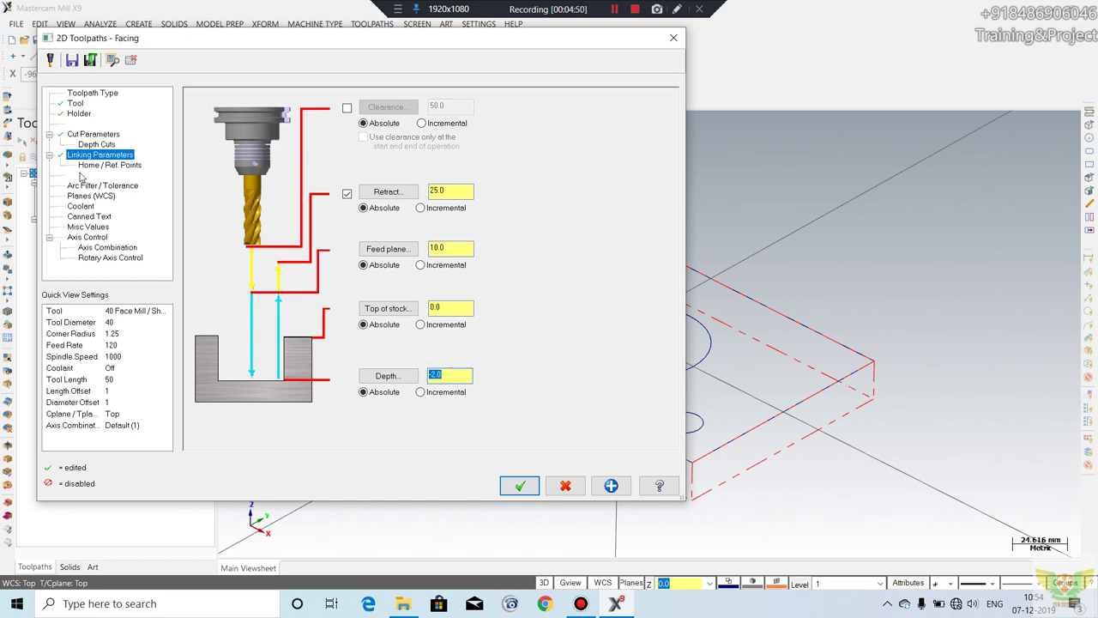
Step: Review the remaining facing parameter pages, then accept to generate the facing toolpath
{"action": "left_click", "coordinate": [99, 166]}
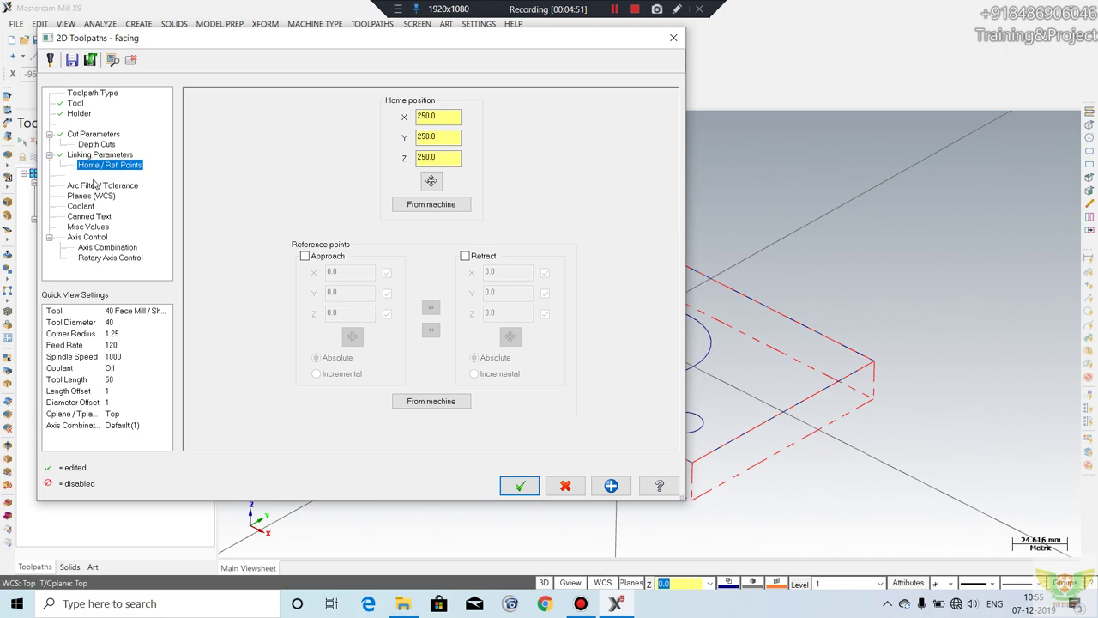
{"action": "left_click", "coordinate": [89, 187]}
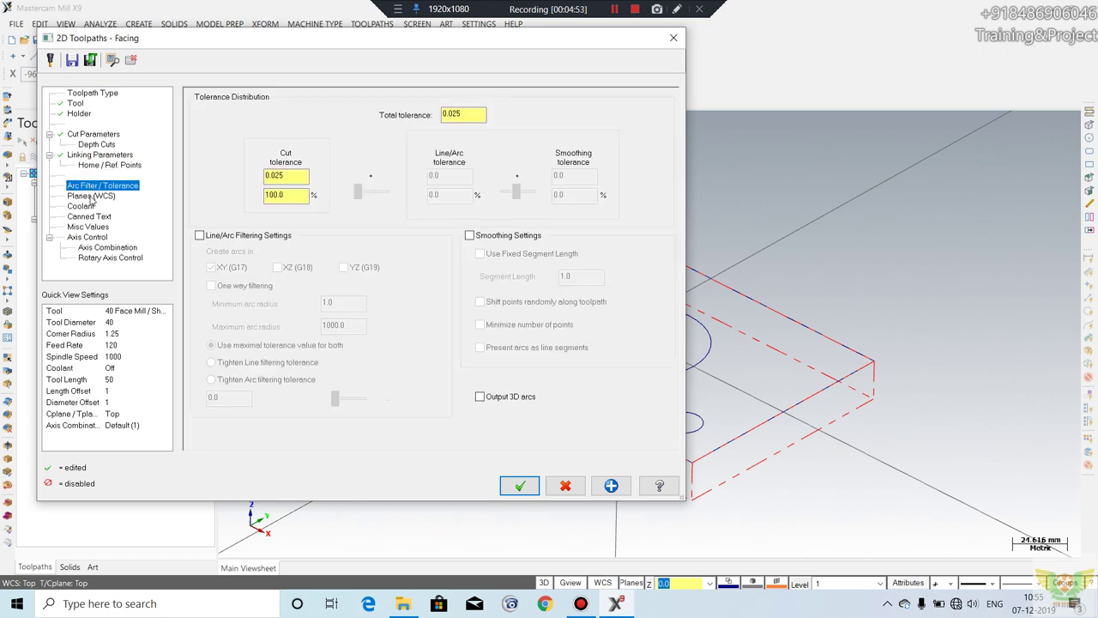
{"action": "left_click", "coordinate": [91, 197]}
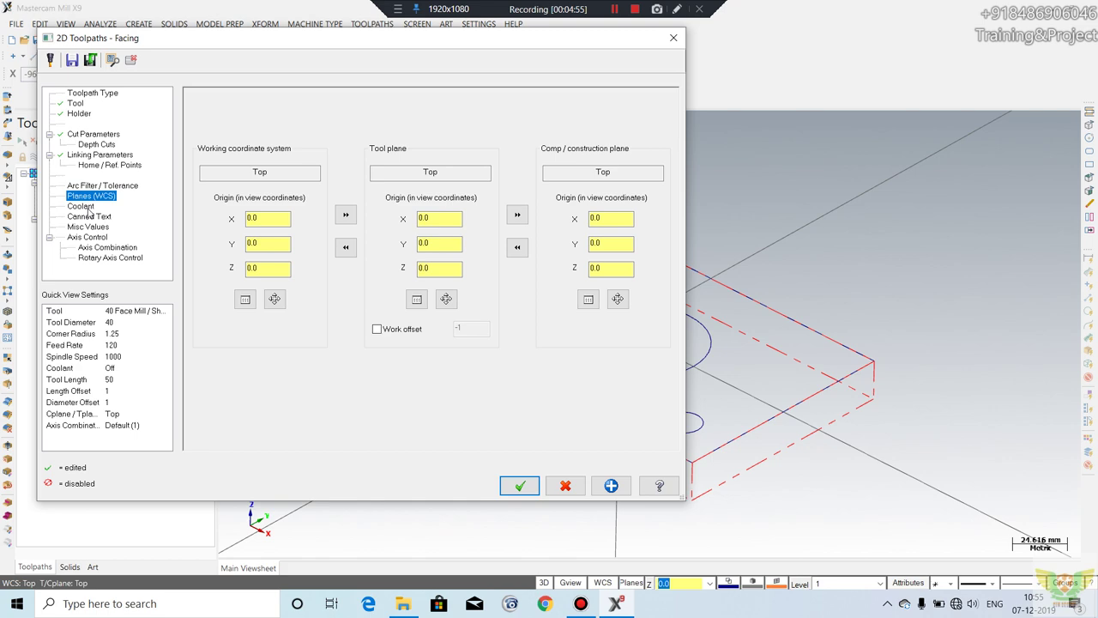
{"action": "left_click", "coordinate": [82, 207]}
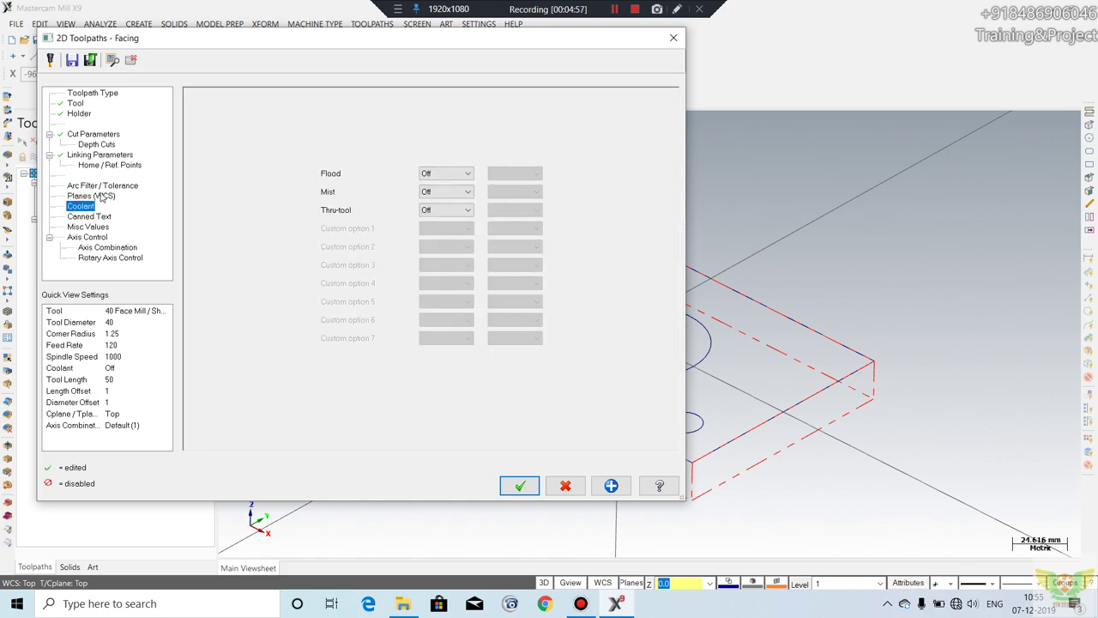
{"action": "left_click", "coordinate": [87, 218]}
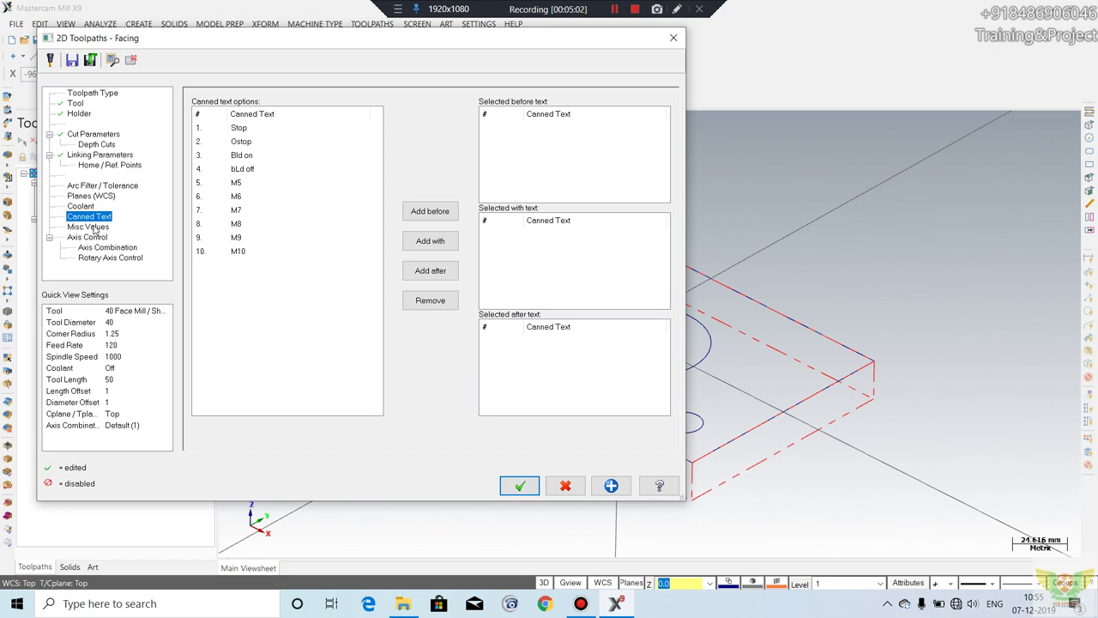
{"action": "left_click", "coordinate": [90, 226]}
{"action": "left_click", "coordinate": [105, 247]}
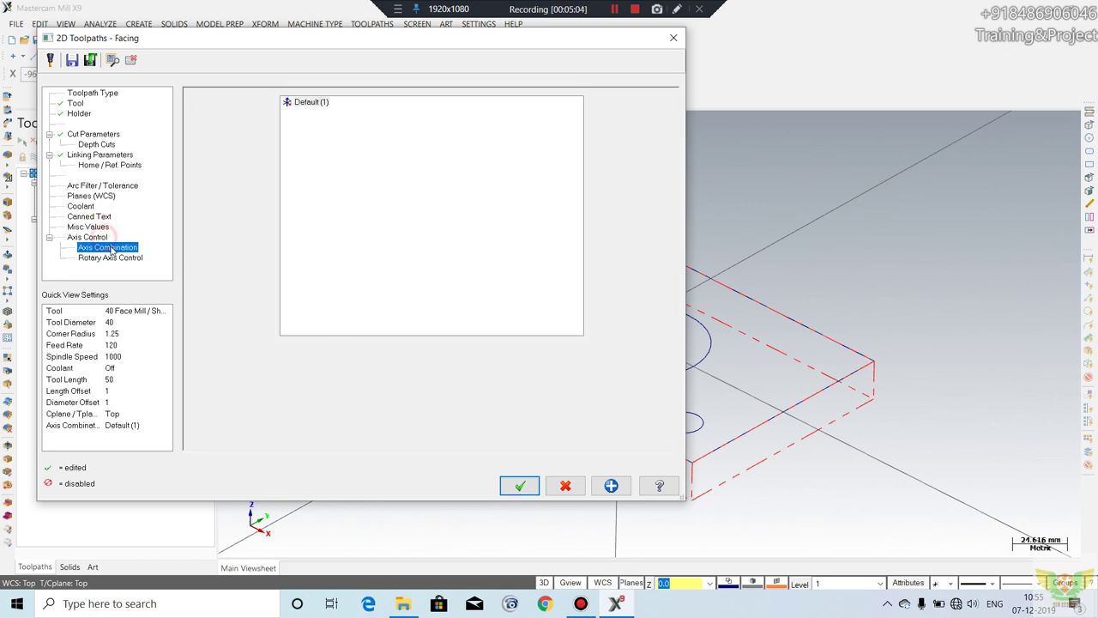
{"action": "left_click", "coordinate": [135, 259]}
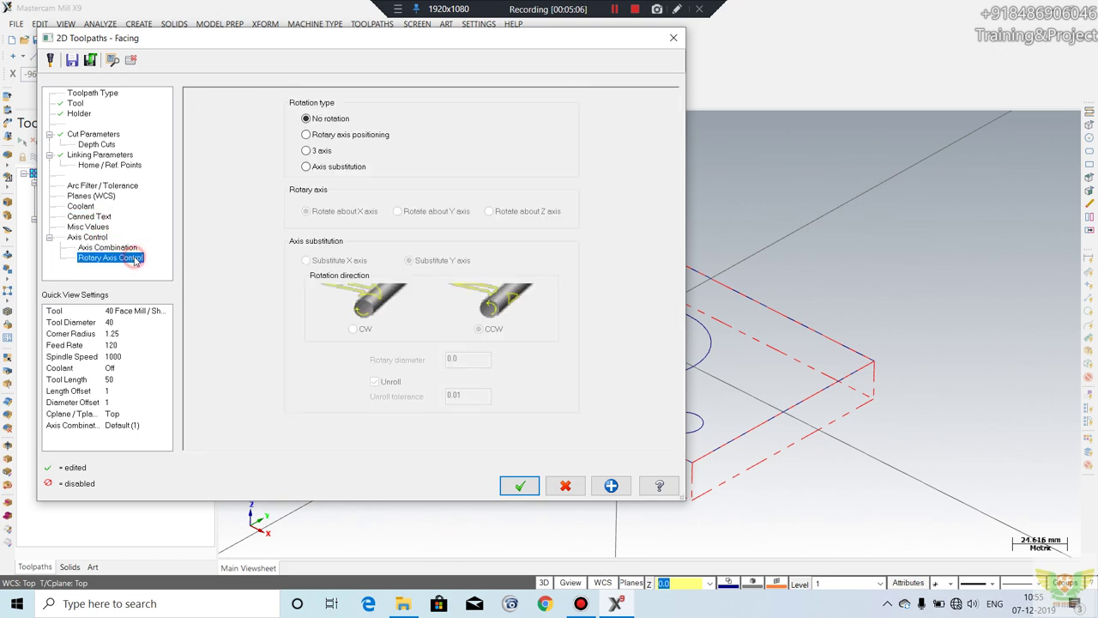
{"action": "left_click", "coordinate": [88, 156]}
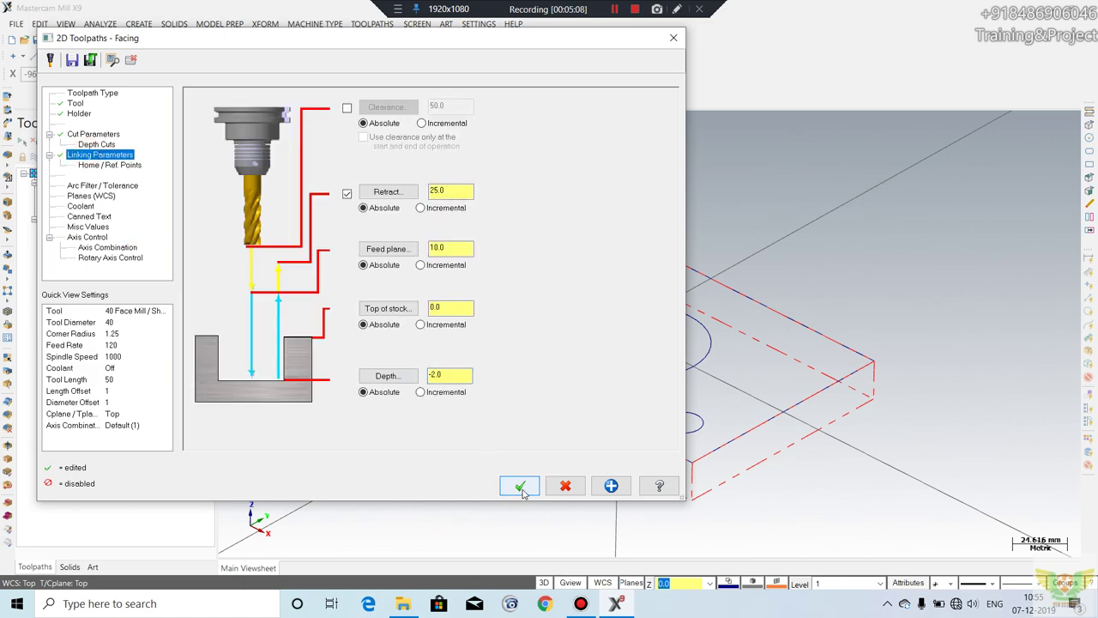
{"action": "left_click", "coordinate": [519, 486]}
{"action": "middle_click_drag", "start_coordinate": [465, 319], "coordinate": [503, 288]}
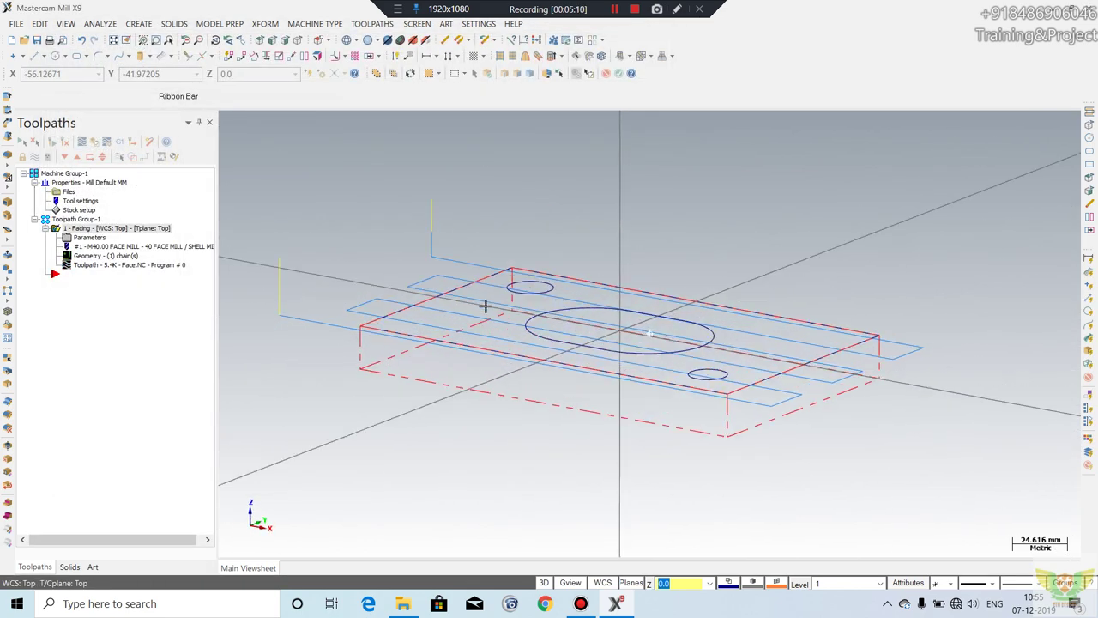
{"action": "scroll", "coordinate": [489, 326], "scroll_direction": "up", "scroll_amount": 2}
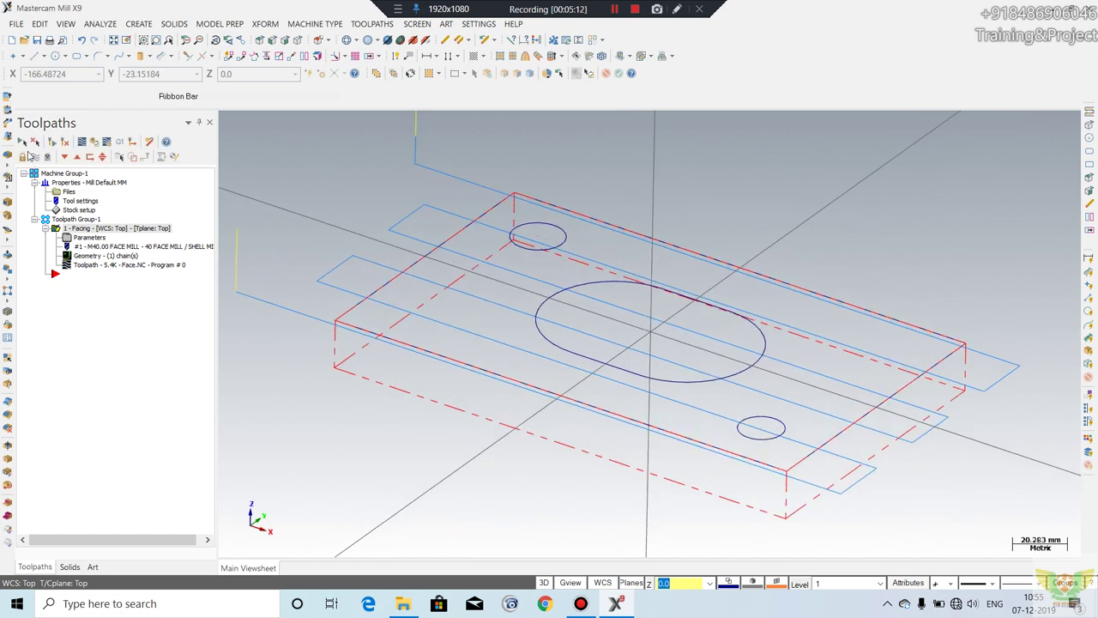
{"action": "left_click", "coordinate": [82, 142]}
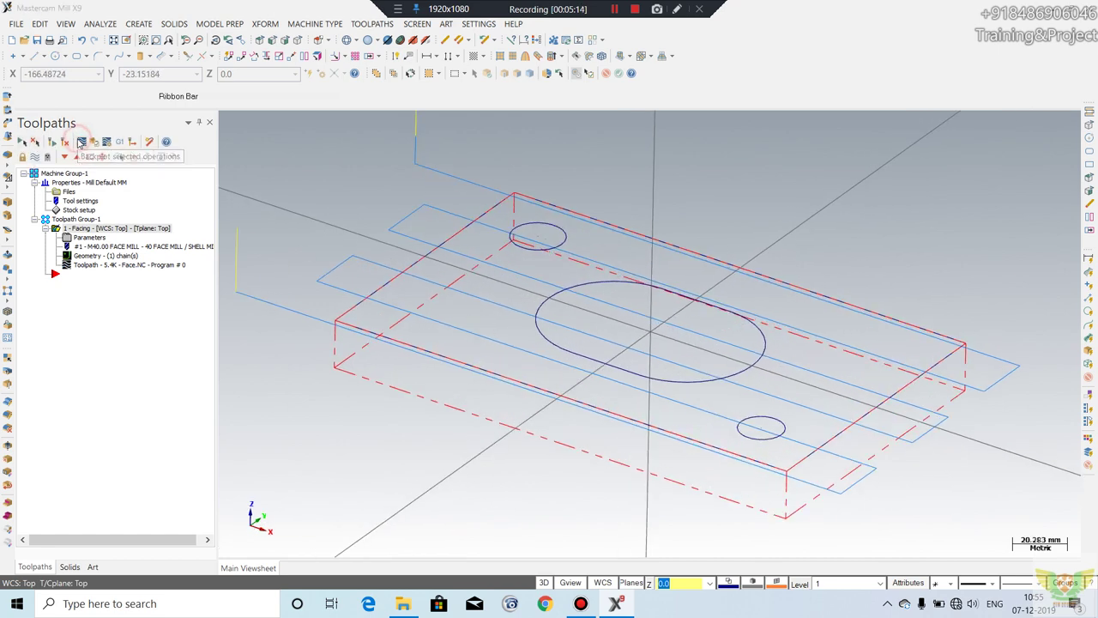
{"action": "left_click", "coordinate": [224, 119]}
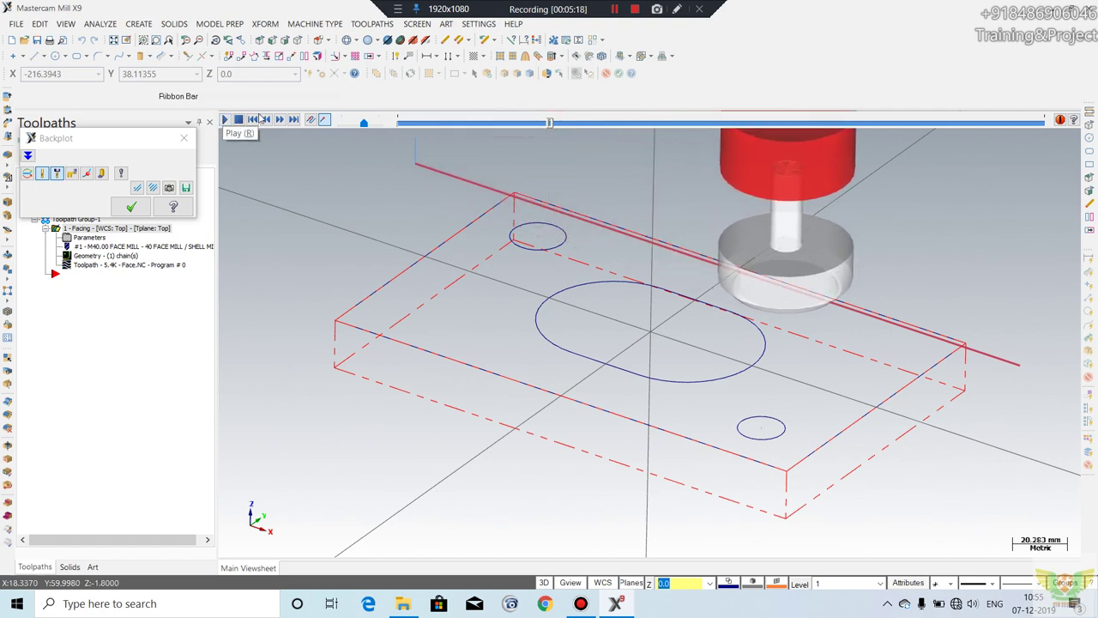
{"action": "left_click_drag", "start_coordinate": [364, 122], "coordinate": [379, 123]}
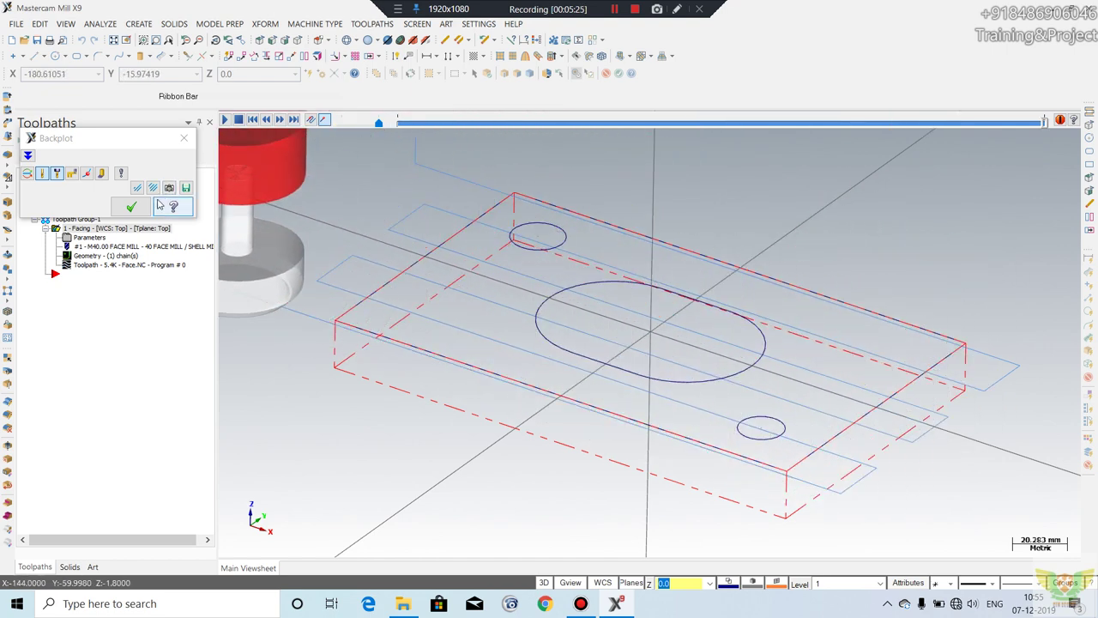
{"action": "left_click", "coordinate": [131, 207]}
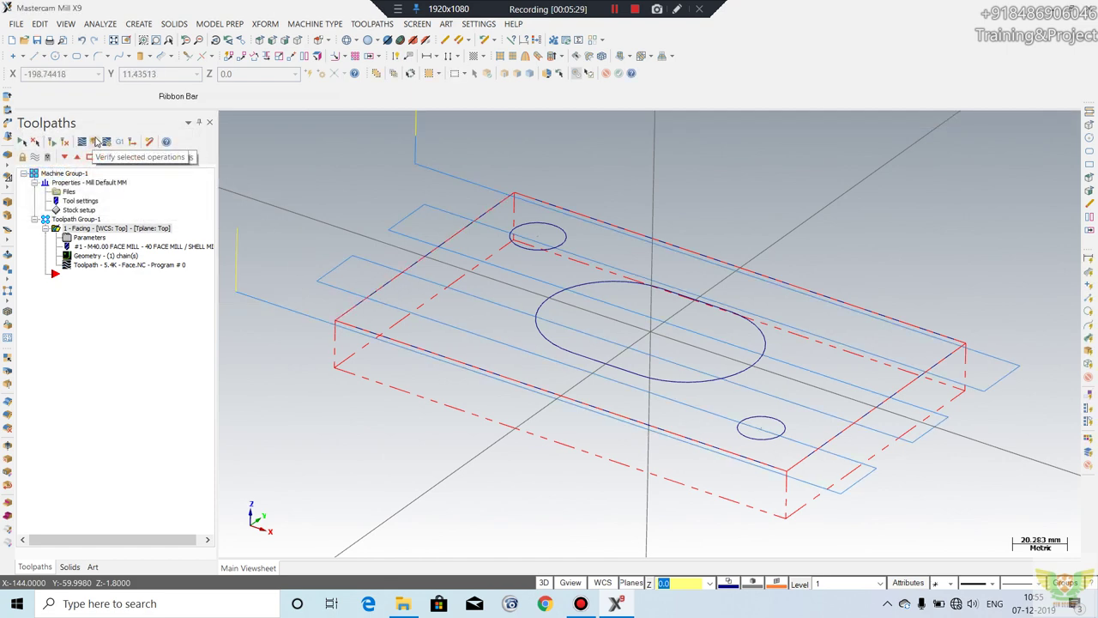
{"action": "left_click", "coordinate": [95, 142]}
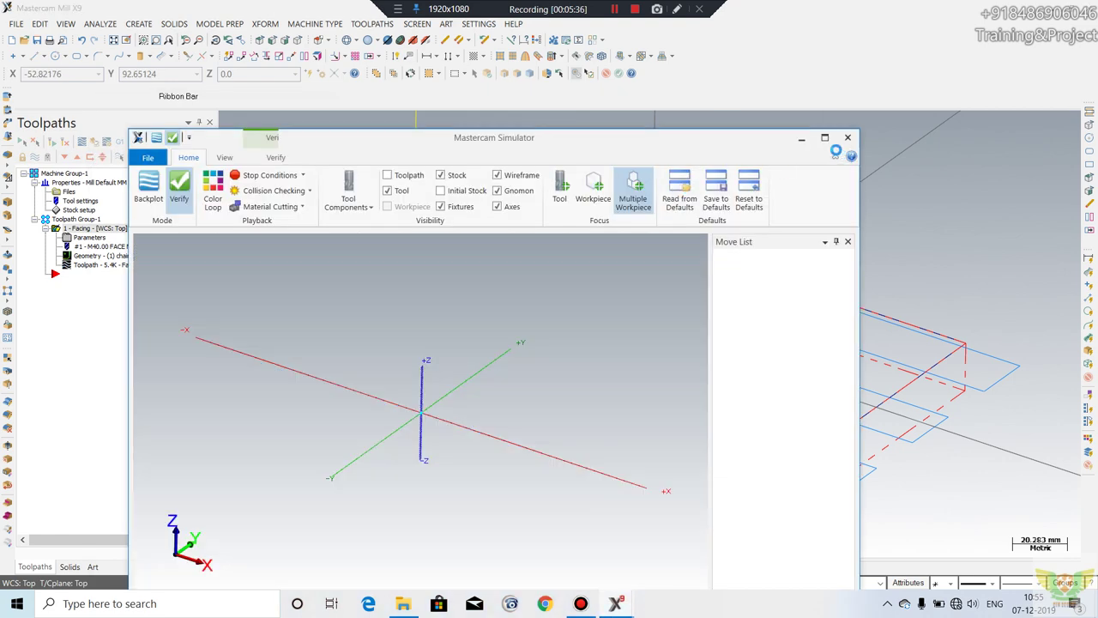
{"action": "left_click", "coordinate": [825, 137]}
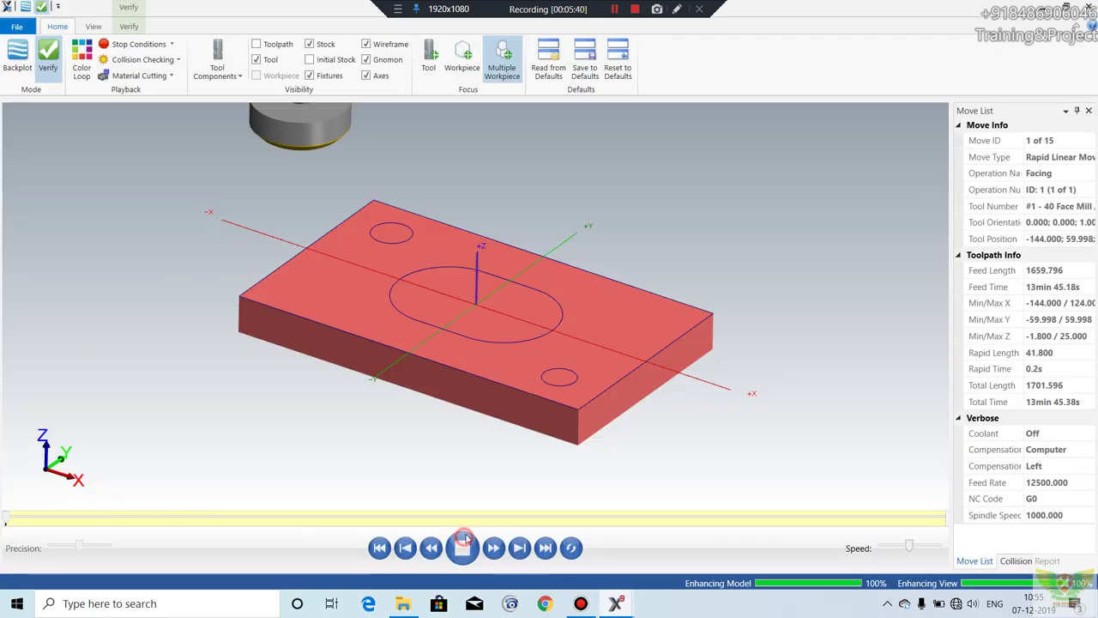
{"action": "left_click", "coordinate": [461, 548]}
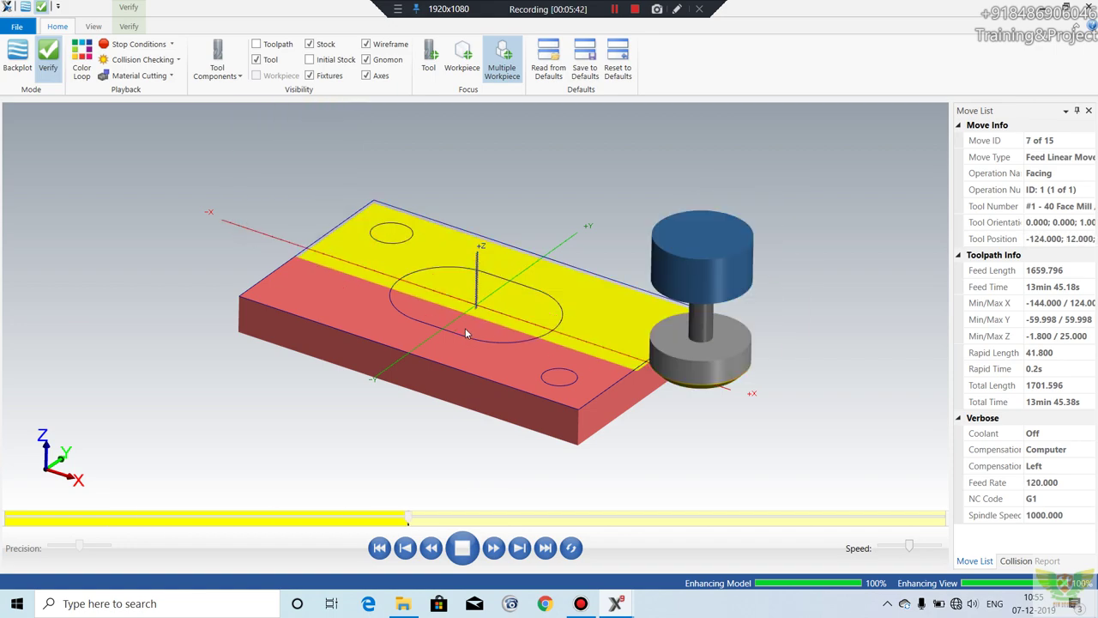
{"action": "middle_click_drag", "start_coordinate": [470, 321], "coordinate": [1048, 97]}
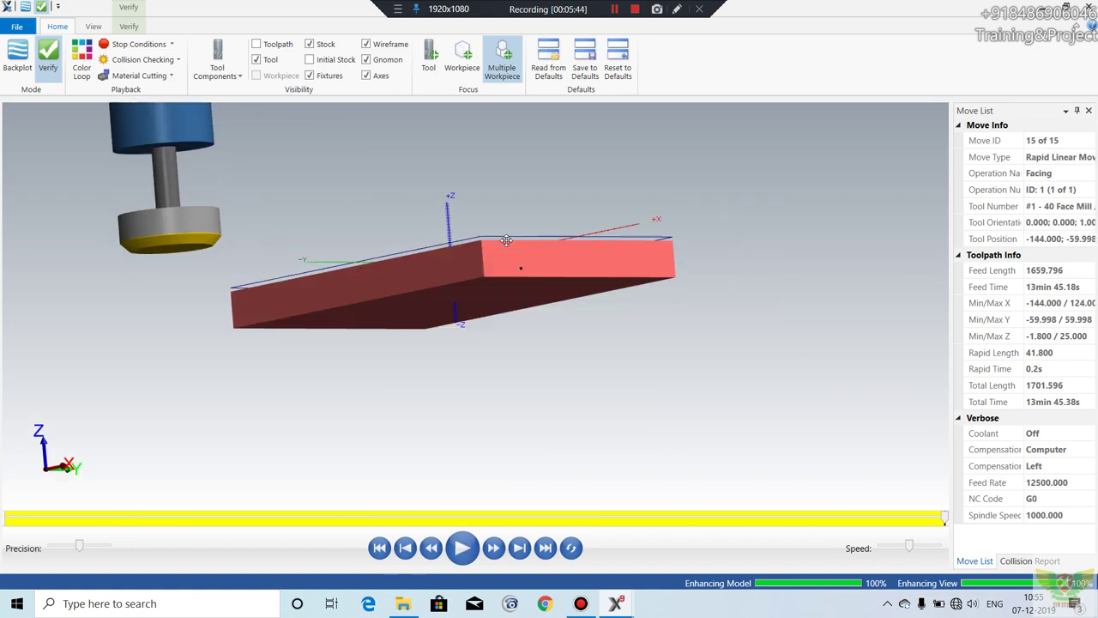
{"action": "left_click", "coordinate": [1086, 6]}
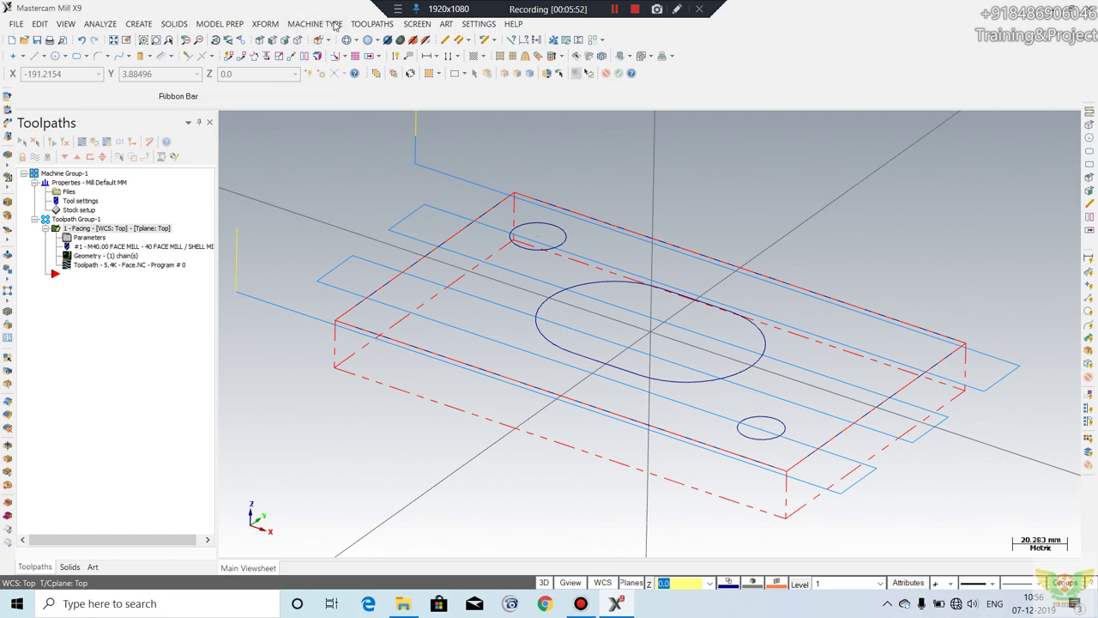
Step: Start a Drill toolpath using the centres of the upper-left and lower small circles
{"action": "left_click", "coordinate": [360, 26]}
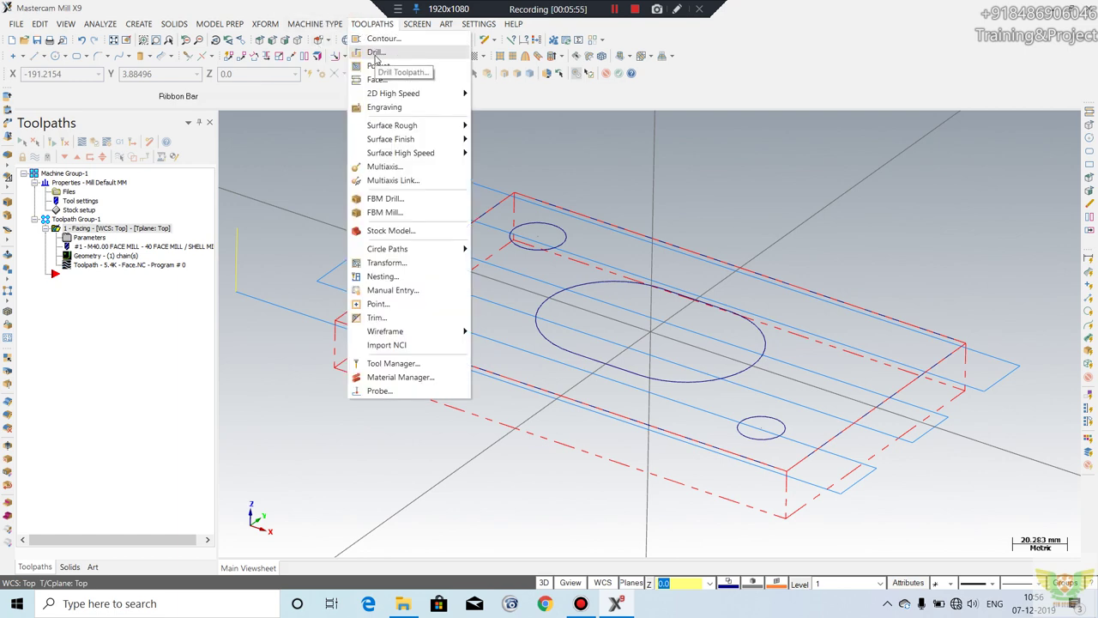
{"action": "left_click", "coordinate": [375, 54]}
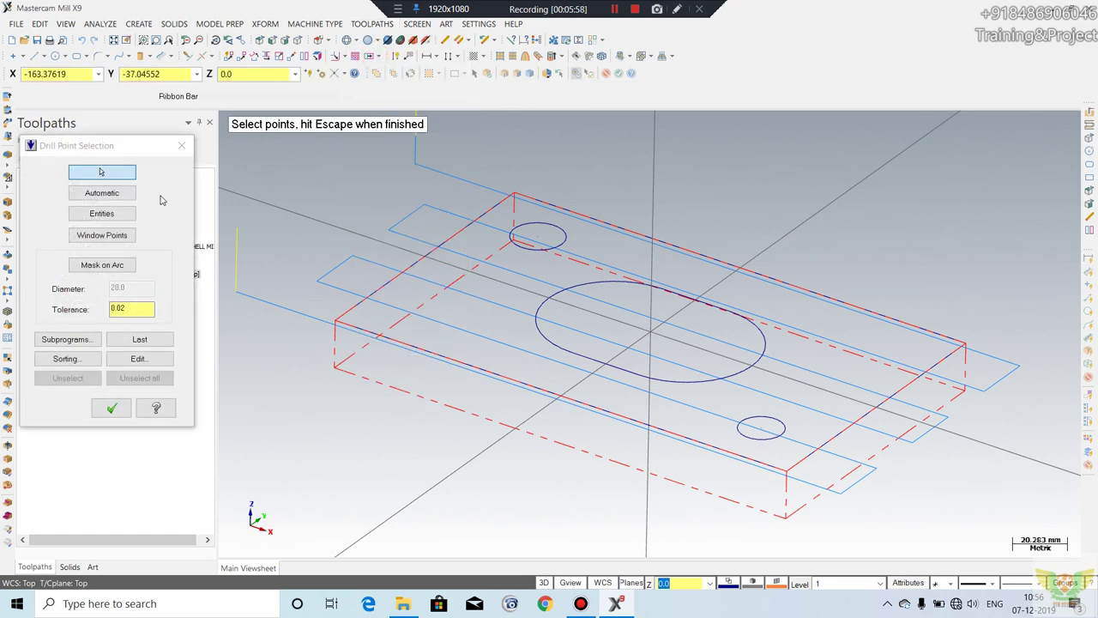
{"action": "left_click", "coordinate": [548, 243]}
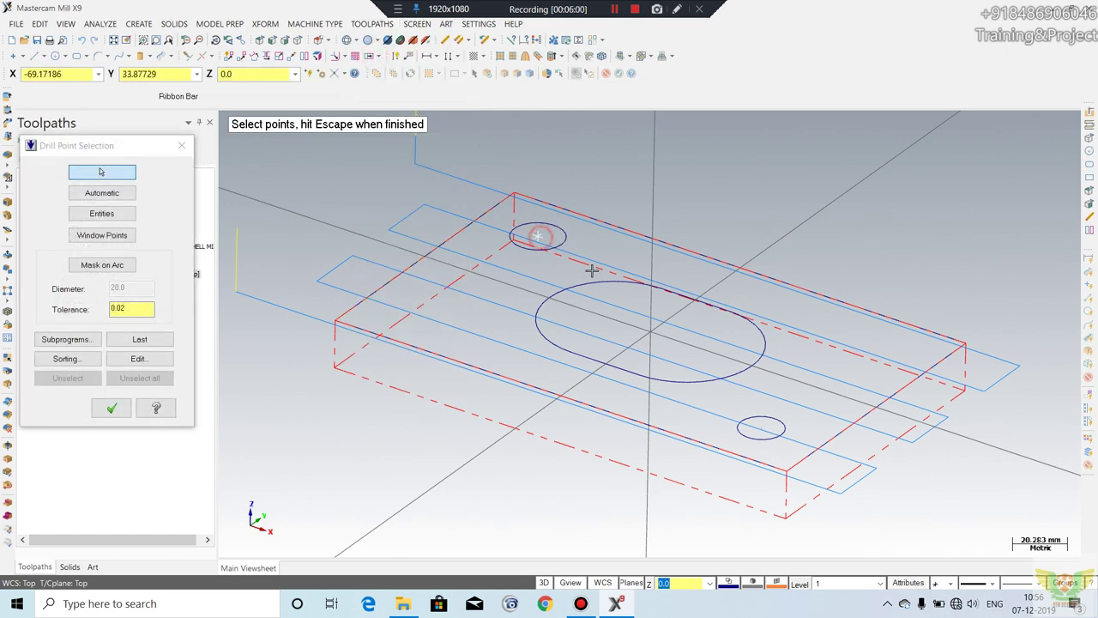
{"action": "left_click", "coordinate": [770, 438]}
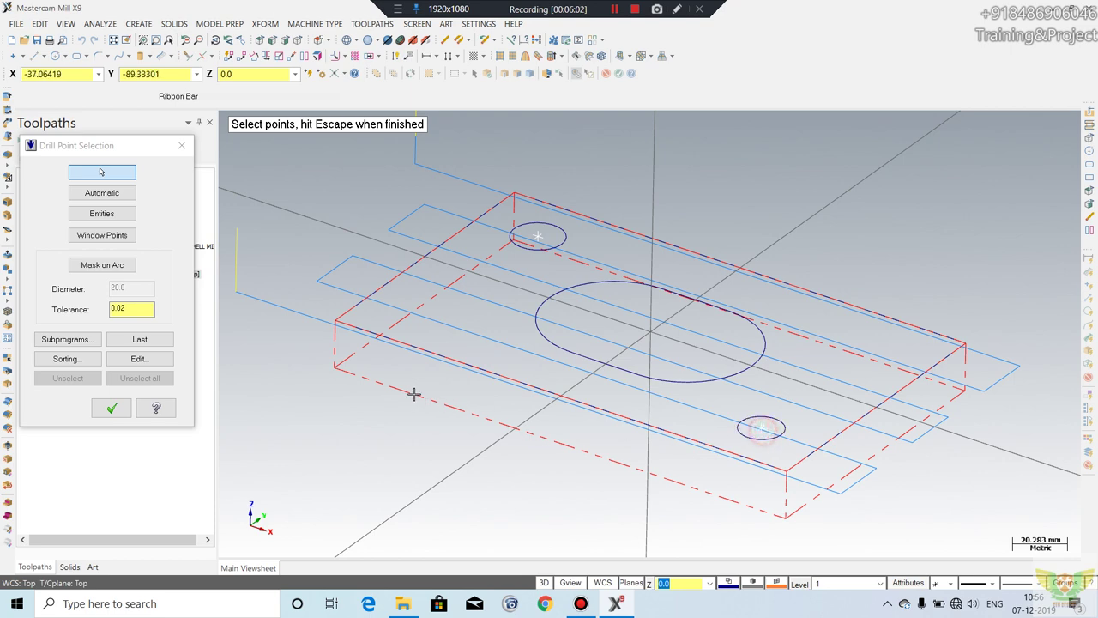
{"action": "left_click", "coordinate": [111, 409]}
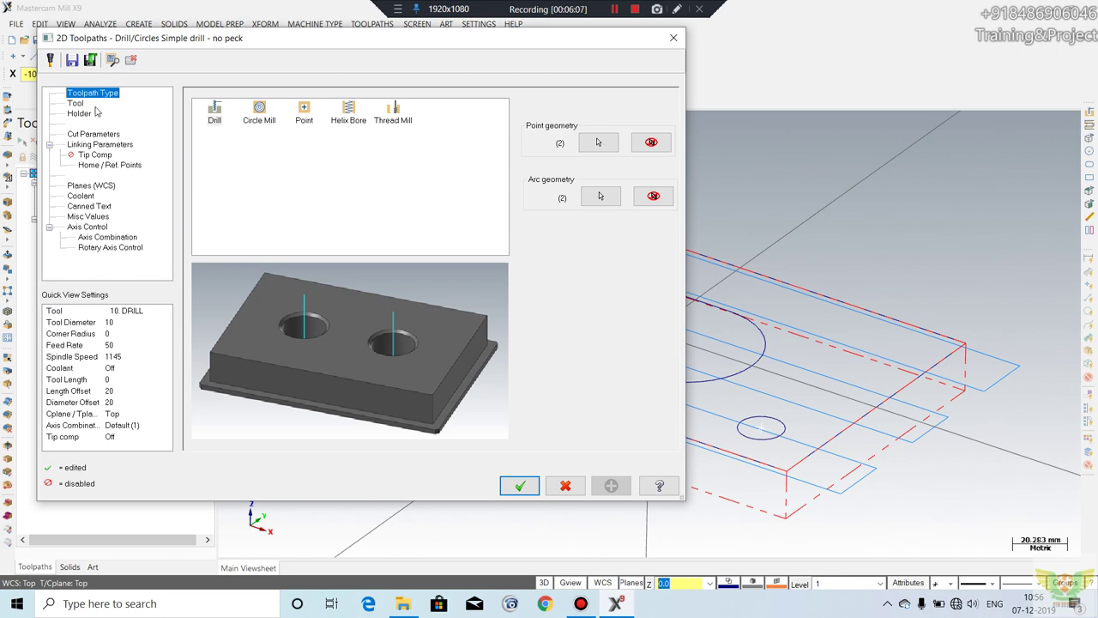
Step: Choose the Simple drill cycle and launch Create new tool from the Tool page's list
{"action": "left_click", "coordinate": [213, 111]}
{"action": "left_click", "coordinate": [75, 103]}
{"action": "right_click", "coordinate": [228, 147]}
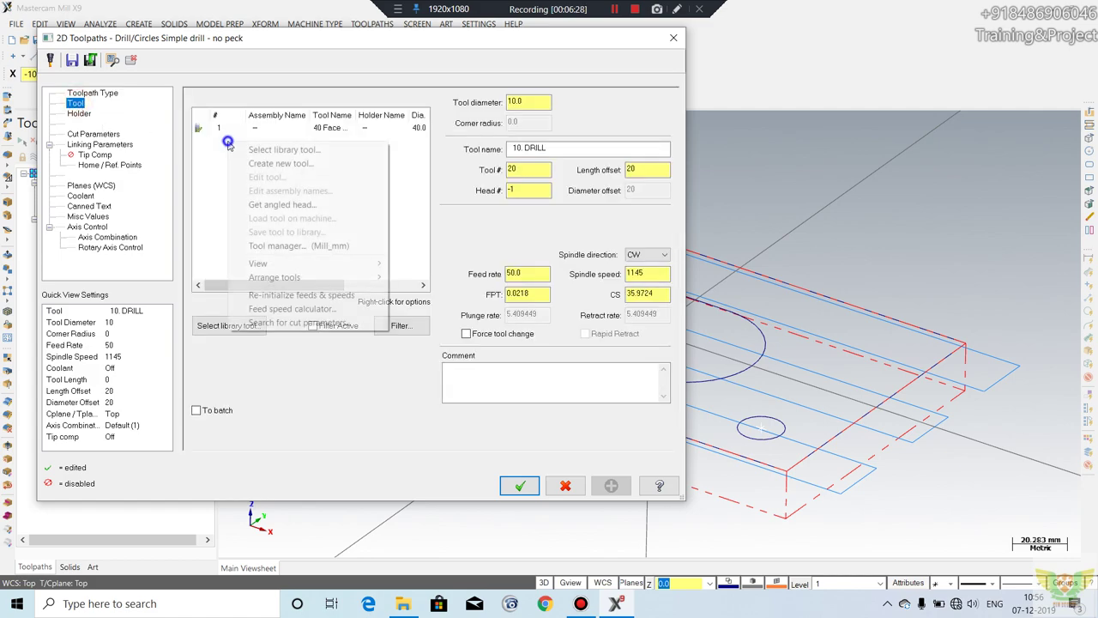
{"action": "left_click", "coordinate": [273, 162]}
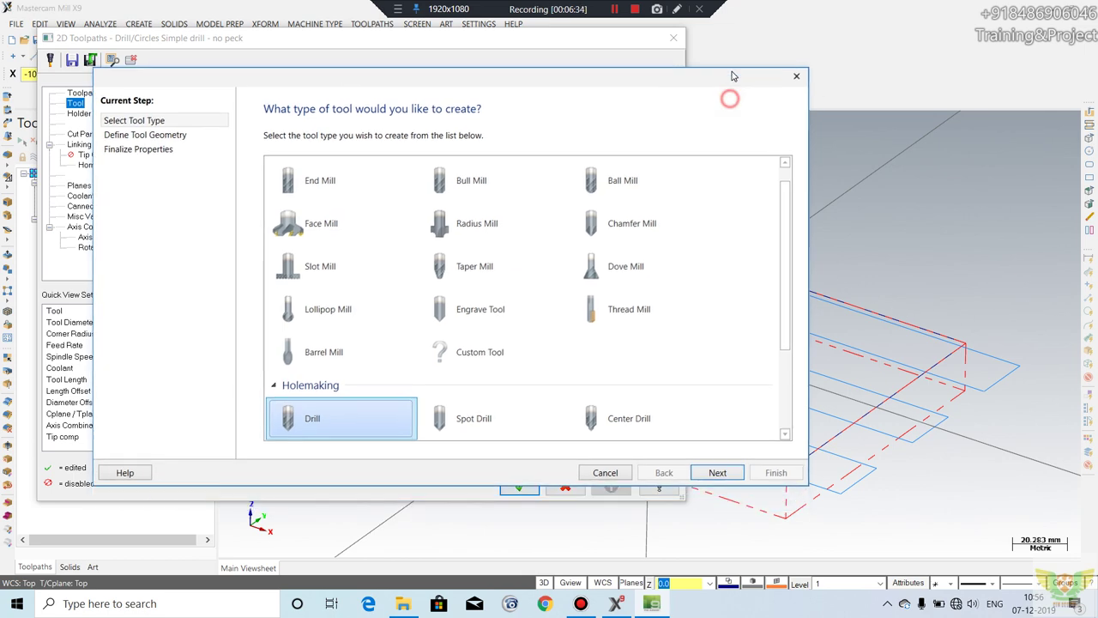
Step: Keep Drill as the tool type, set a 10 mm diameter, and finish the wizard
{"action": "left_click_drag", "start_coordinate": [726, 96], "coordinate": [730, 80]}
{"action": "scroll", "coordinate": [789, 336], "scroll_direction": "down", "scroll_amount": 2}
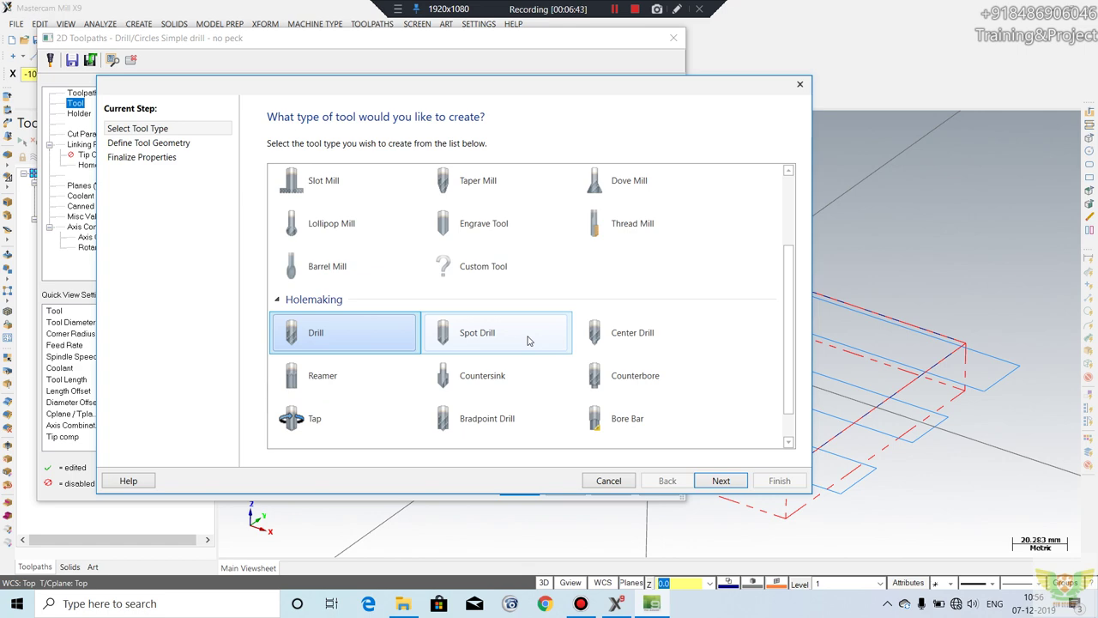
{"action": "scroll", "coordinate": [681, 414], "scroll_direction": "down", "scroll_amount": 1}
{"action": "scroll", "coordinate": [410, 416], "scroll_direction": "up", "scroll_amount": 1}
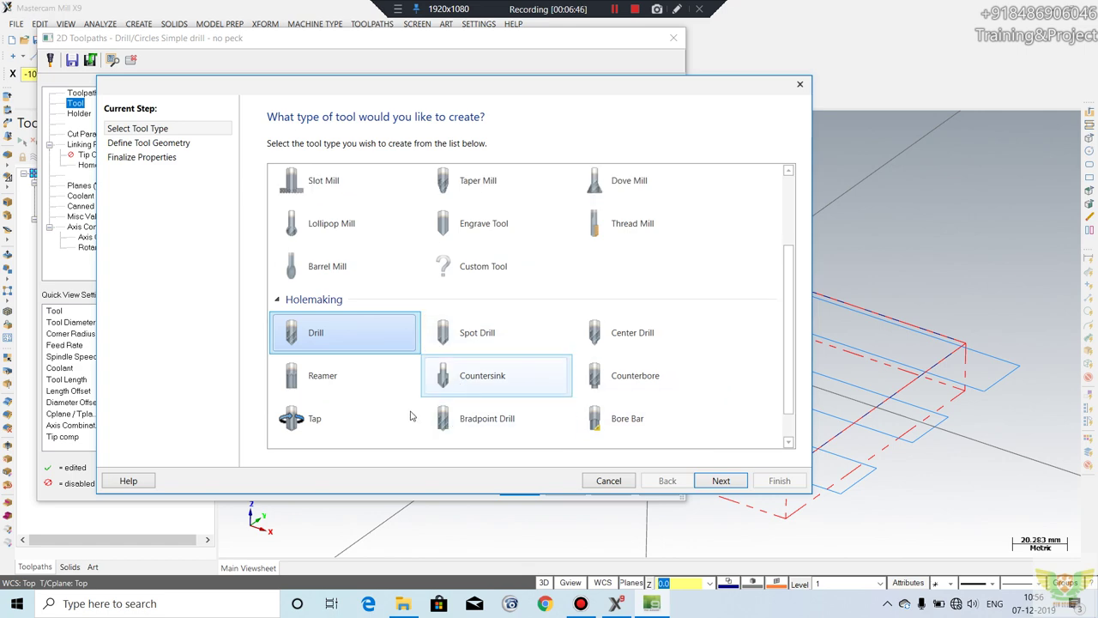
{"action": "scroll", "coordinate": [362, 446], "scroll_direction": "down", "scroll_amount": 1}
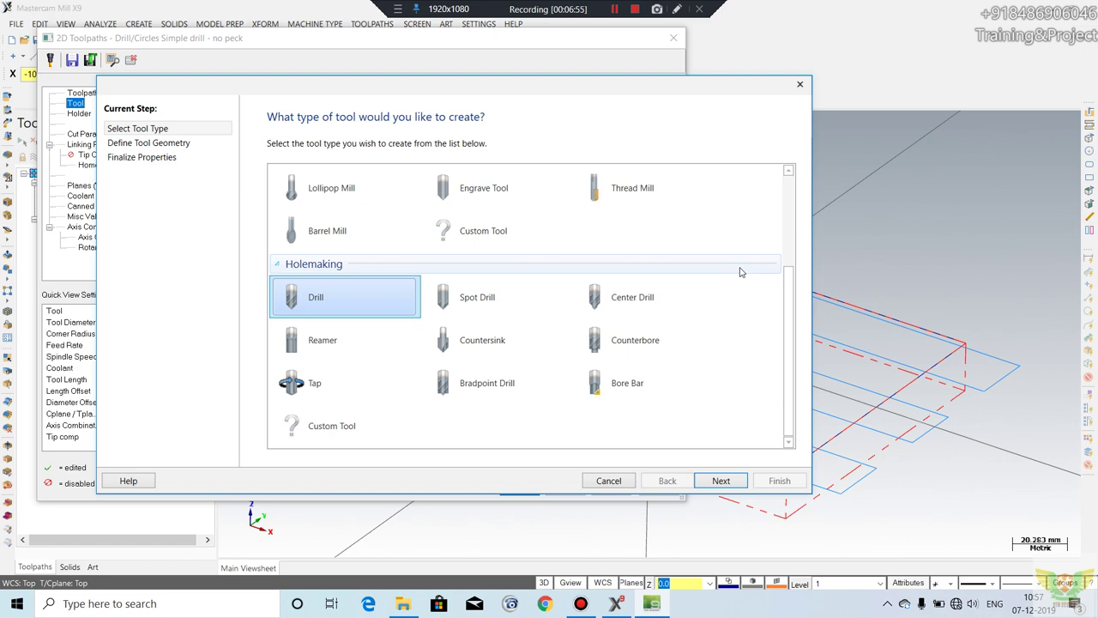
{"action": "left_click", "coordinate": [723, 480]}
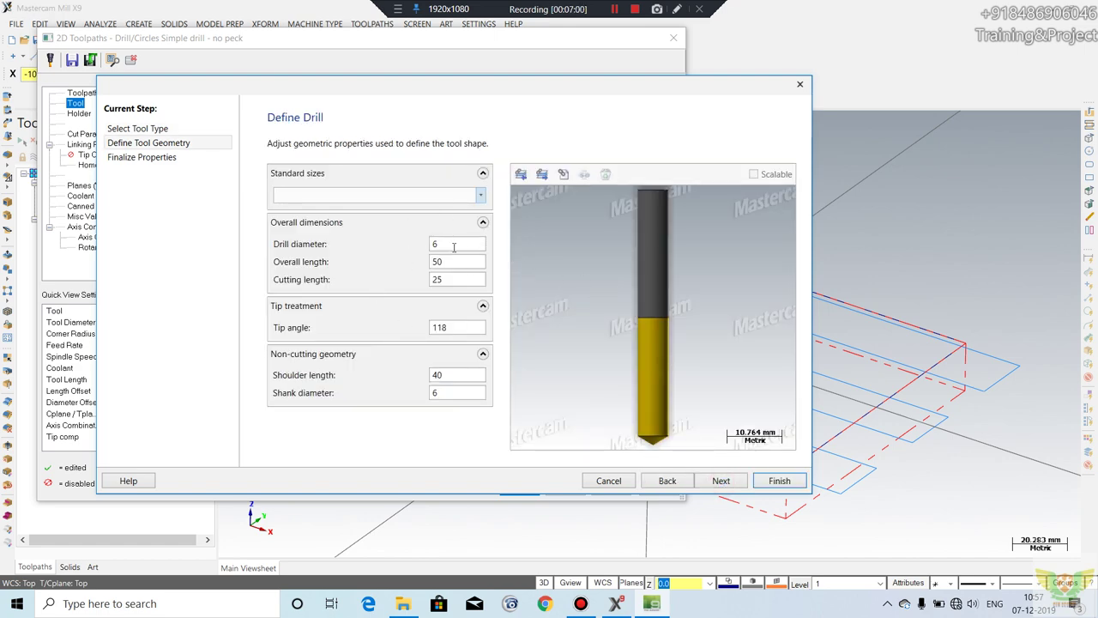
{"action": "double_click", "coordinate": [452, 245]}
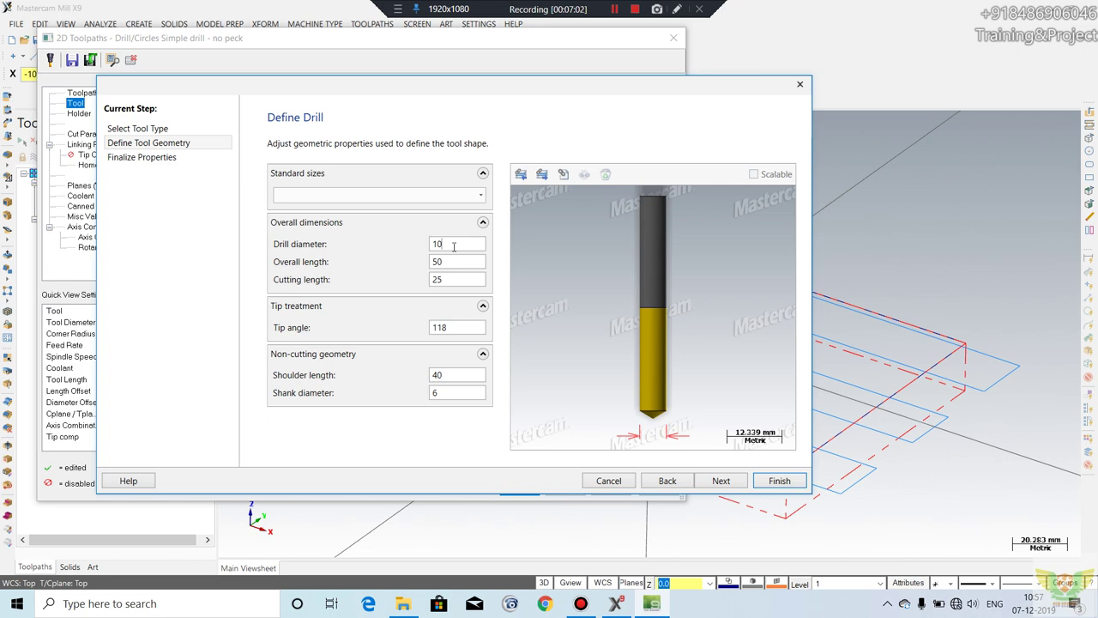
{"action": "key", "text": "Tab"}
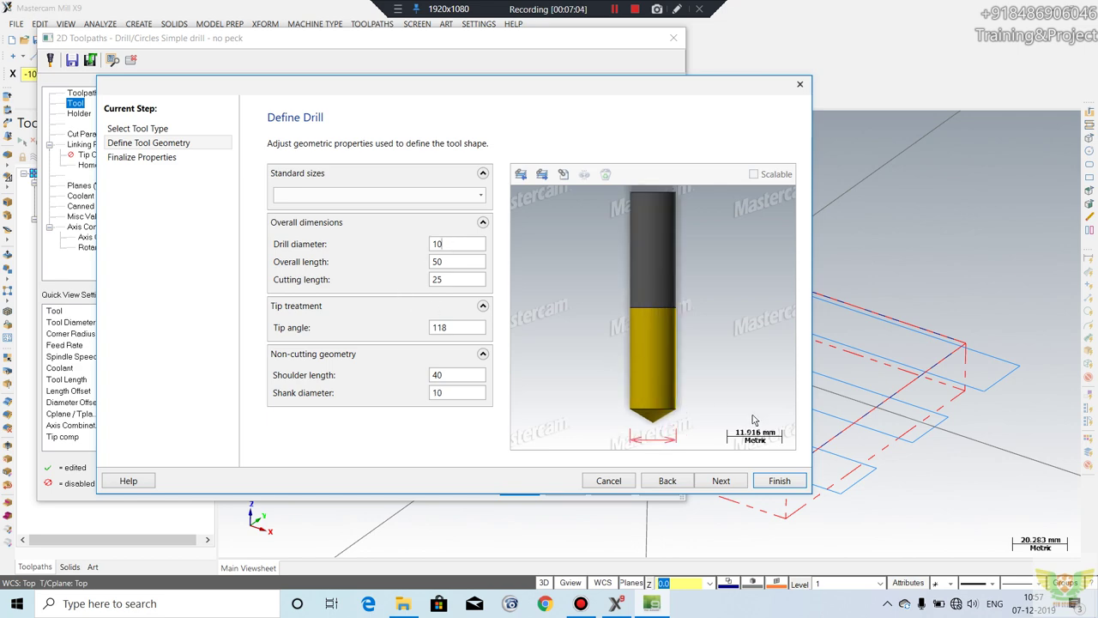
{"action": "left_click", "coordinate": [779, 481]}
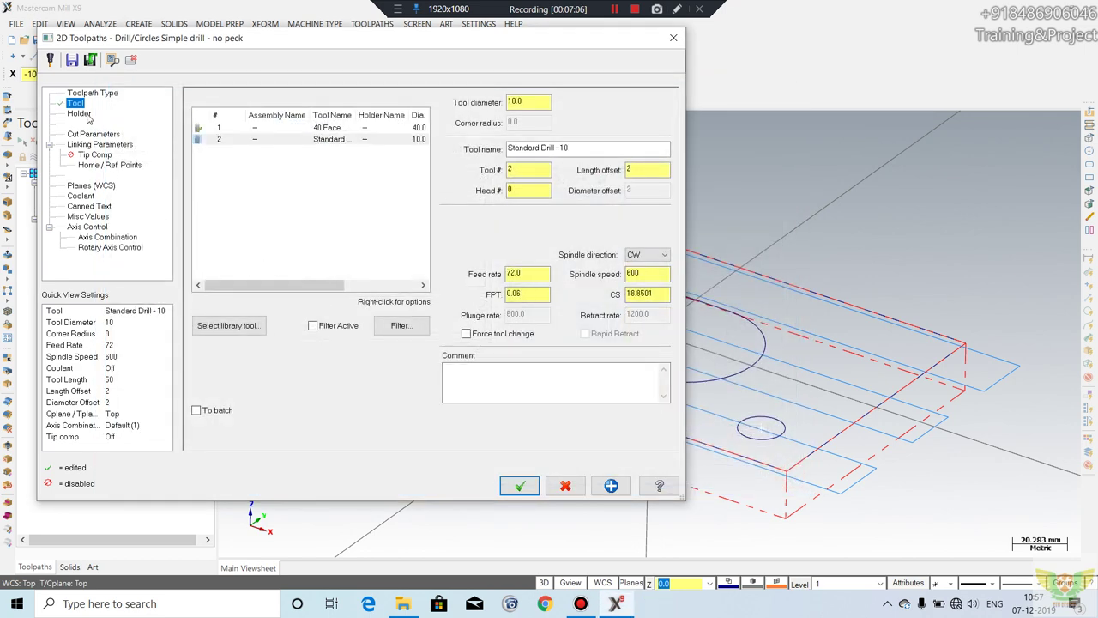
Step: Make the drill's retract and depth Absolute, with a drilling depth of -25
{"action": "left_click", "coordinate": [86, 113]}
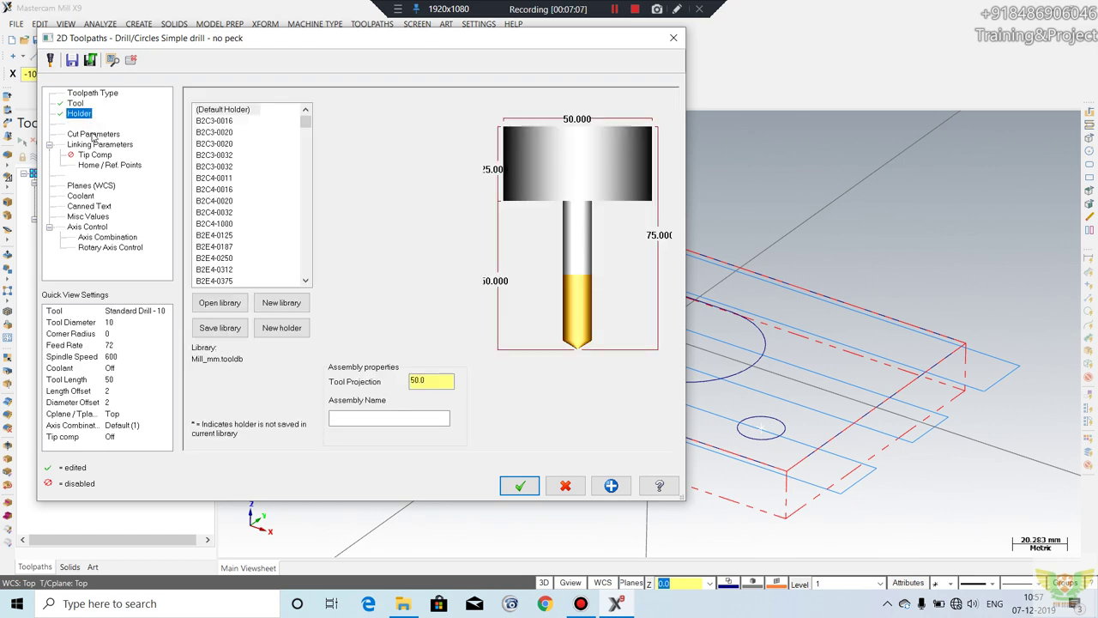
{"action": "left_click", "coordinate": [94, 134]}
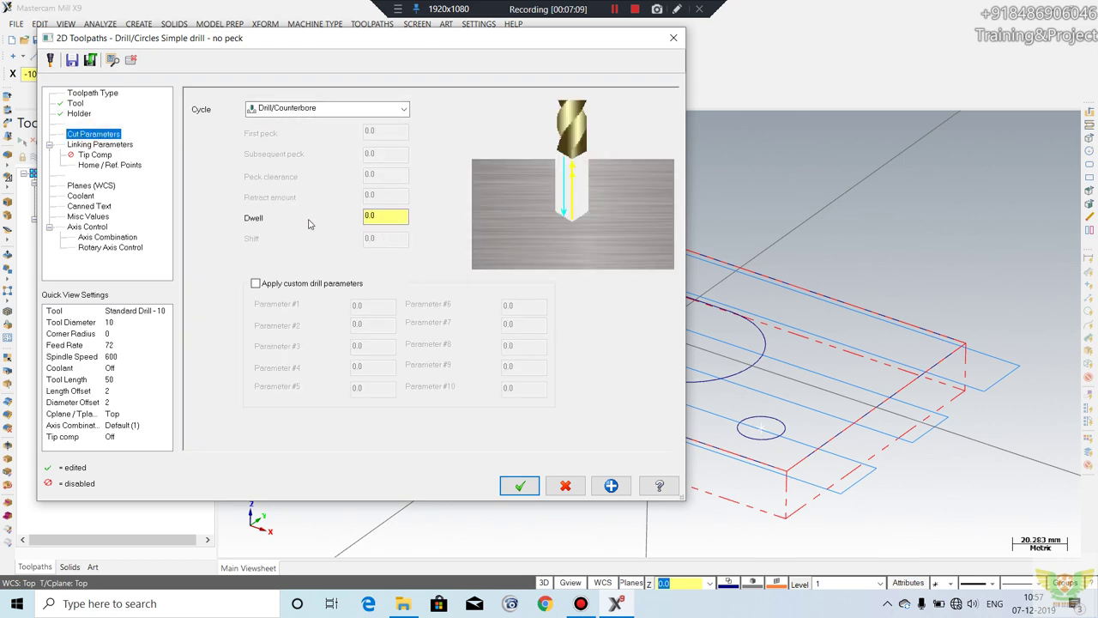
{"action": "left_click", "coordinate": [107, 144]}
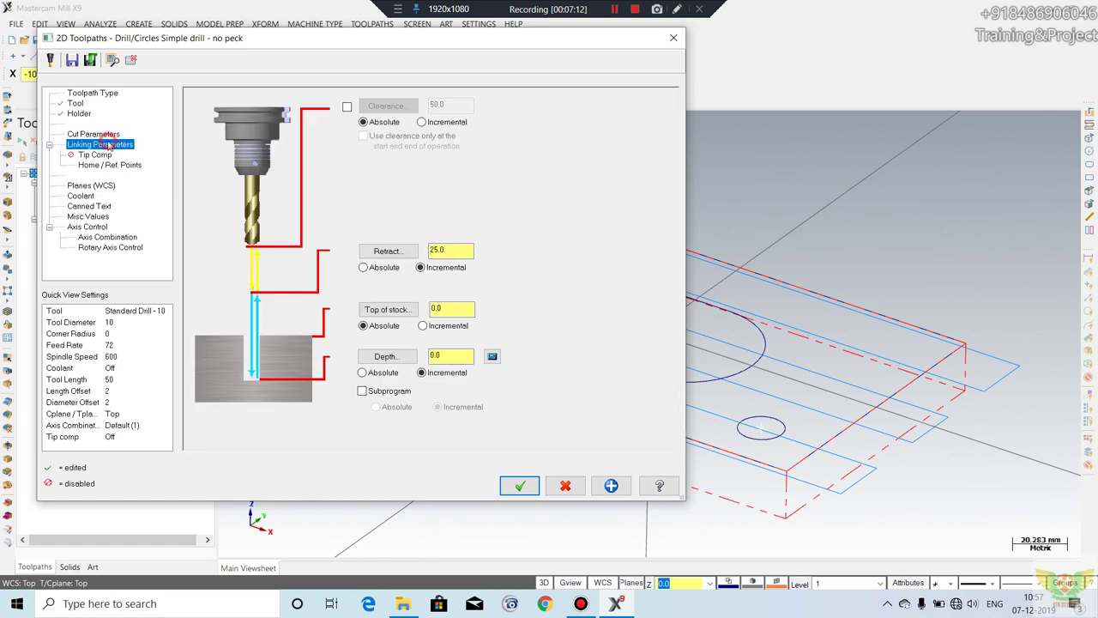
{"action": "left_click", "coordinate": [375, 268]}
{"action": "left_click", "coordinate": [90, 134]}
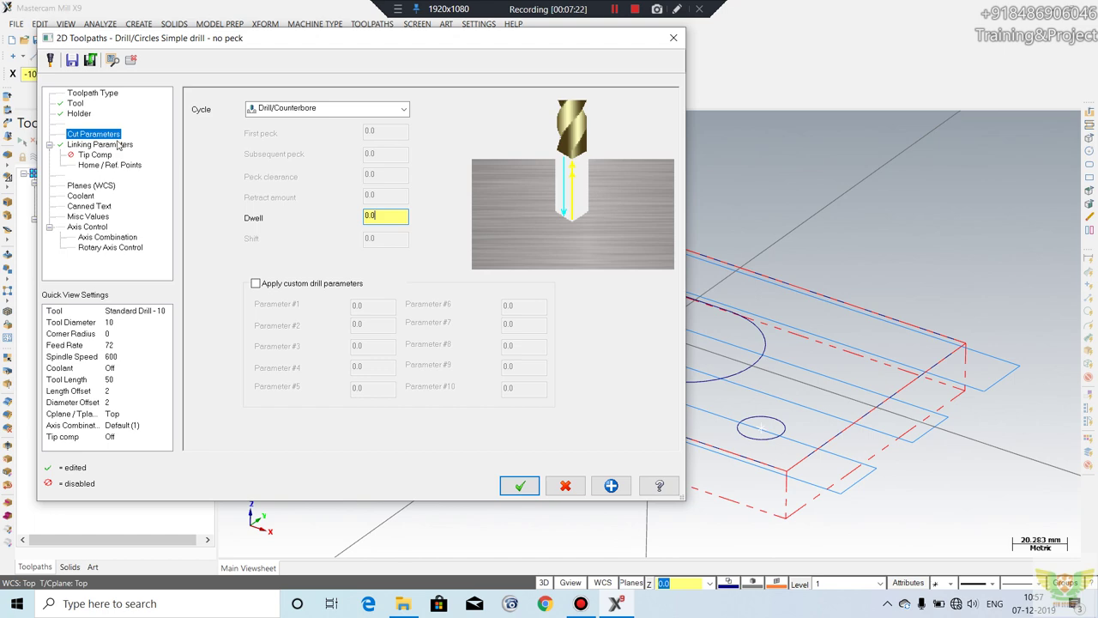
{"action": "left_click", "coordinate": [118, 144]}
{"action": "left_click", "coordinate": [363, 373]}
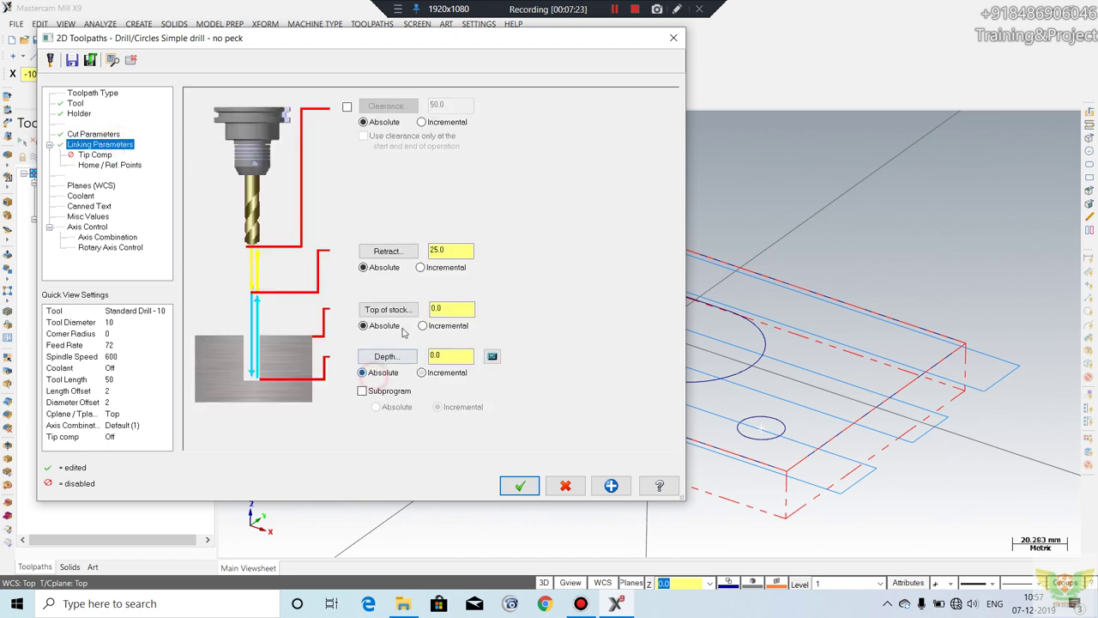
{"action": "left_click", "coordinate": [451, 357]}
{"action": "type", "text": "-25"}
{"action": "key", "text": "Return"}
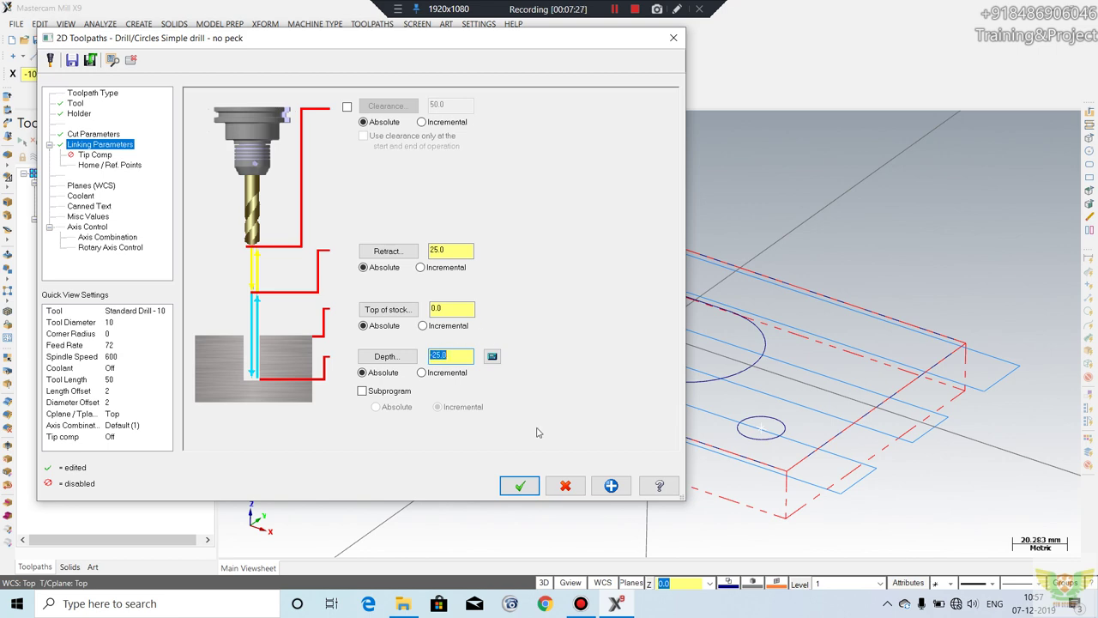
Step: Turn Flood coolant On and accept the drill operation
{"action": "left_click", "coordinate": [103, 164]}
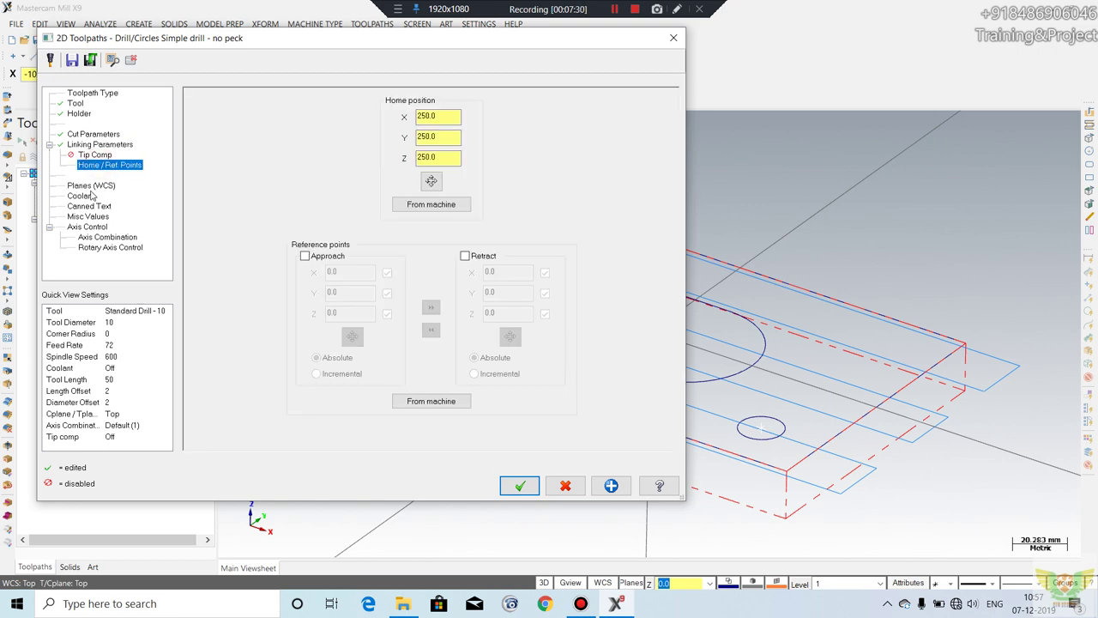
{"action": "left_click", "coordinate": [89, 187]}
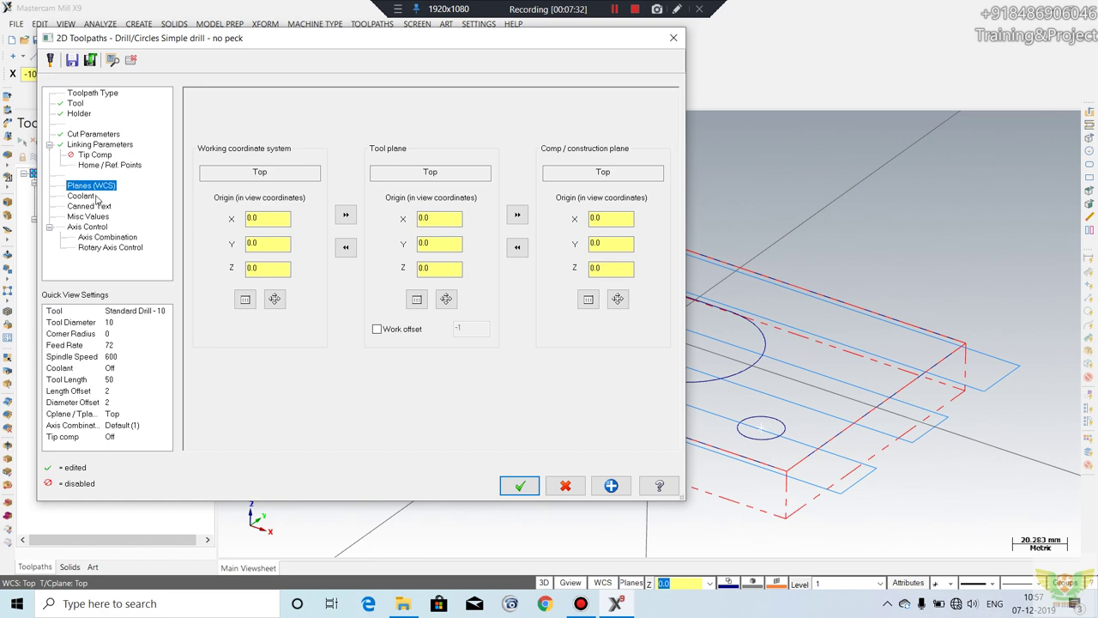
{"action": "left_click", "coordinate": [89, 206]}
{"action": "left_click", "coordinate": [81, 196]}
{"action": "left_click", "coordinate": [446, 174]}
{"action": "left_click", "coordinate": [446, 189]}
{"action": "left_click", "coordinate": [520, 484]}
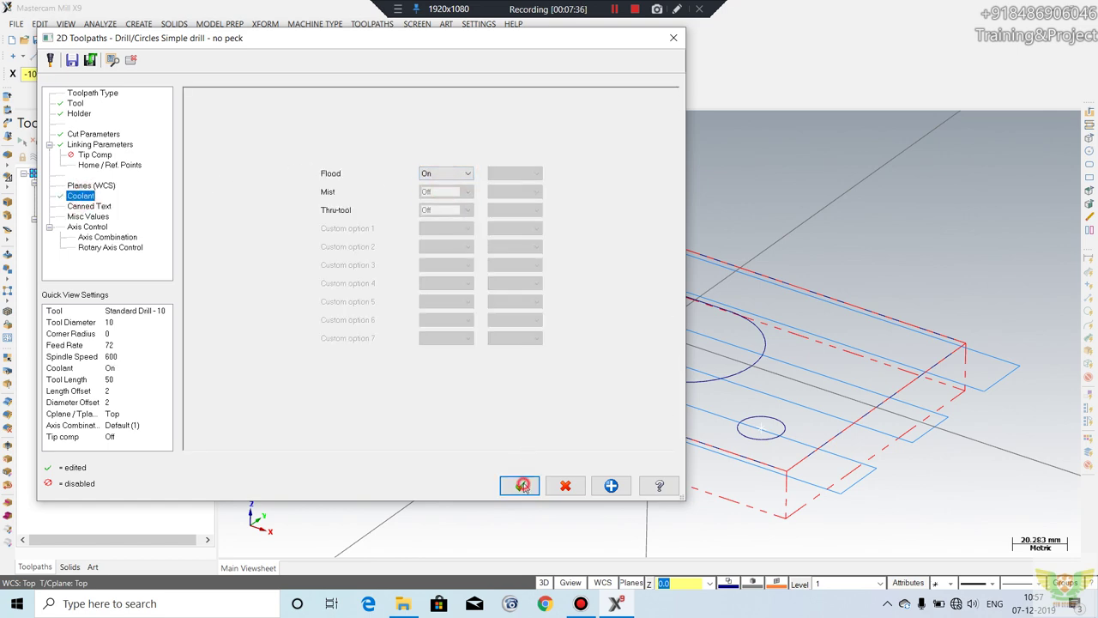
{"action": "middle_click_drag", "start_coordinate": [771, 362], "coordinate": [380, 294]}
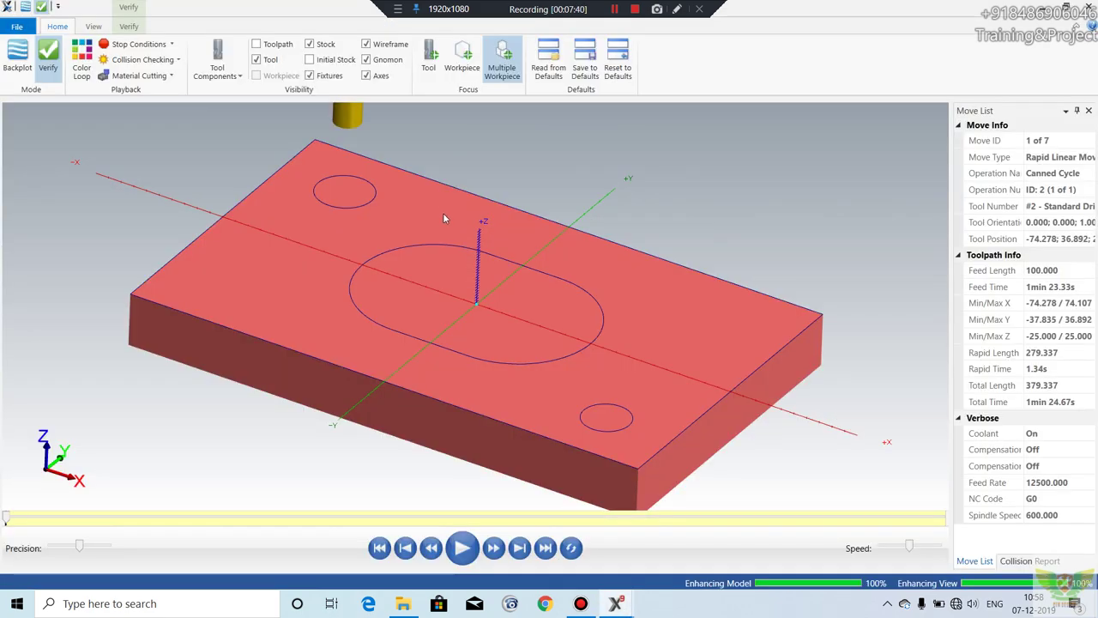
Step: Play the drill simulation, orbit to check both holes, then close the Simulator
{"action": "left_click", "coordinate": [462, 547]}
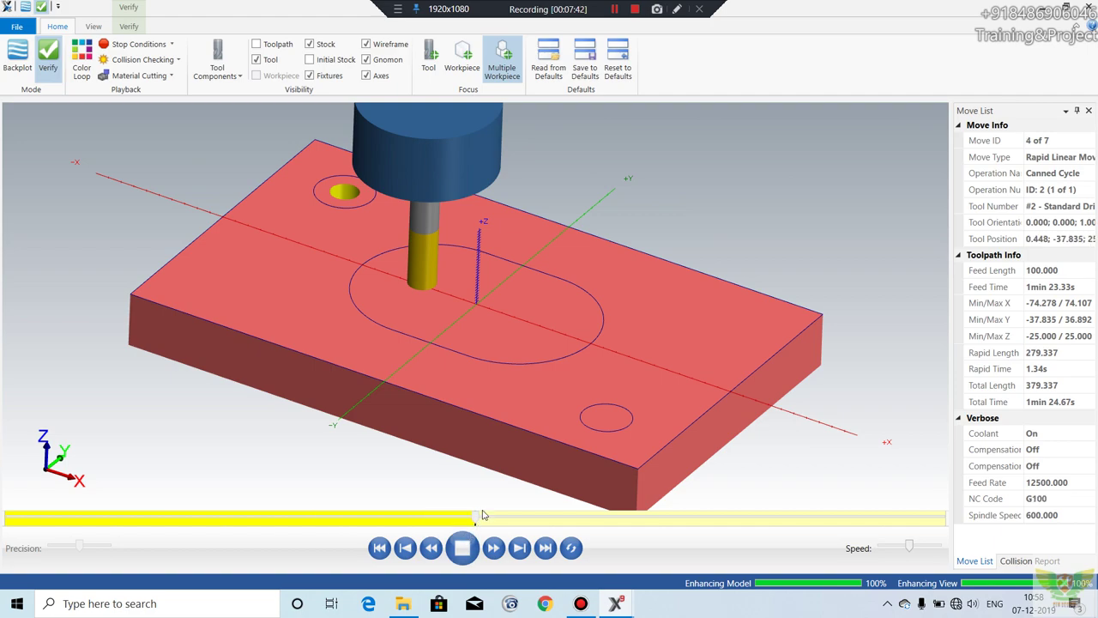
{"action": "mouse_move", "coordinate": [535, 463]}
{"action": "middle_mouse_down"}
{"action": "mouse_move", "coordinate": [496, 262]}
{"action": "mouse_move", "coordinate": [503, 271]}
{"action": "middle_mouse_up"}
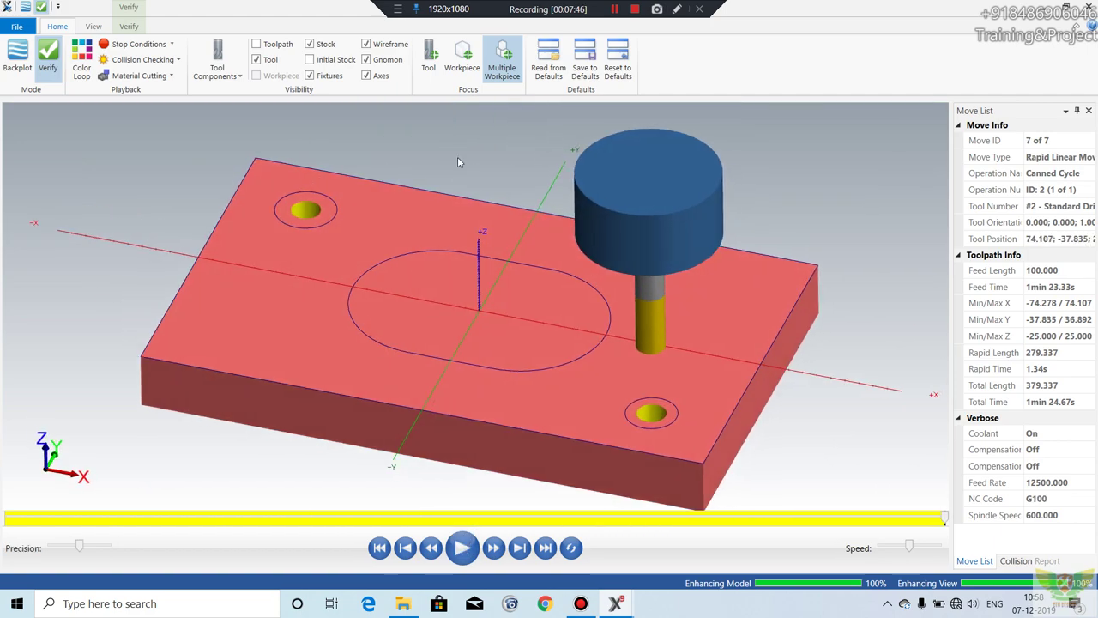
{"action": "left_click", "coordinate": [1089, 7]}
{"action": "mouse_move", "coordinate": [572, 259]}
{"action": "middle_mouse_down"}
{"action": "mouse_move", "coordinate": [544, 225]}
{"action": "mouse_move", "coordinate": [472, 233]}
{"action": "mouse_move", "coordinate": [530, 222]}
{"action": "middle_mouse_up"}
{"action": "scroll", "coordinate": [528, 223], "scroll_direction": "up", "scroll_amount": 1}
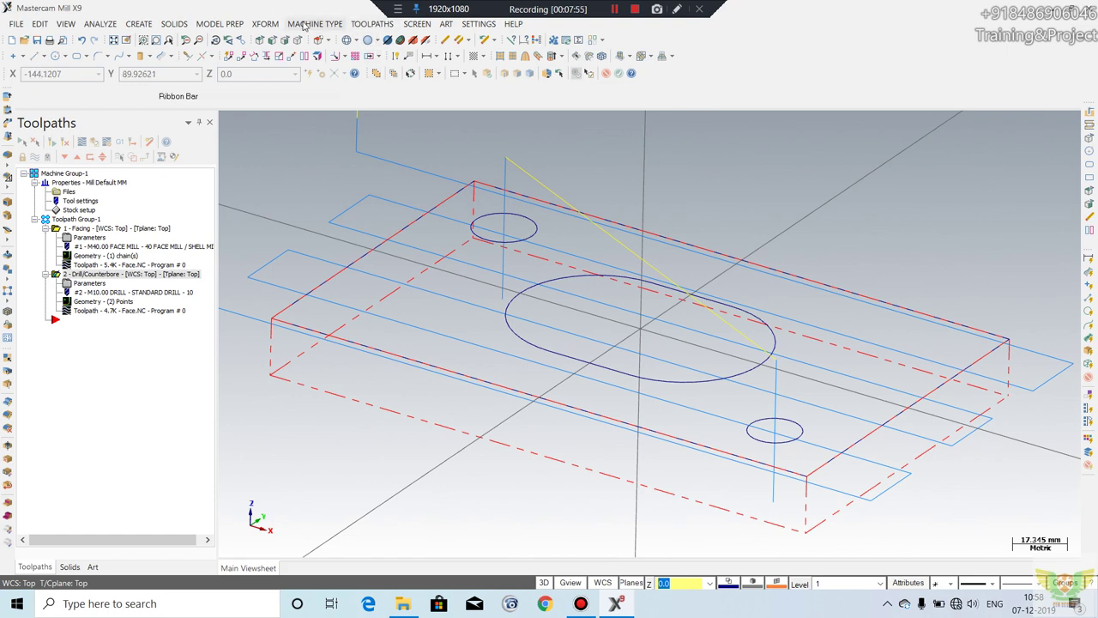
Step: Start a Pocket toolpath chained to the central obround slot outline
{"action": "left_click", "coordinate": [372, 24]}
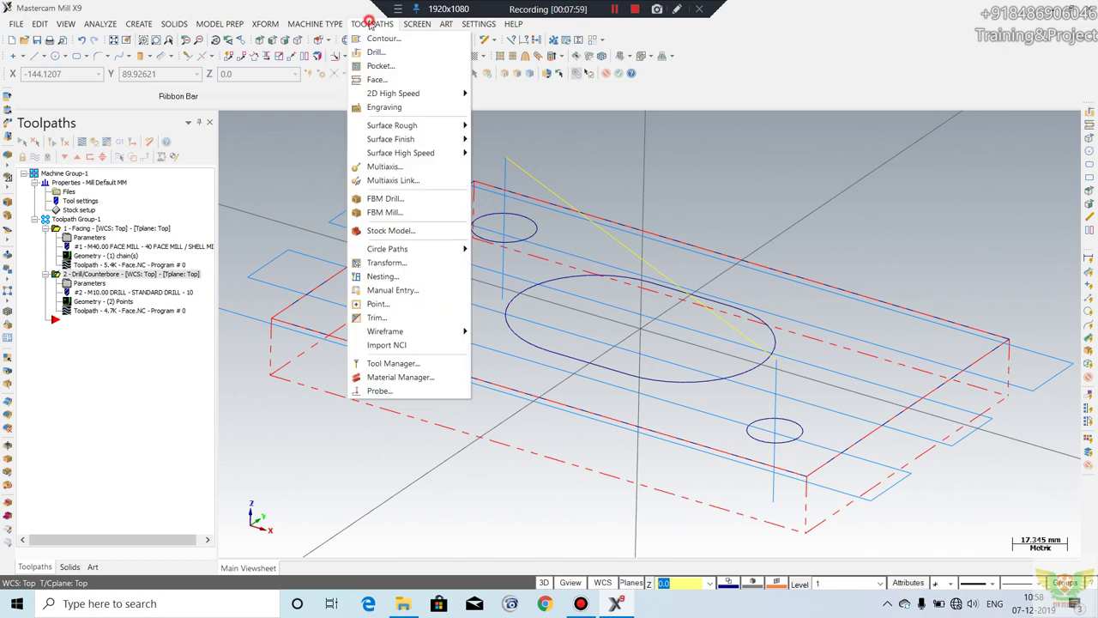
{"action": "left_click", "coordinate": [405, 67]}
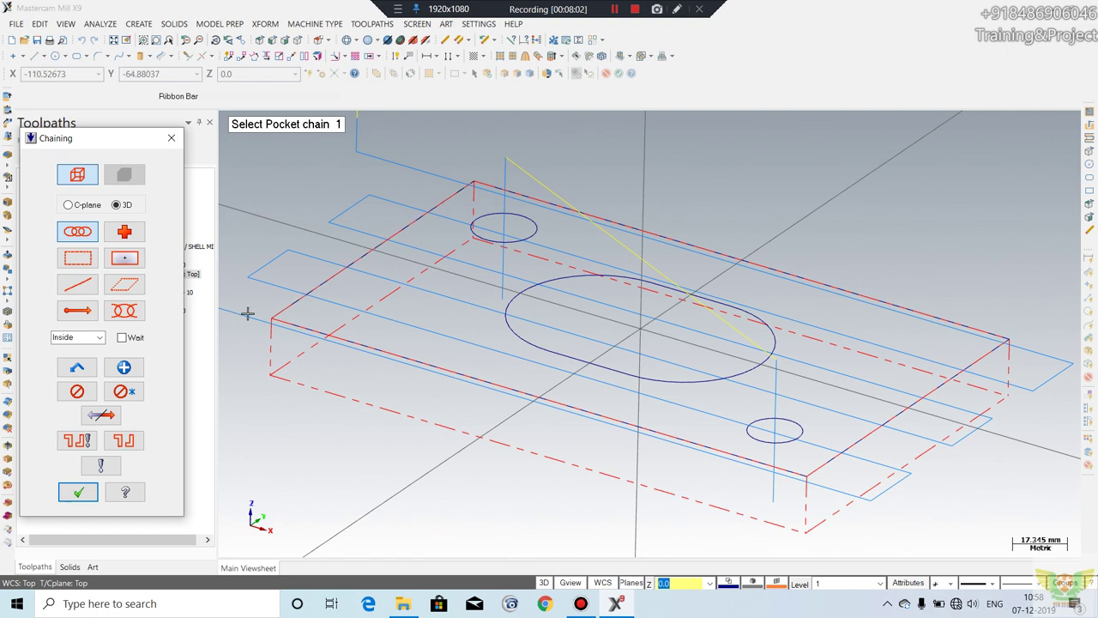
{"action": "left_click", "coordinate": [639, 280]}
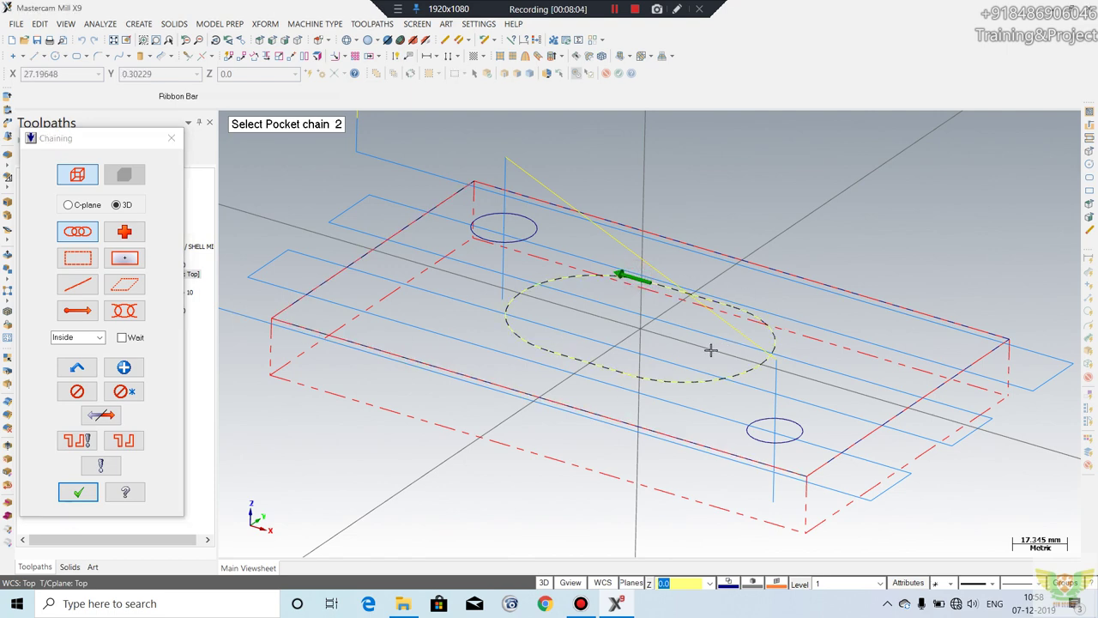
{"action": "left_click", "coordinate": [79, 491]}
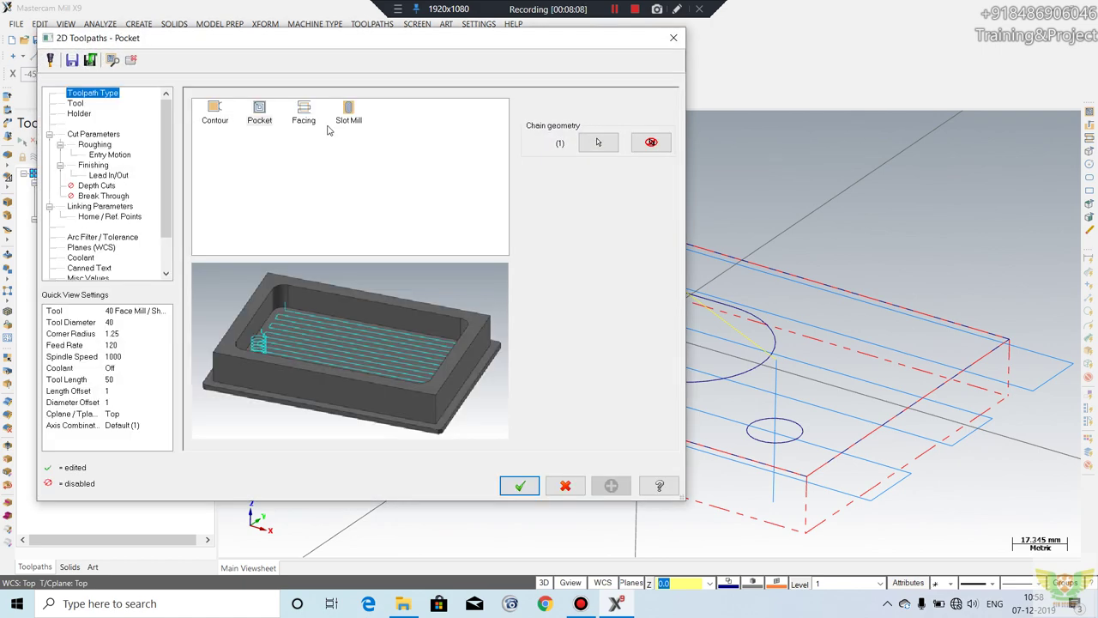
Step: Create a new 10 mm flat End Mill as tool #3 for the pocket
{"action": "left_click", "coordinate": [77, 104]}
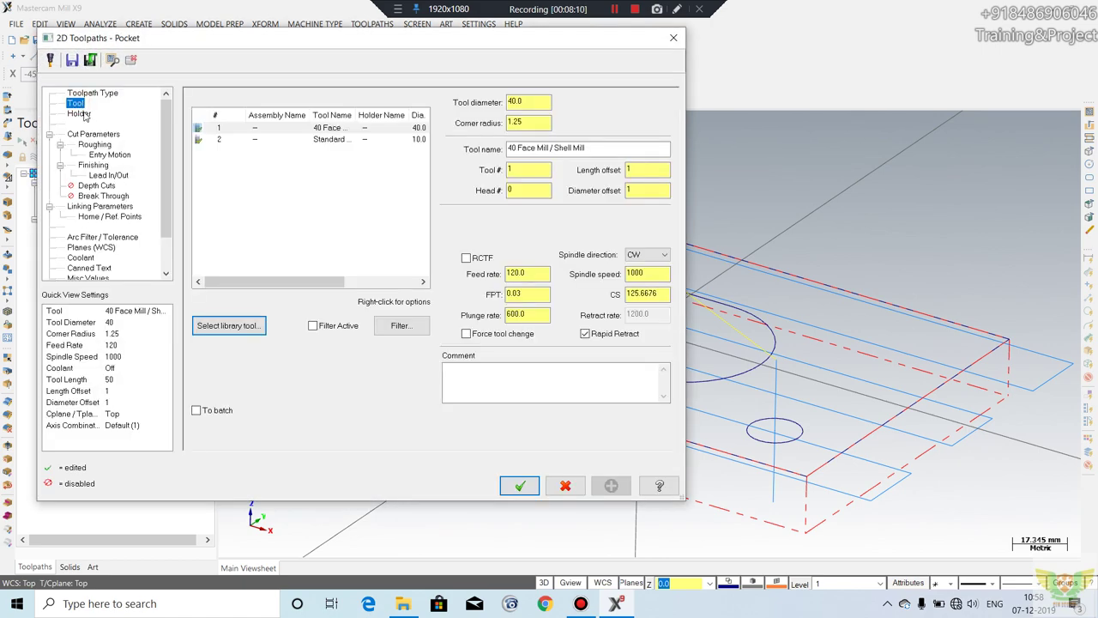
{"action": "left_click", "coordinate": [81, 94]}
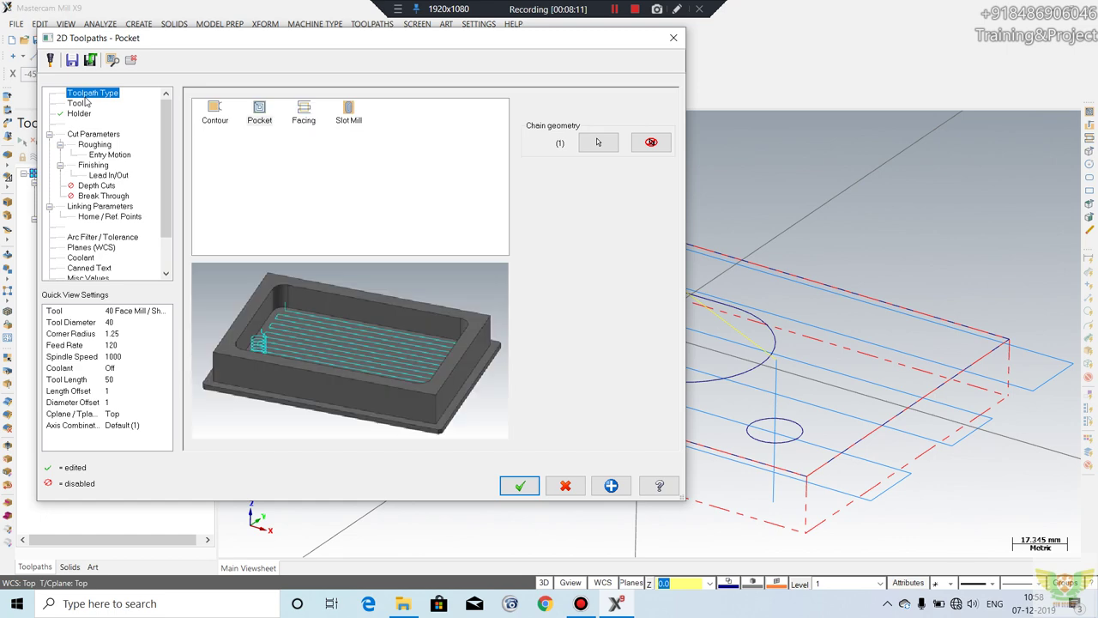
{"action": "left_click", "coordinate": [79, 103]}
{"action": "right_click", "coordinate": [255, 162]}
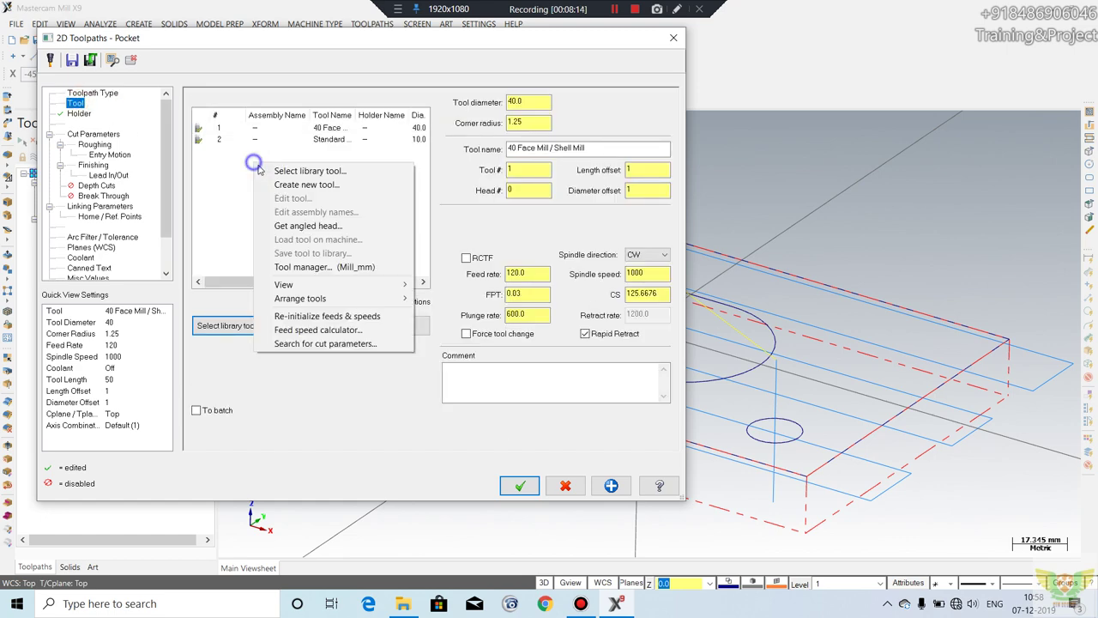
{"action": "left_click", "coordinate": [313, 190]}
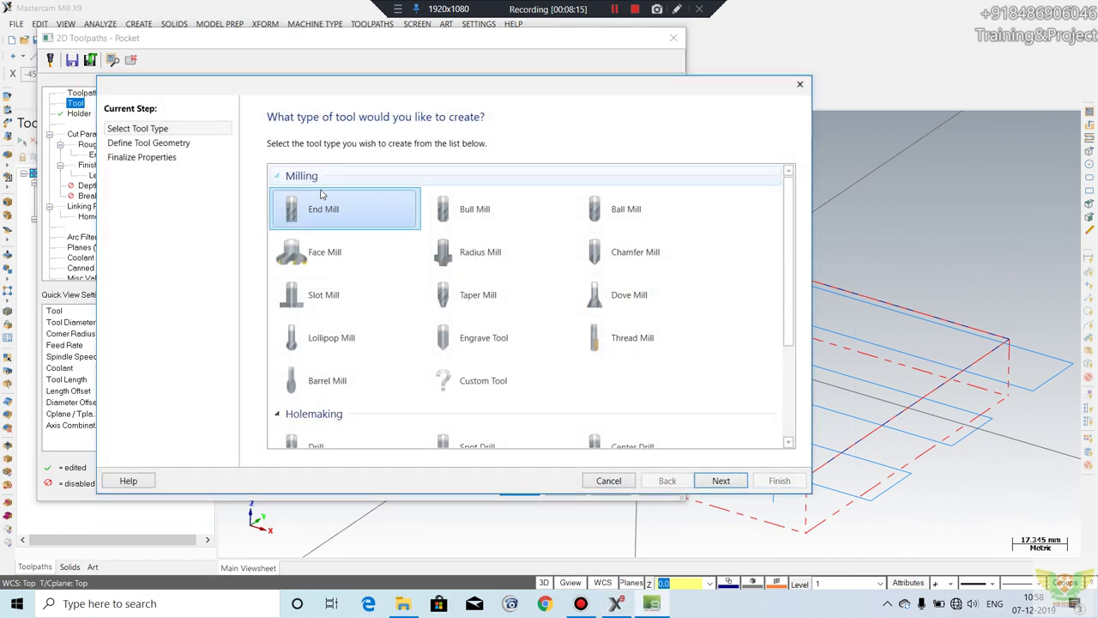
{"action": "left_click", "coordinate": [740, 487]}
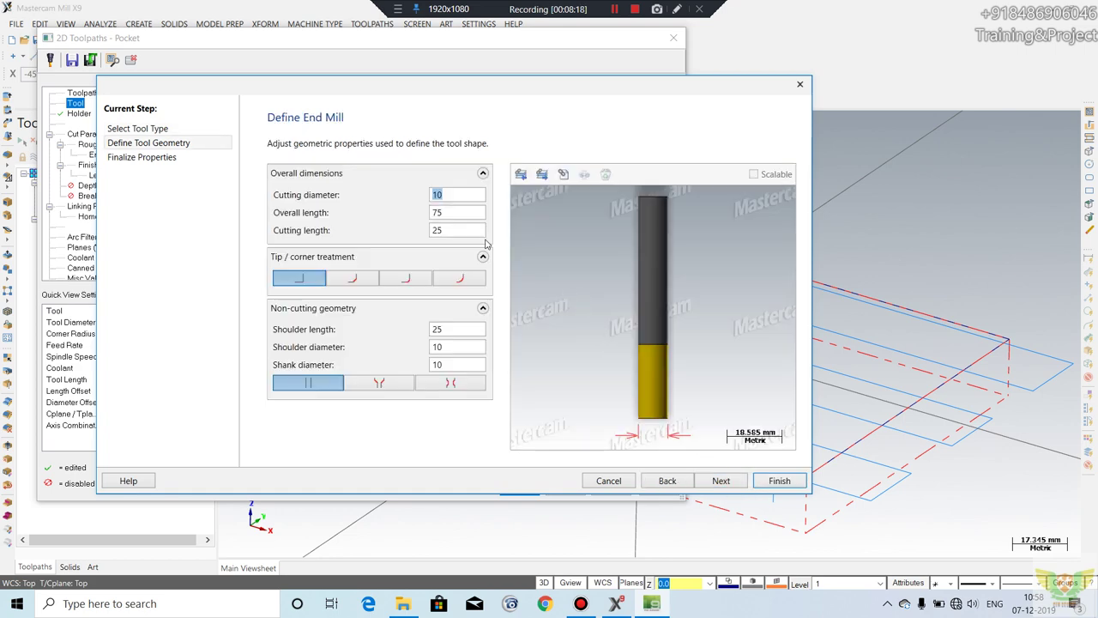
{"action": "left_click", "coordinate": [777, 482]}
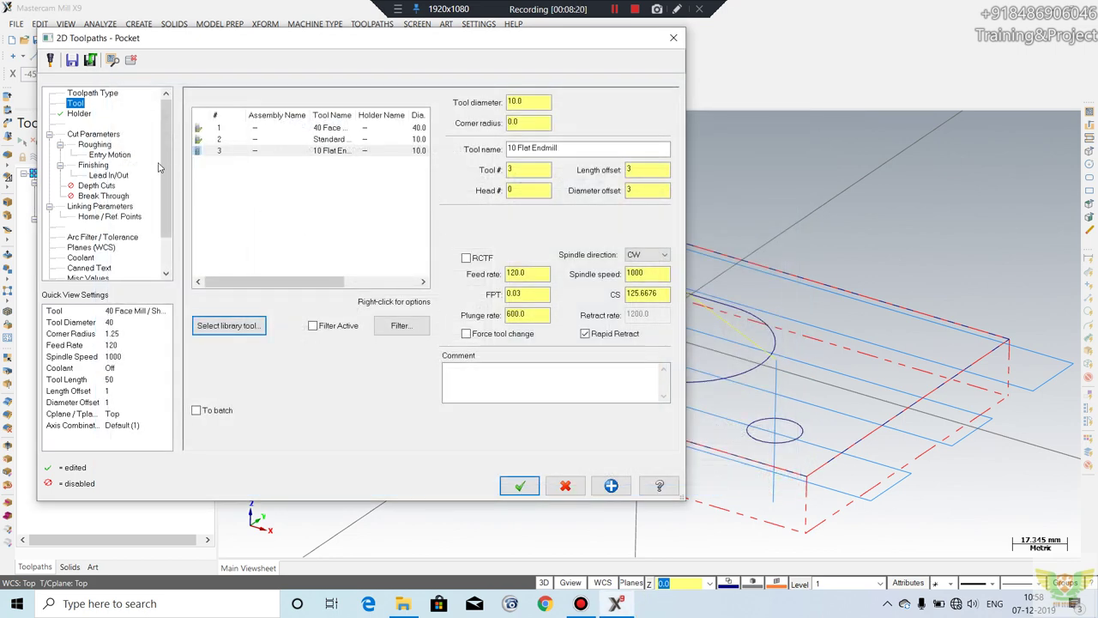
{"action": "left_click", "coordinate": [94, 134]}
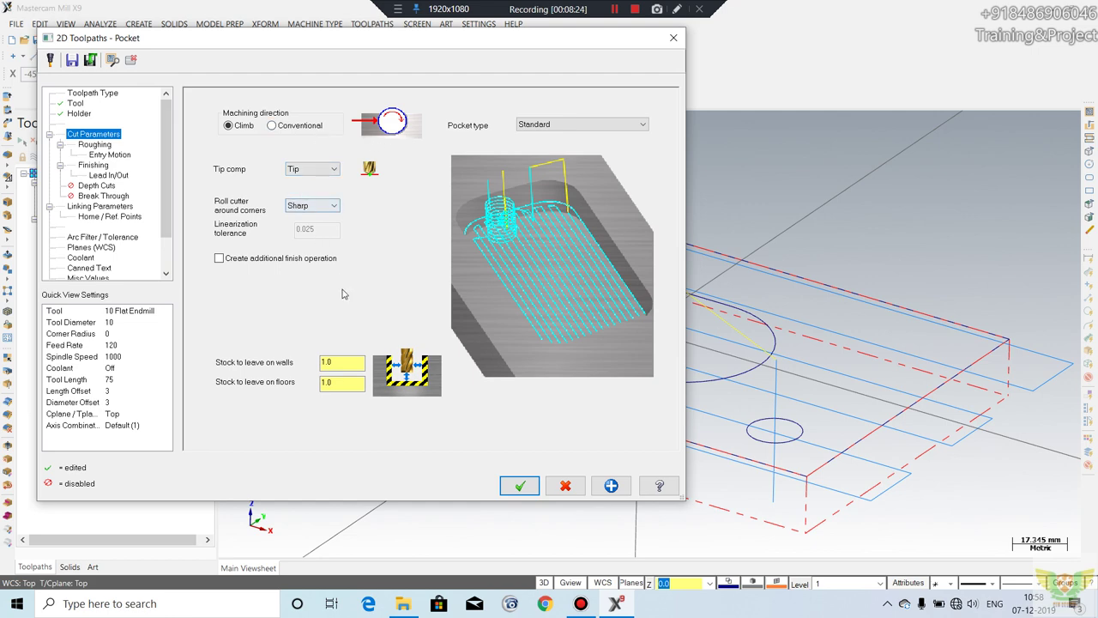
Step: Set stock to leave at 0.2 on walls and 0.2 on floors
{"action": "double_click", "coordinate": [360, 360]}
{"action": "type", "text": "0.2"}
{"action": "double_click", "coordinate": [332, 383]}
{"action": "type", "text": "0"}
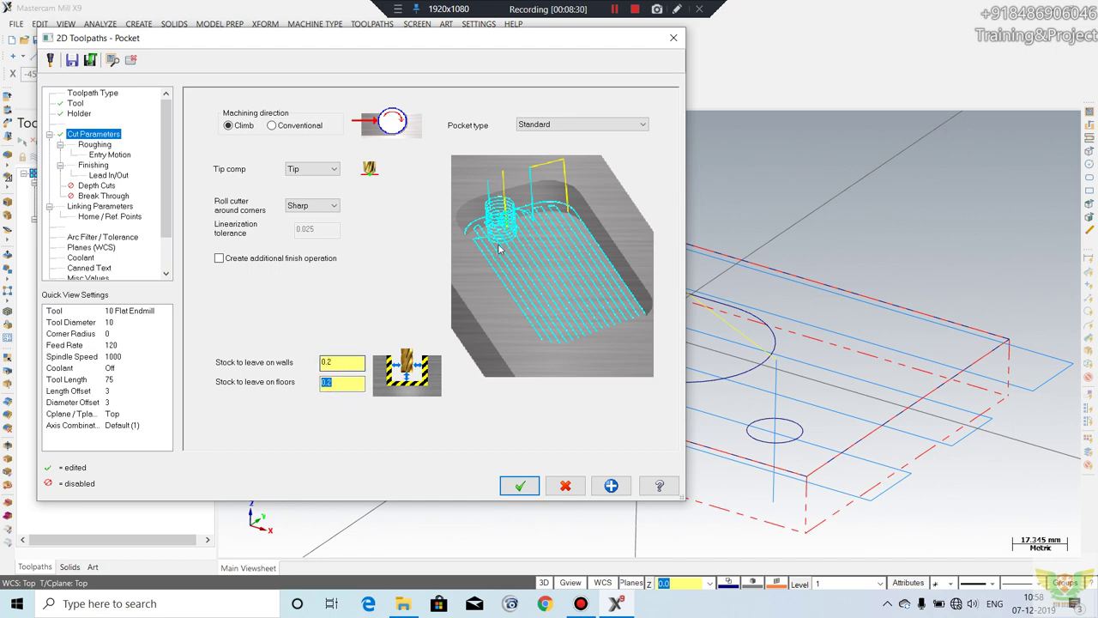
Step: Set the roughing stepover distance to 1 and keep Helix as the entry motion
{"action": "left_click", "coordinate": [89, 146]}
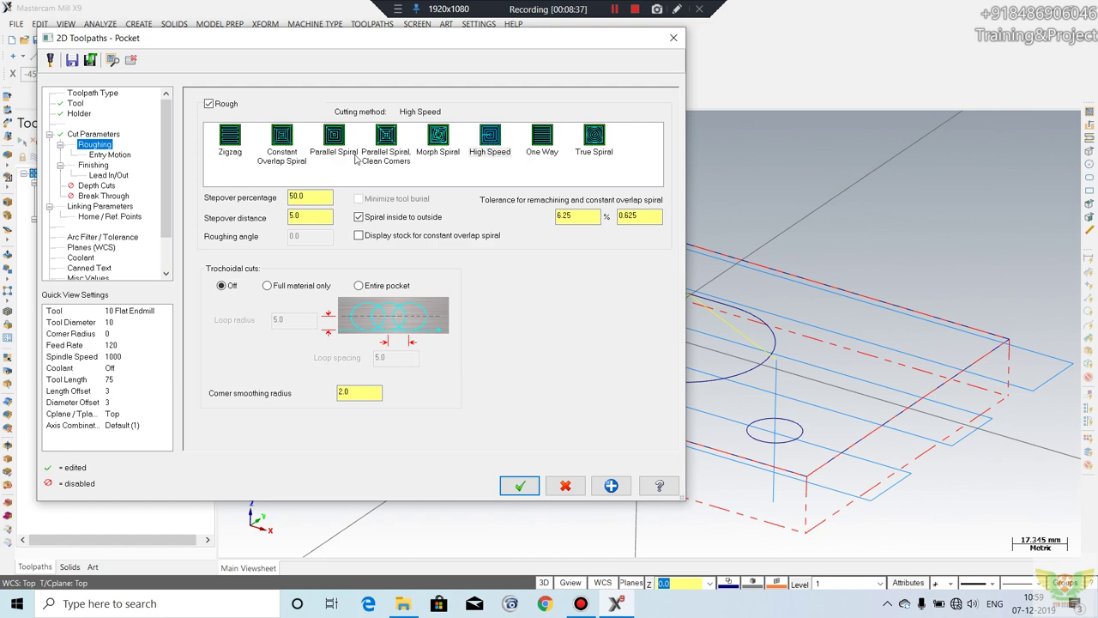
{"action": "left_click", "coordinate": [312, 217]}
{"action": "double_click", "coordinate": [318, 217]}
{"action": "type", "text": "1"}
{"action": "left_click", "coordinate": [109, 155]}
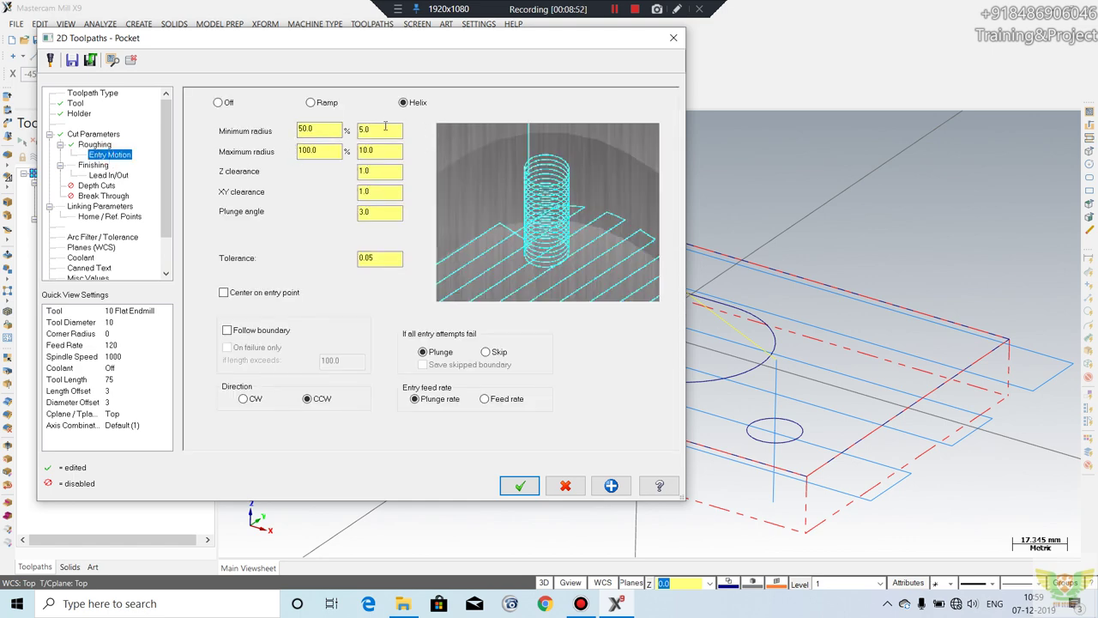
{"action": "left_click", "coordinate": [329, 103]}
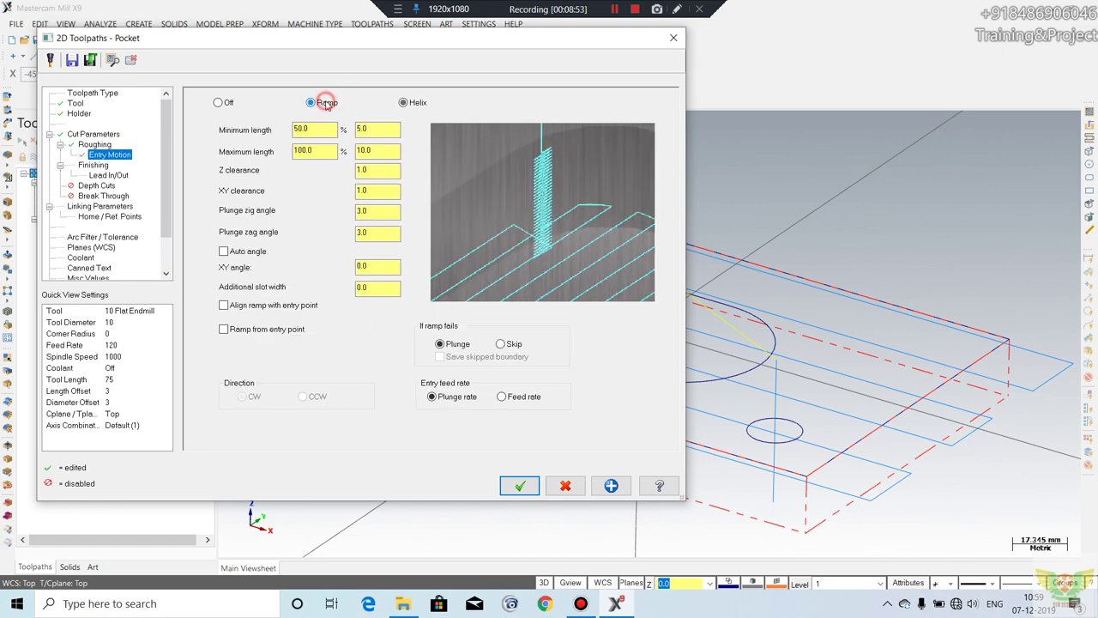
{"action": "left_click", "coordinate": [403, 102]}
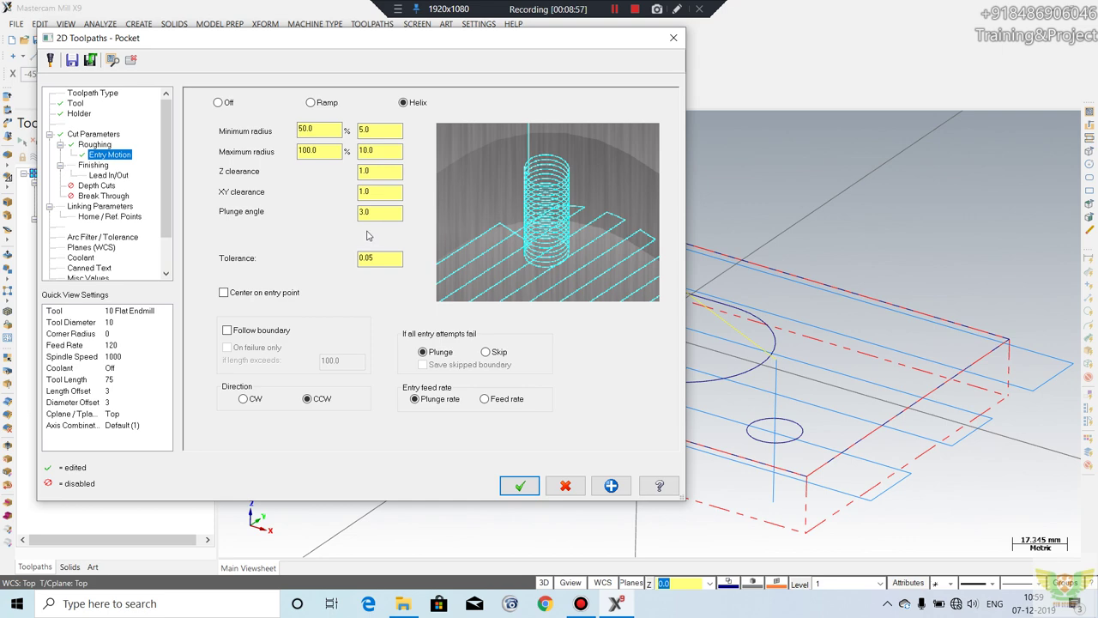
{"action": "left_click", "coordinate": [100, 167]}
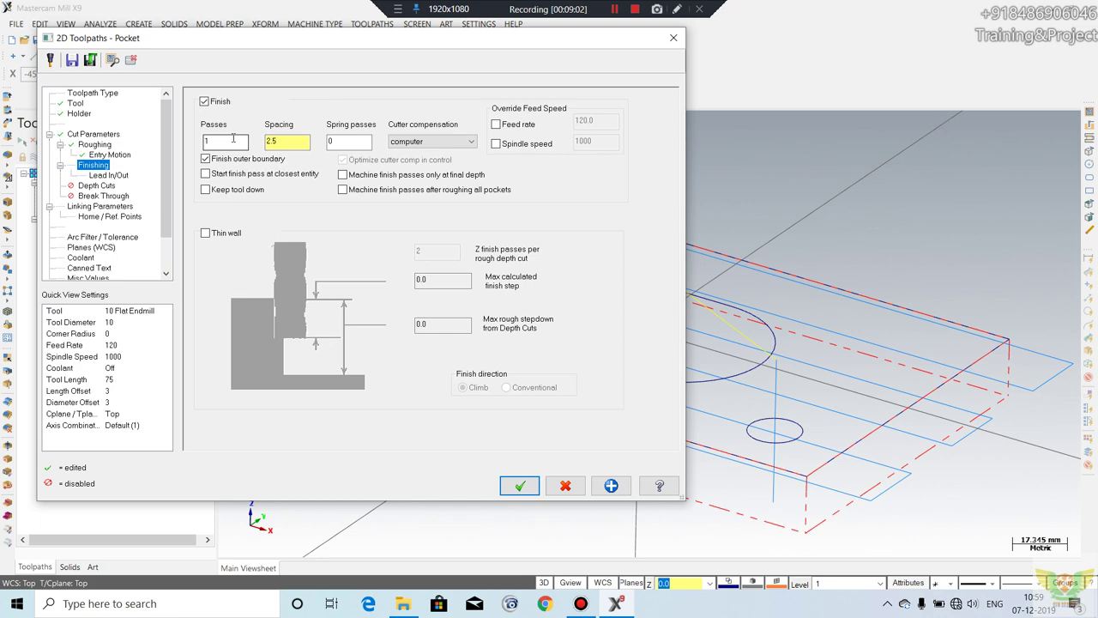
Step: Set retract, feed plane and depth to Absolute, depth -10, and generate the pocket toolpath
{"action": "double_click", "coordinate": [286, 140]}
{"action": "left_click", "coordinate": [110, 177]}
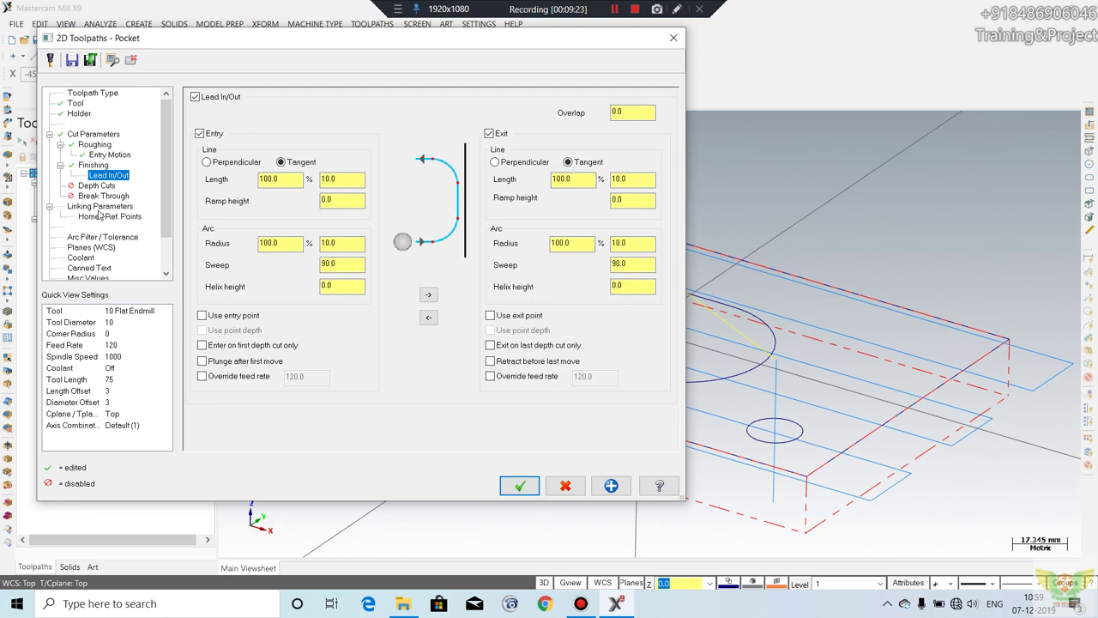
{"action": "left_click", "coordinate": [100, 206]}
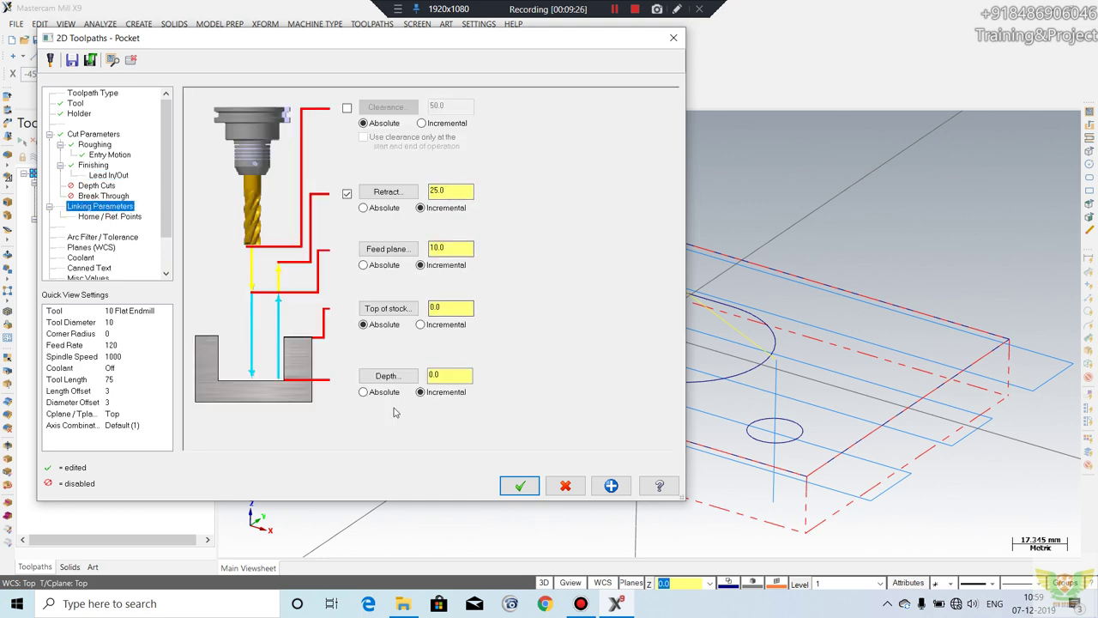
{"action": "left_click", "coordinate": [383, 396]}
{"action": "left_click", "coordinate": [383, 268]}
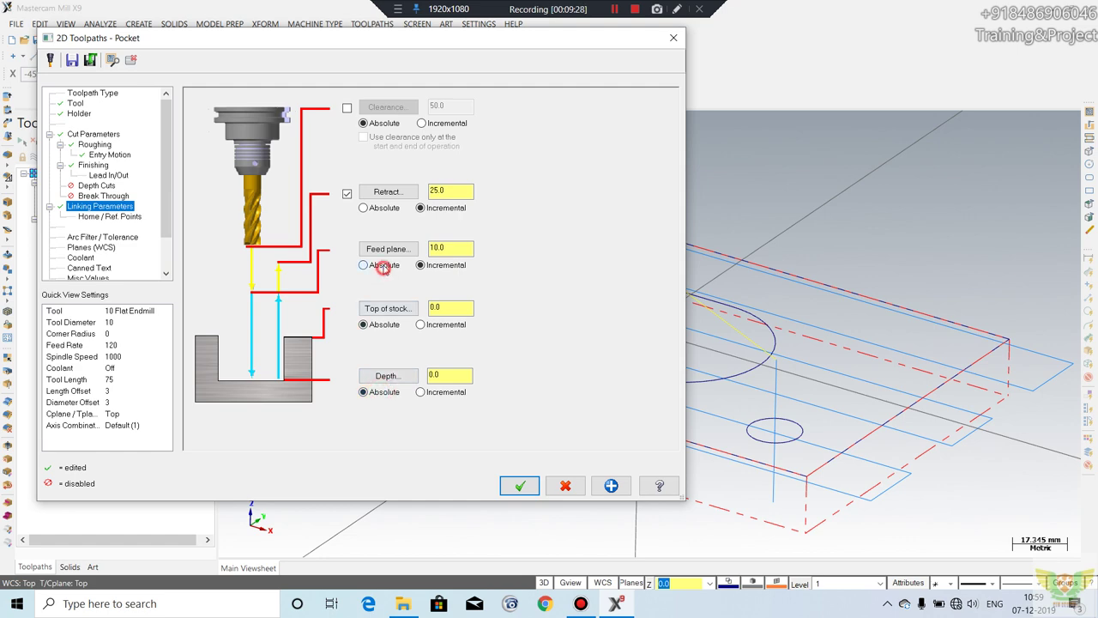
{"action": "left_click", "coordinate": [375, 213]}
{"action": "double_click", "coordinate": [448, 375]}
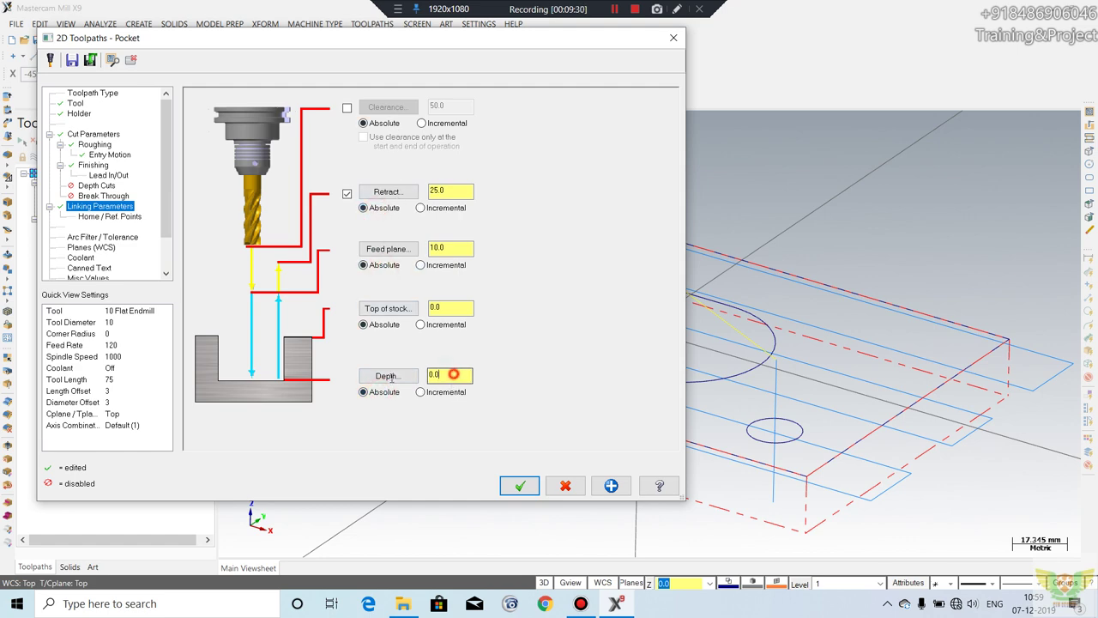
{"action": "type", "text": "-10"}
{"action": "left_click", "coordinate": [517, 486]}
{"action": "mouse_move", "coordinate": [661, 301]}
{"action": "middle_mouse_down"}
{"action": "mouse_move", "coordinate": [587, 389]}
{"action": "mouse_move", "coordinate": [589, 208]}
{"action": "mouse_move", "coordinate": [592, 280]}
{"action": "middle_mouse_up"}
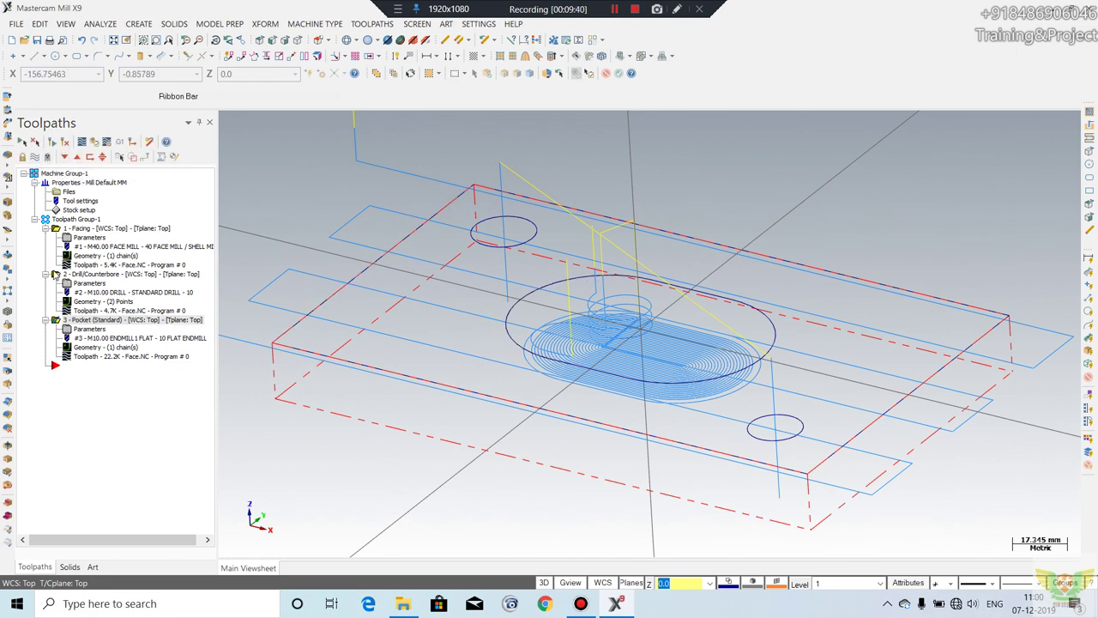
Step: Select all three operations and regenerate them
{"action": "left_click", "coordinate": [24, 144]}
{"action": "left_click", "coordinate": [24, 142]}
{"action": "left_click", "coordinate": [57, 147]}
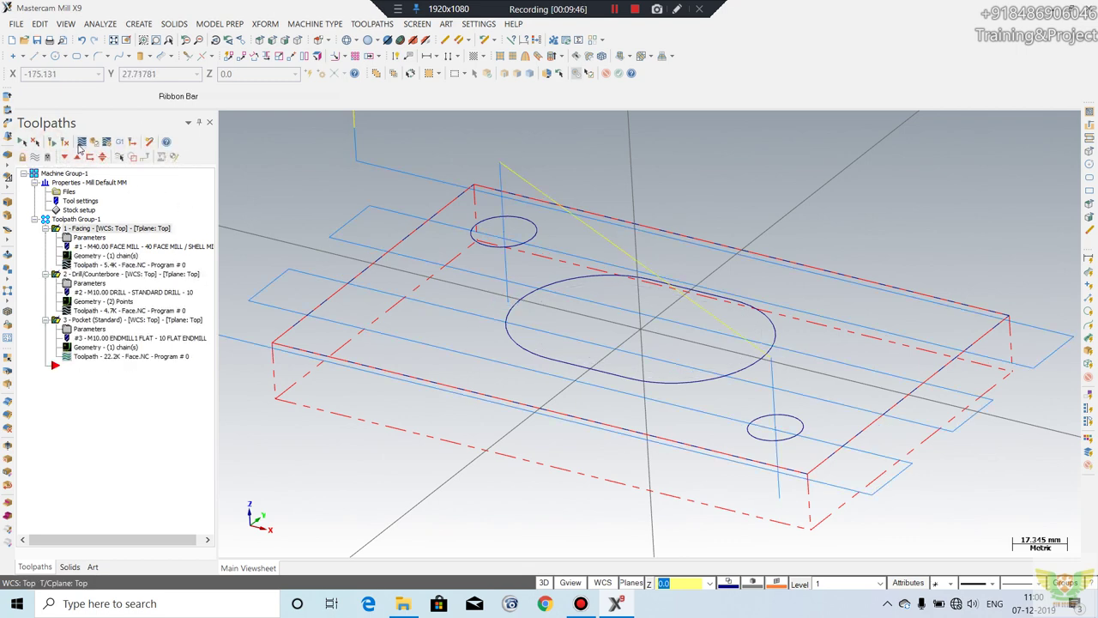
Step: Play the backplot of the facing, drilling and pocket toolpaths, then close it
{"action": "left_click", "coordinate": [81, 143]}
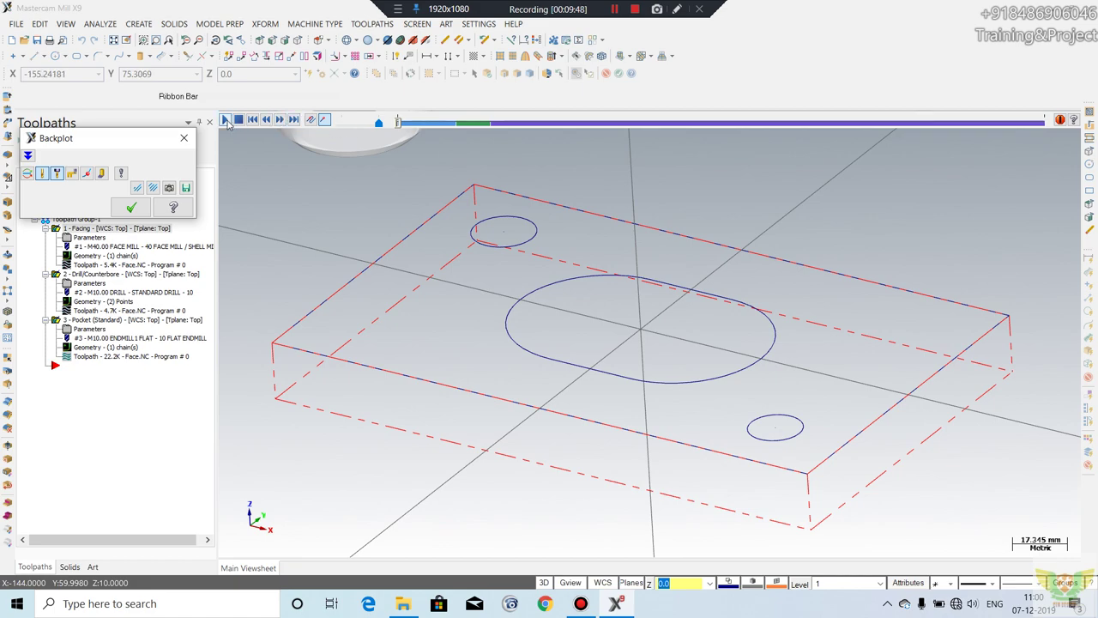
{"action": "left_click", "coordinate": [224, 119]}
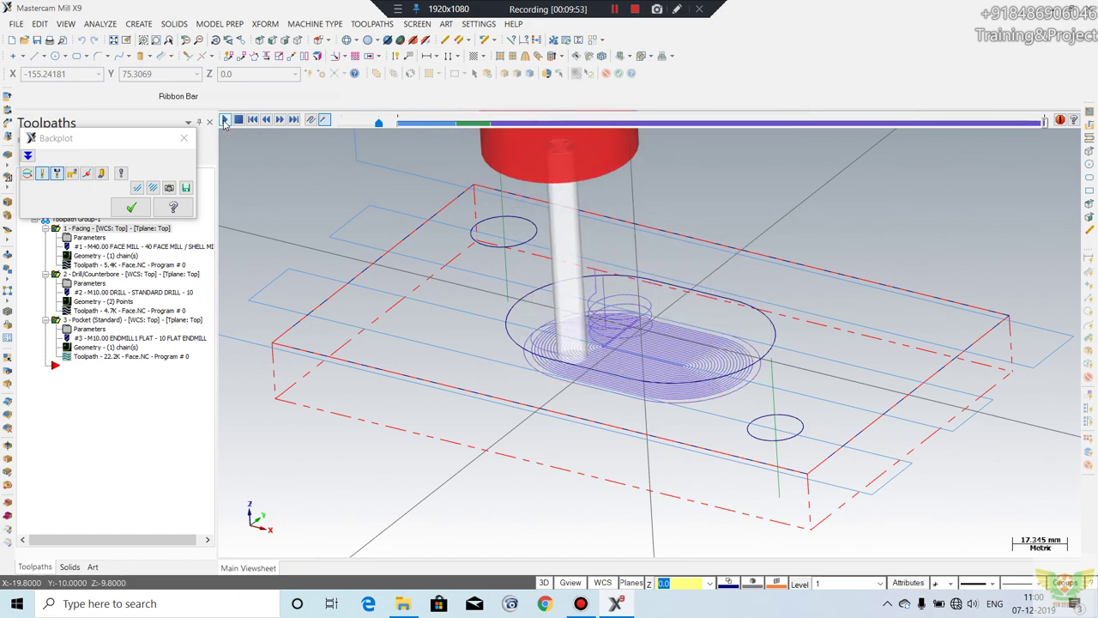
{"action": "left_click", "coordinate": [131, 207]}
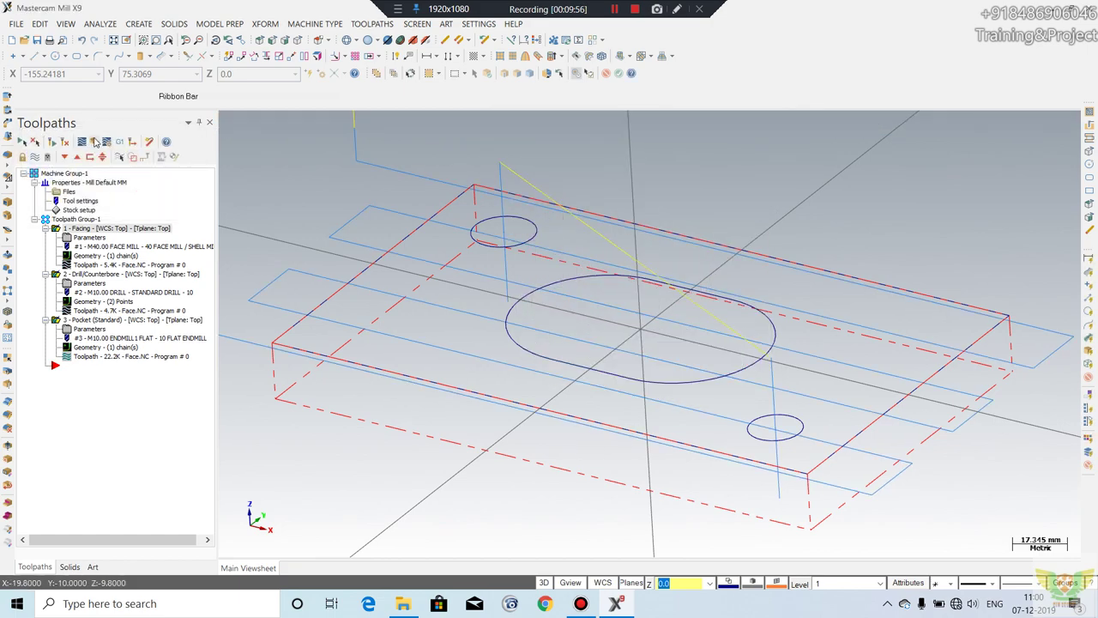
{"action": "left_click", "coordinate": [95, 142]}
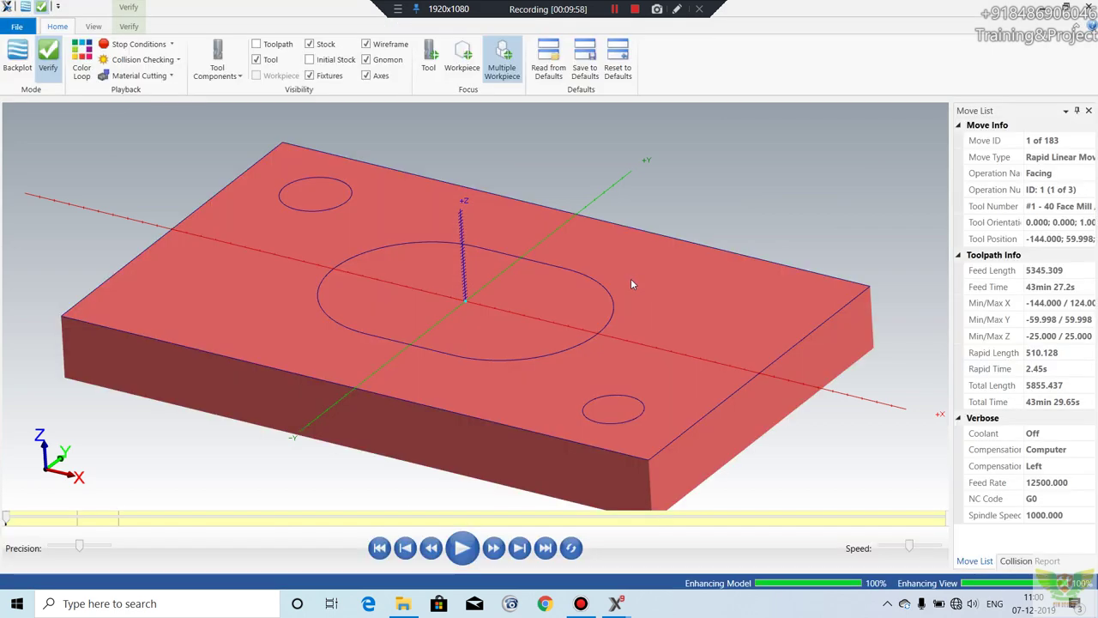
Step: Run the material-removal simulation of all three operations, inspect the cut plate from several angles, then close it
{"action": "left_click", "coordinate": [461, 549]}
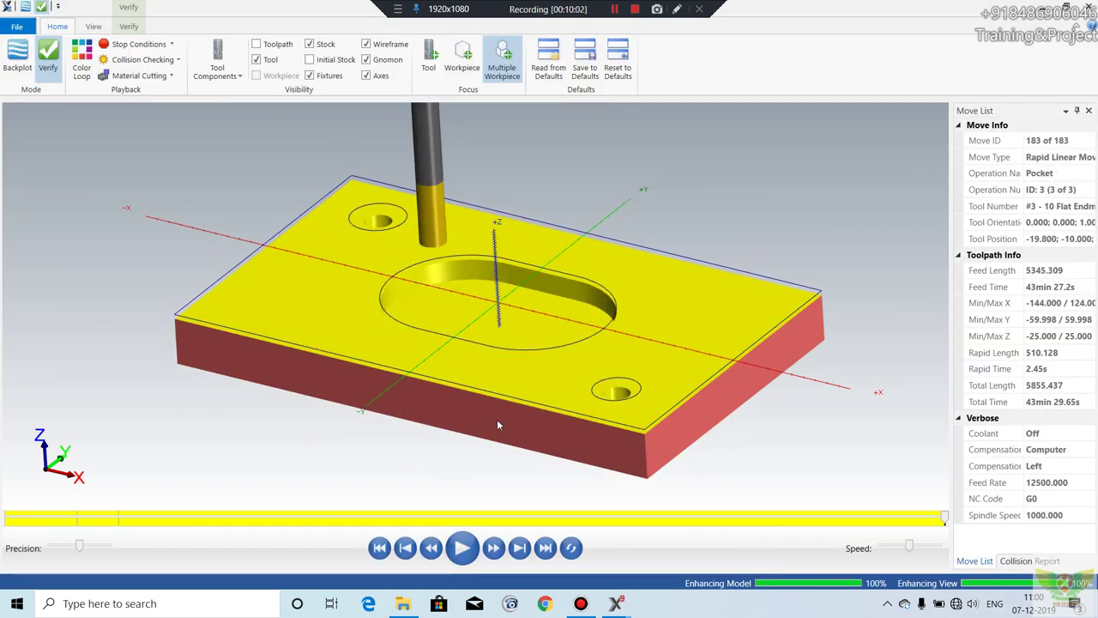
{"action": "mouse_move", "coordinate": [554, 313]}
{"action": "middle_mouse_down"}
{"action": "mouse_move", "coordinate": [554, 286]}
{"action": "mouse_move", "coordinate": [645, 319]}
{"action": "middle_mouse_up"}
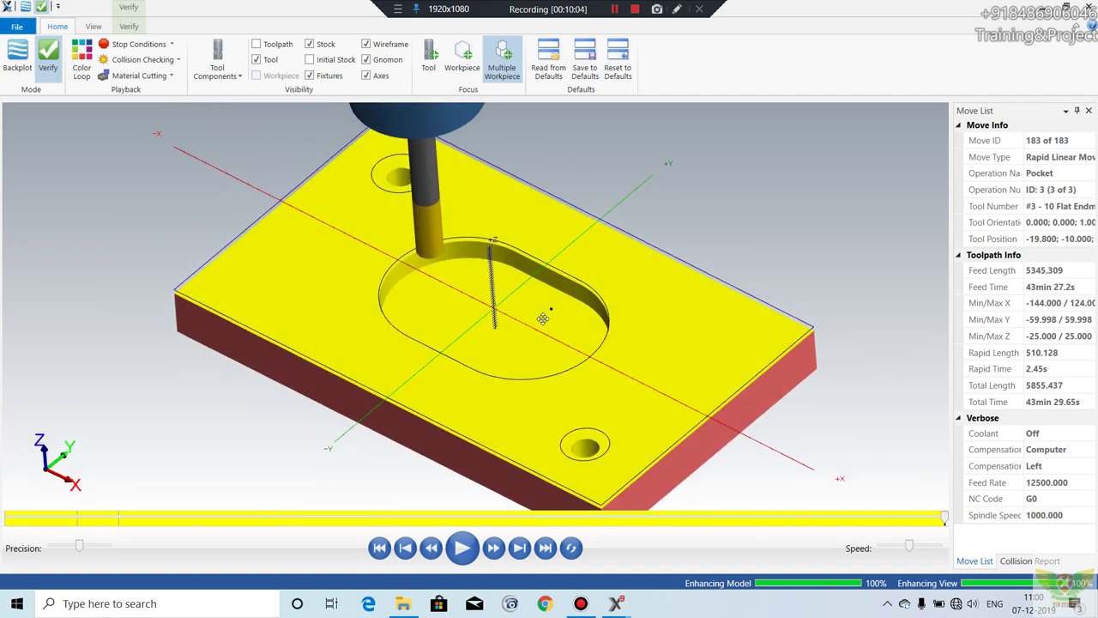
{"action": "middle_click_drag", "start_coordinate": [644, 318], "coordinate": [600, 361]}
{"action": "scroll", "coordinate": [555, 405], "scroll_direction": "up", "scroll_amount": 3}
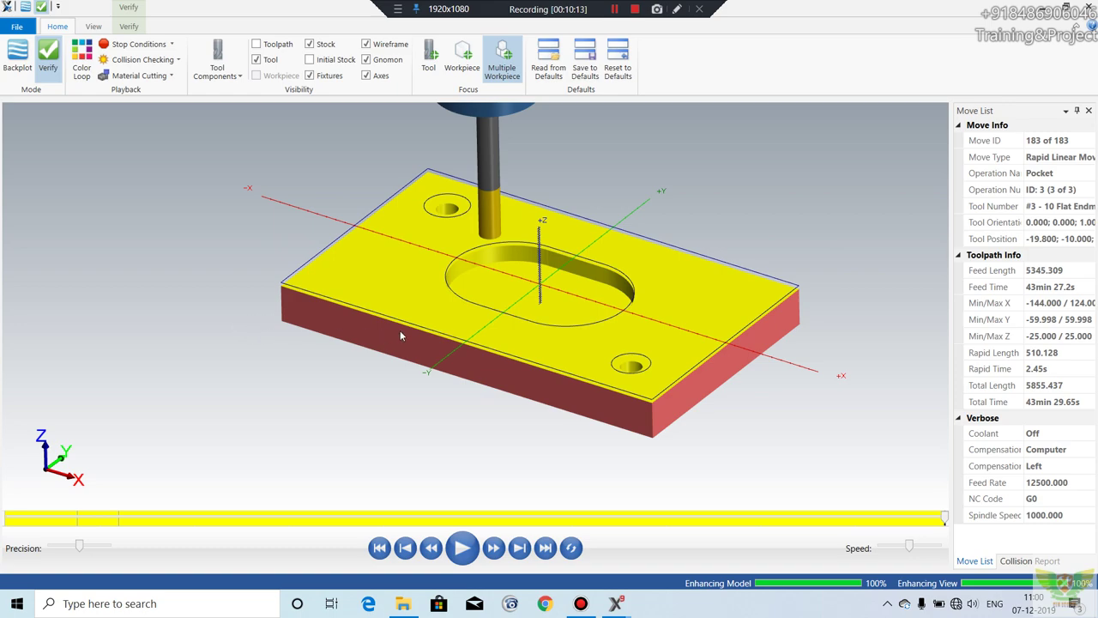
{"action": "middle_click_drag", "start_coordinate": [400, 330], "coordinate": [800, 347]}
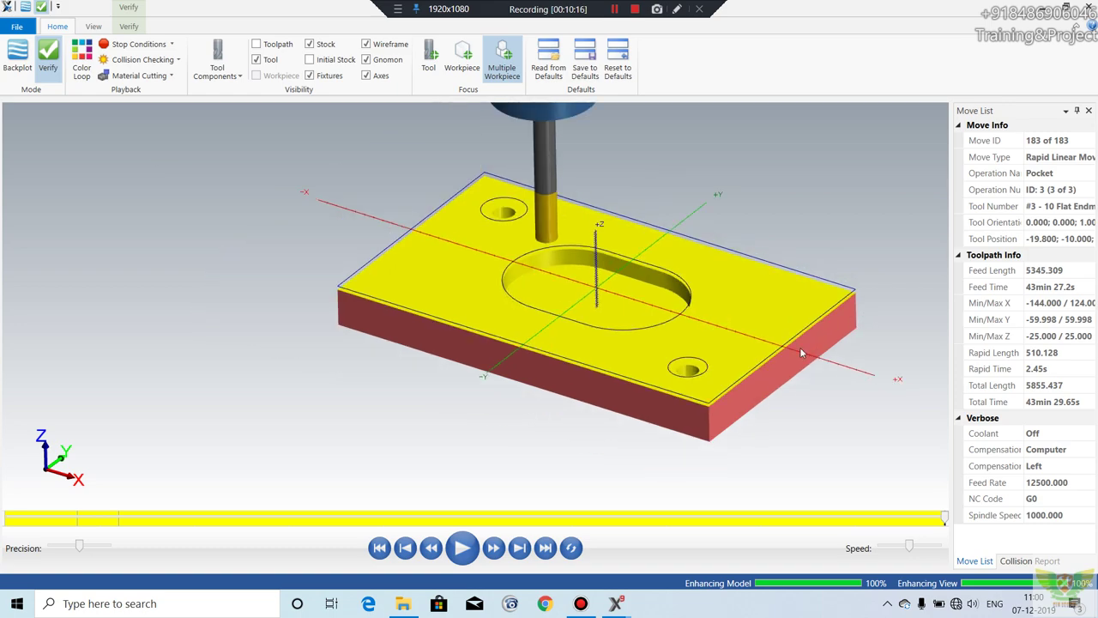
{"action": "left_click", "coordinate": [1090, 9]}
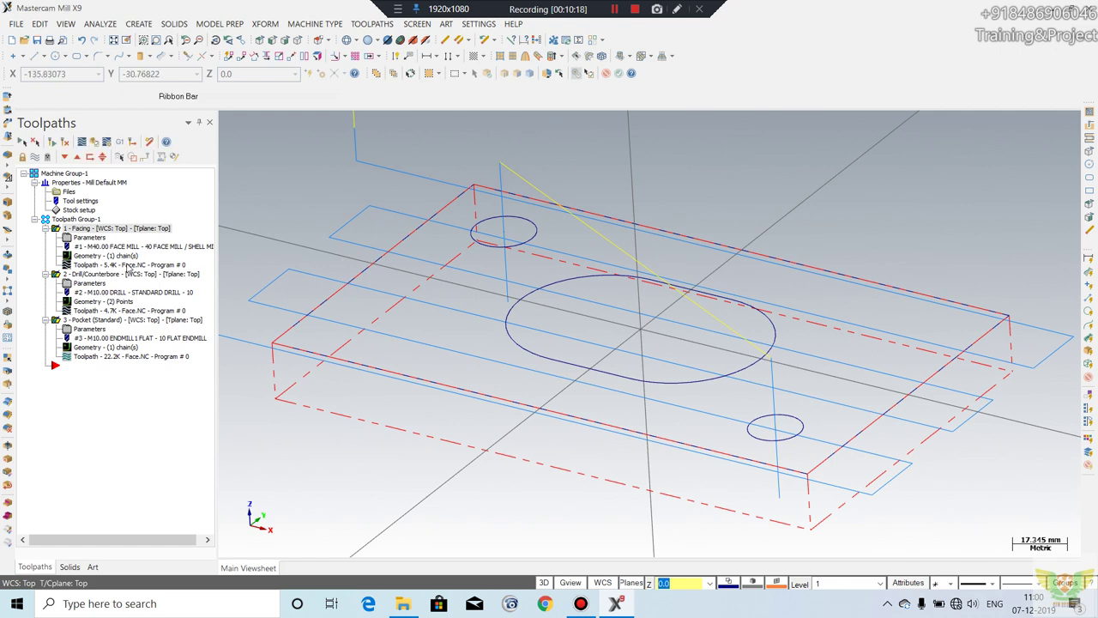
Step: Set the stock block to X 200, Y 130, Z 20 and rotate the view to check it
{"action": "scroll", "coordinate": [884, 305], "scroll_direction": "down", "scroll_amount": 1}
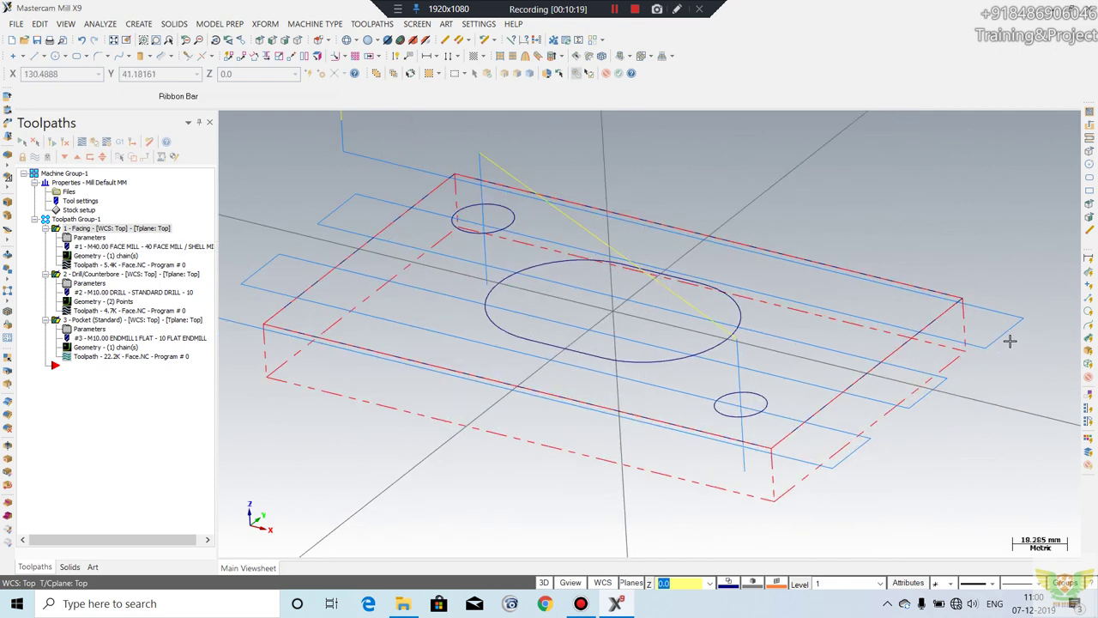
{"action": "left_click", "coordinate": [79, 211]}
{"action": "double_click", "coordinate": [222, 261]}
{"action": "type", "text": "130"}
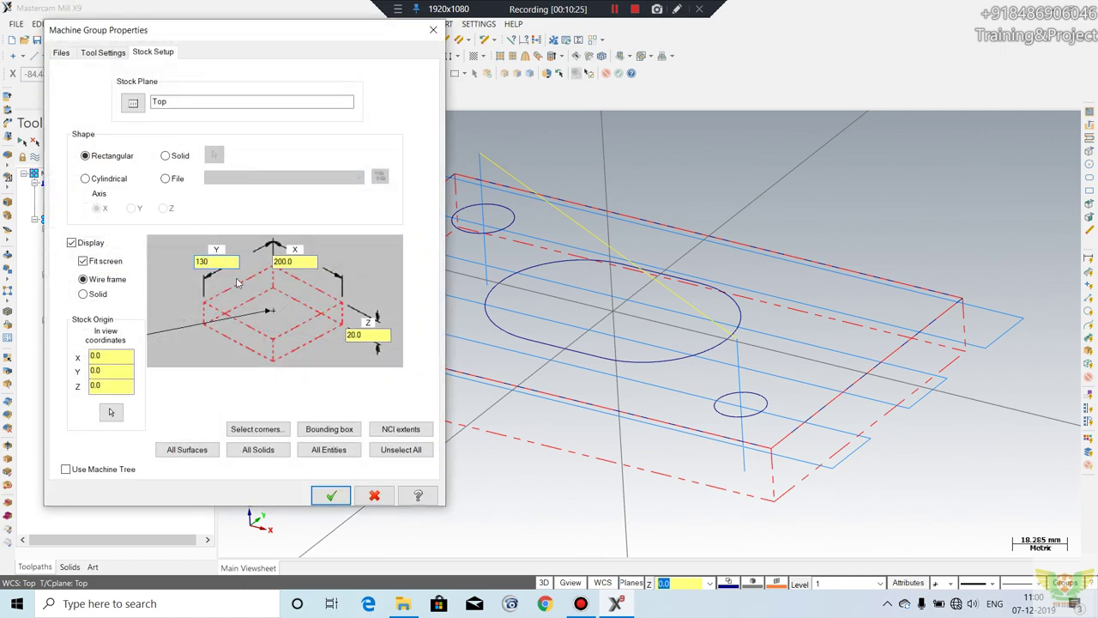
{"action": "double_click", "coordinate": [300, 265]}
{"action": "left_click", "coordinate": [332, 495]}
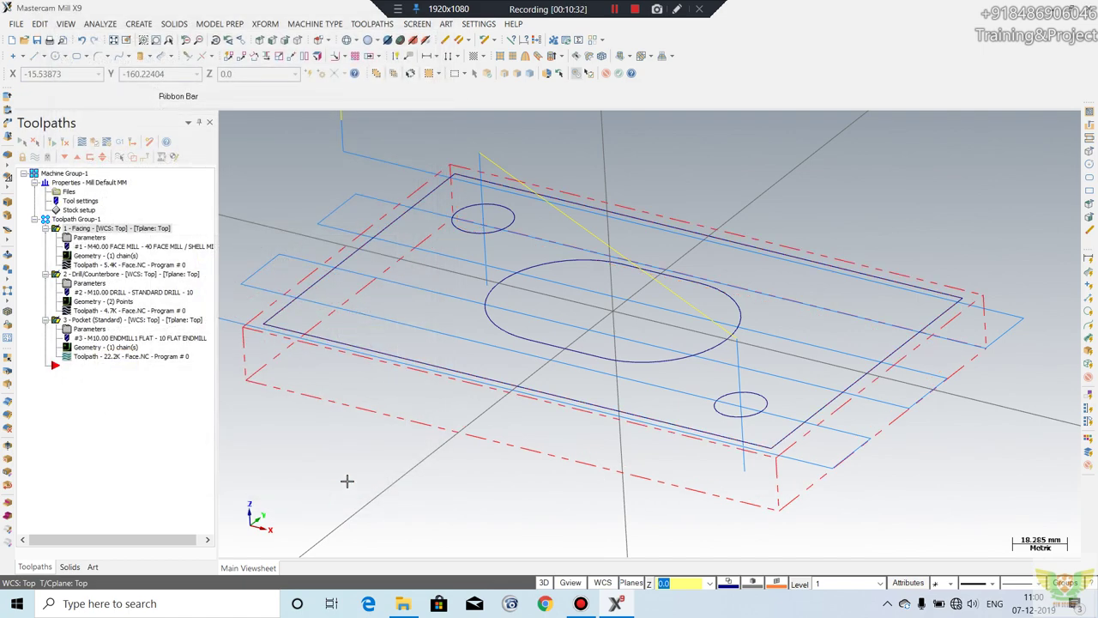
{"action": "mouse_move", "coordinate": [544, 409]}
{"action": "middle_mouse_down"}
{"action": "mouse_move", "coordinate": [545, 435]}
{"action": "mouse_move", "coordinate": [616, 513]}
{"action": "mouse_move", "coordinate": [623, 346]}
{"action": "mouse_move", "coordinate": [677, 331]}
{"action": "mouse_move", "coordinate": [528, 354]}
{"action": "middle_mouse_up"}
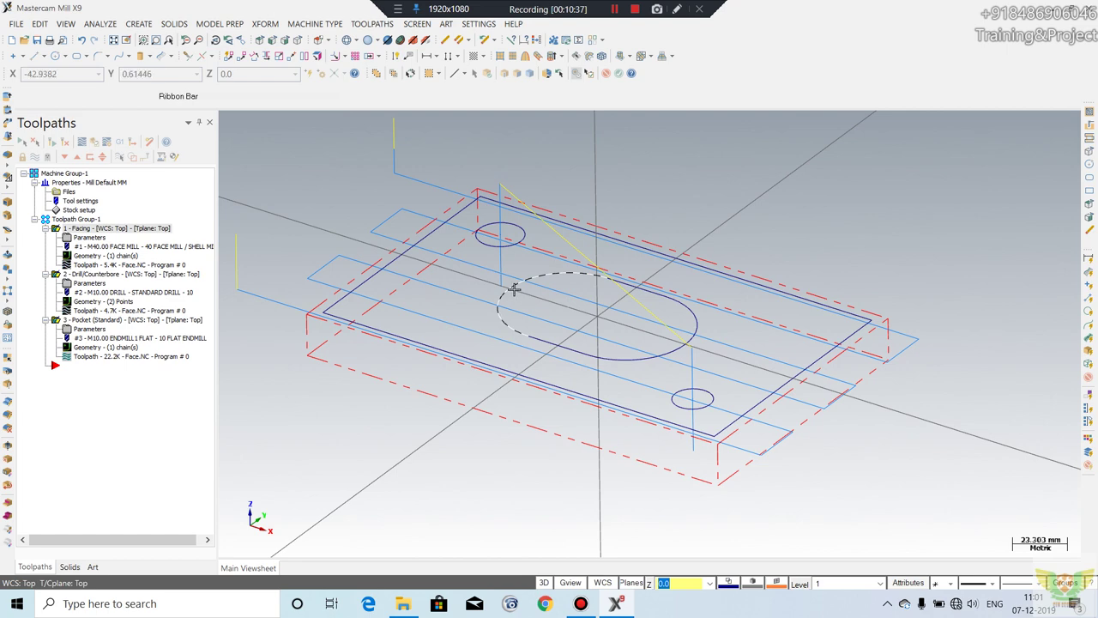
{"action": "scroll", "coordinate": [279, 330], "scroll_direction": "up", "scroll_amount": 1}
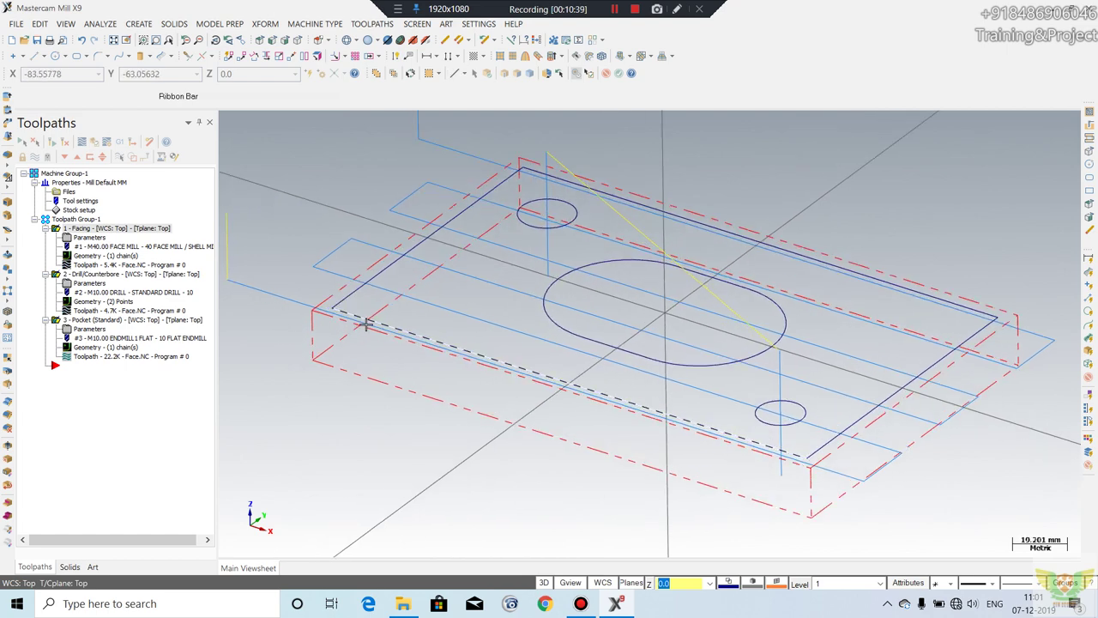
{"action": "left_click", "coordinate": [369, 24]}
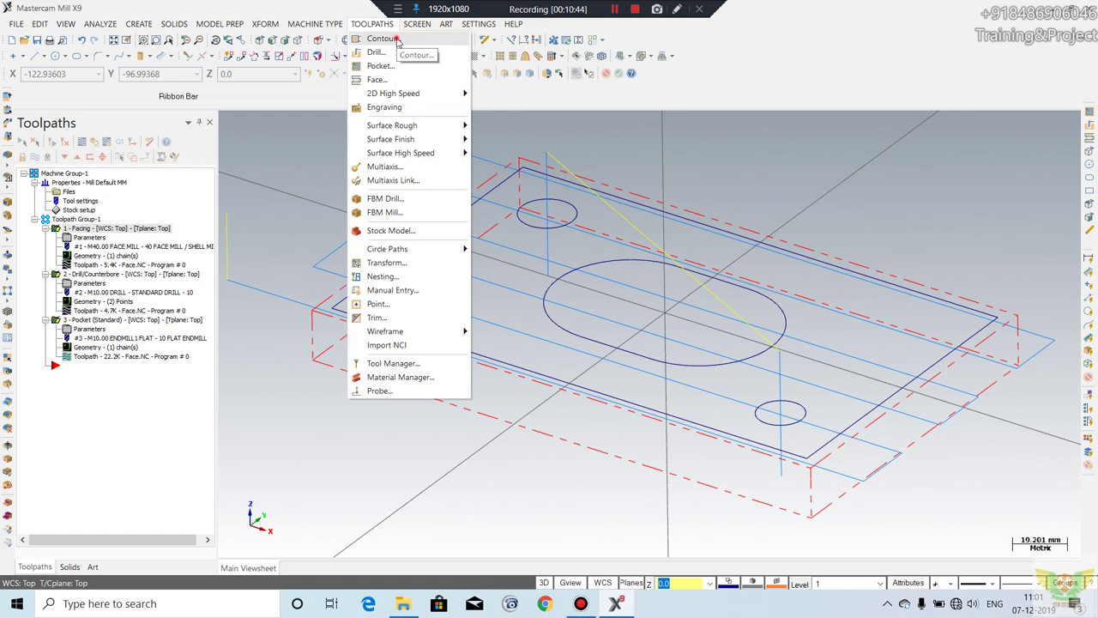
Step: Start a 2D contour toolpath on the plate's outer rectangle using the 10 mm flat endmill
{"action": "left_click", "coordinate": [396, 42]}
{"action": "left_click", "coordinate": [469, 202]}
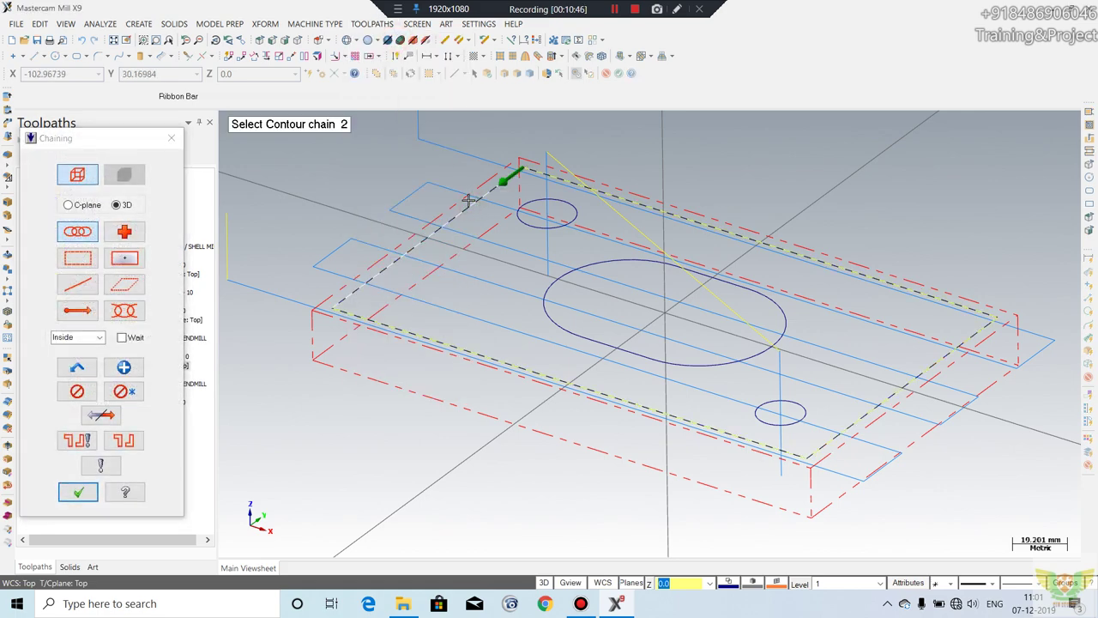
{"action": "key", "text": "Return"}
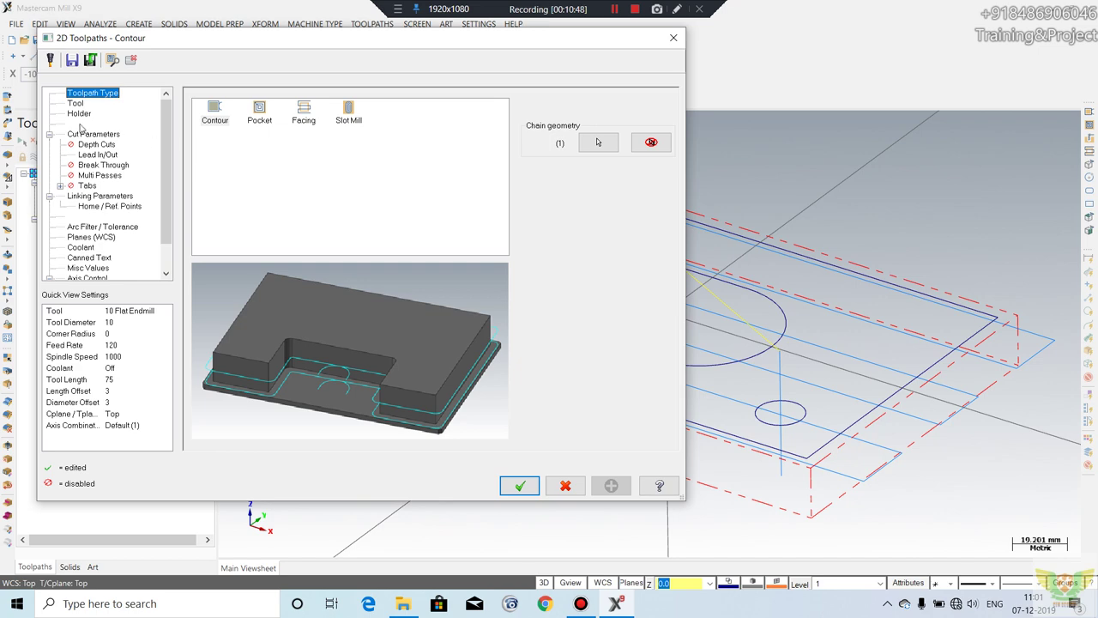
{"action": "left_click", "coordinate": [77, 105]}
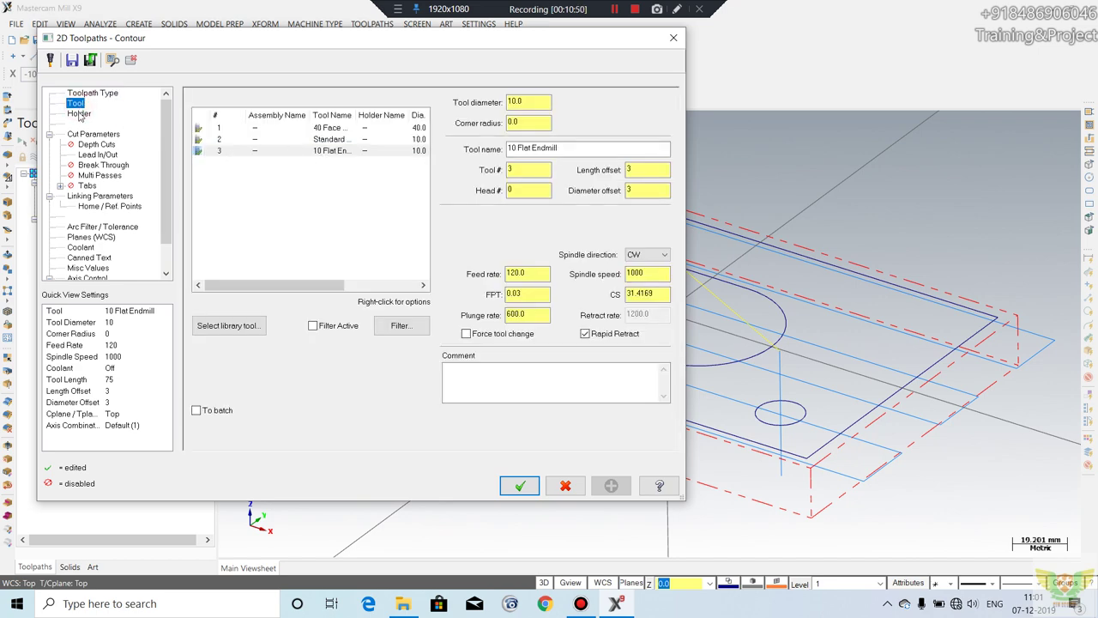
{"action": "left_click", "coordinate": [79, 114]}
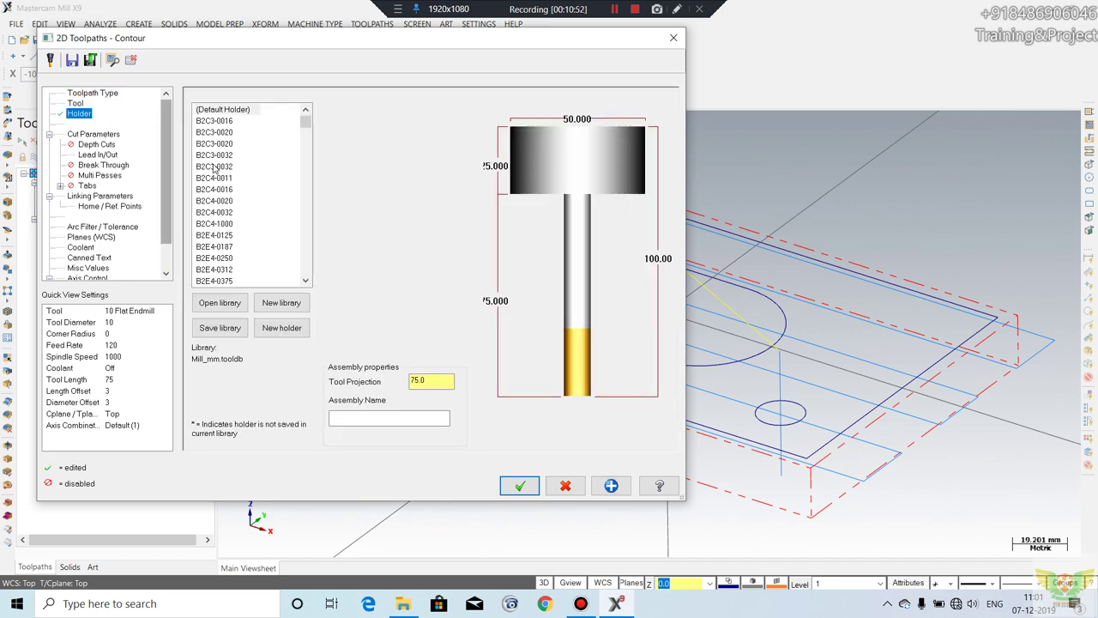
{"action": "left_click", "coordinate": [89, 135]}
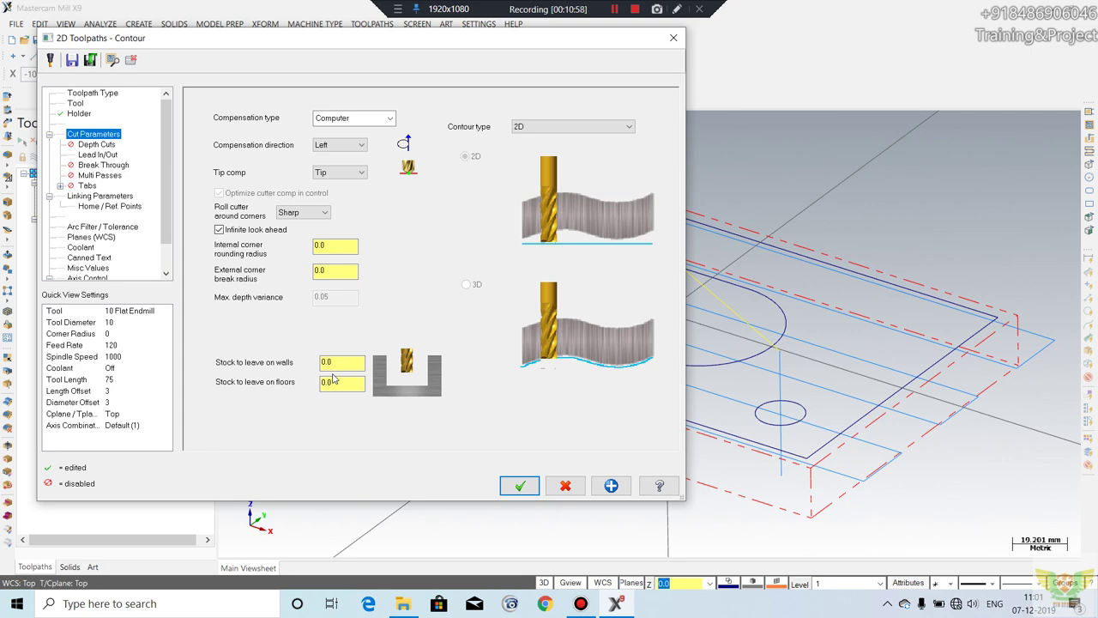
Step: Review the contour's depth cuts, lead in/out, break through, multi passes and tabs settings
{"action": "left_click", "coordinate": [91, 145]}
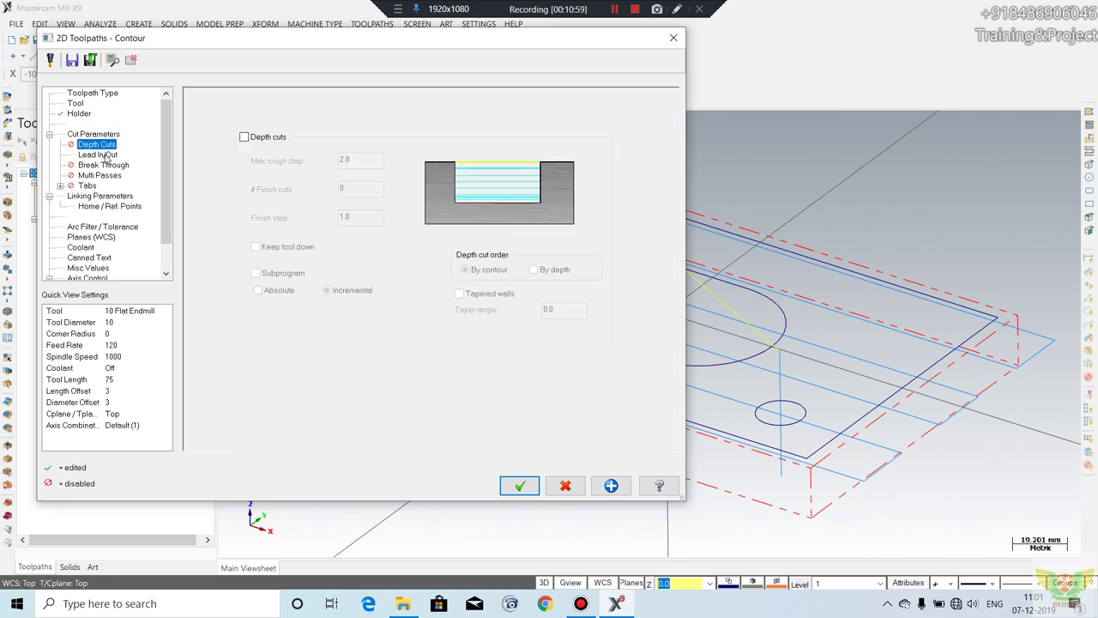
{"action": "left_click", "coordinate": [107, 156]}
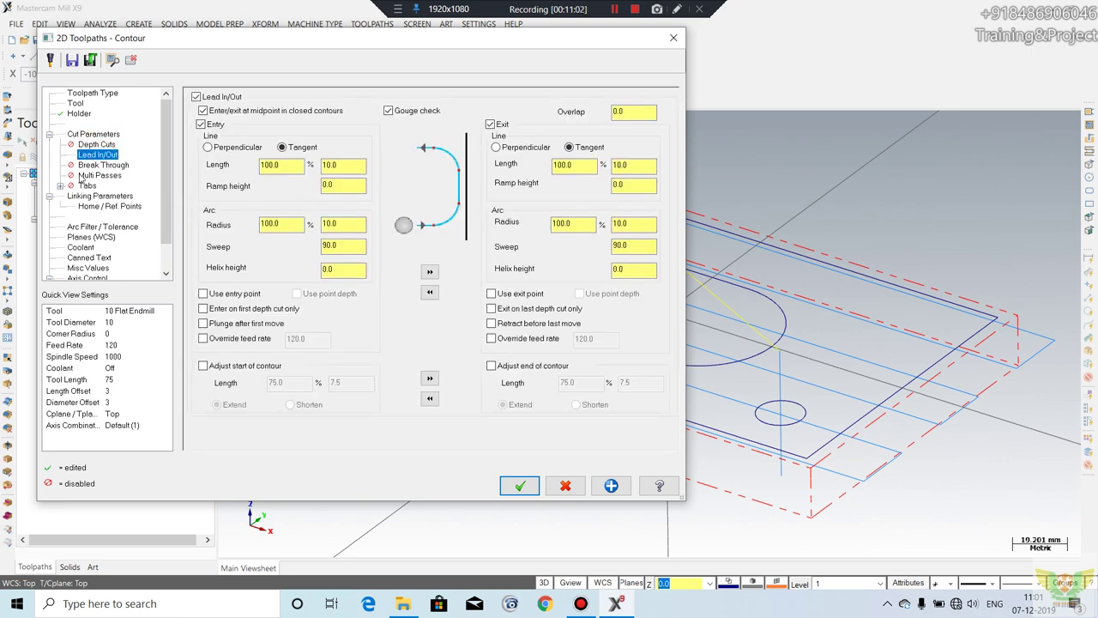
{"action": "left_click", "coordinate": [102, 165]}
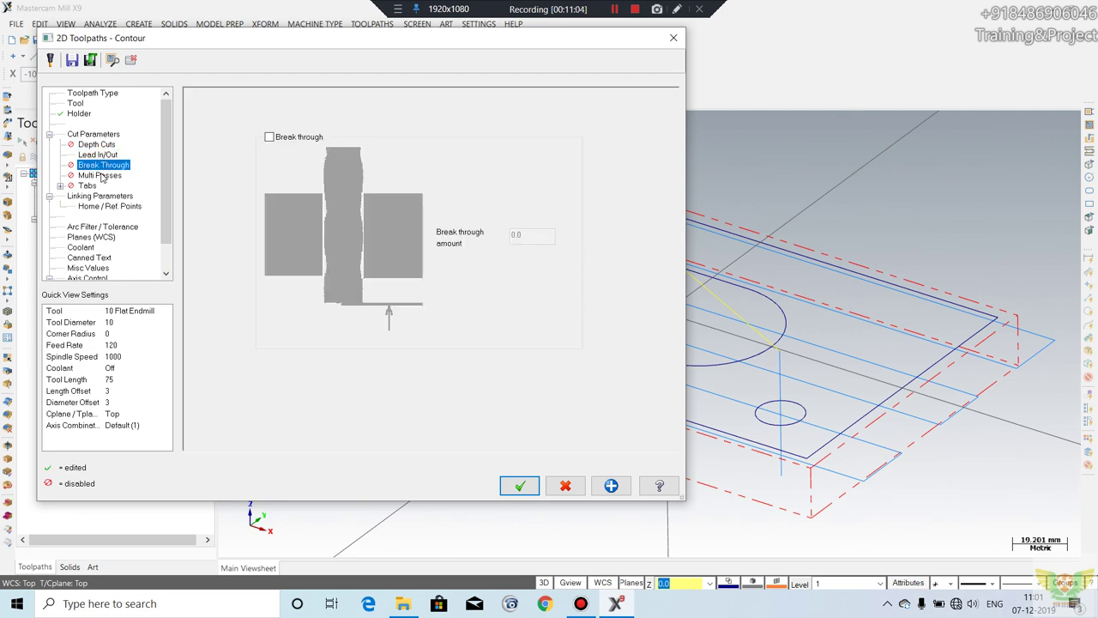
{"action": "left_click", "coordinate": [103, 176]}
{"action": "left_click", "coordinate": [93, 186]}
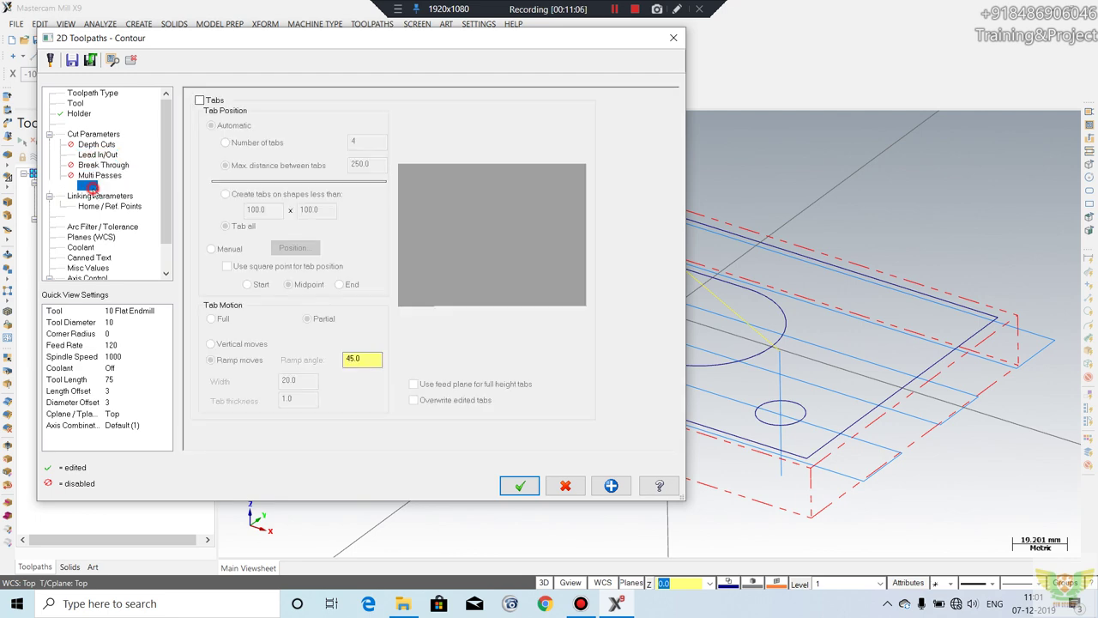
Step: Set the contour cutting depth to -25 Absolute and accept the toolpath
{"action": "left_click", "coordinate": [108, 198]}
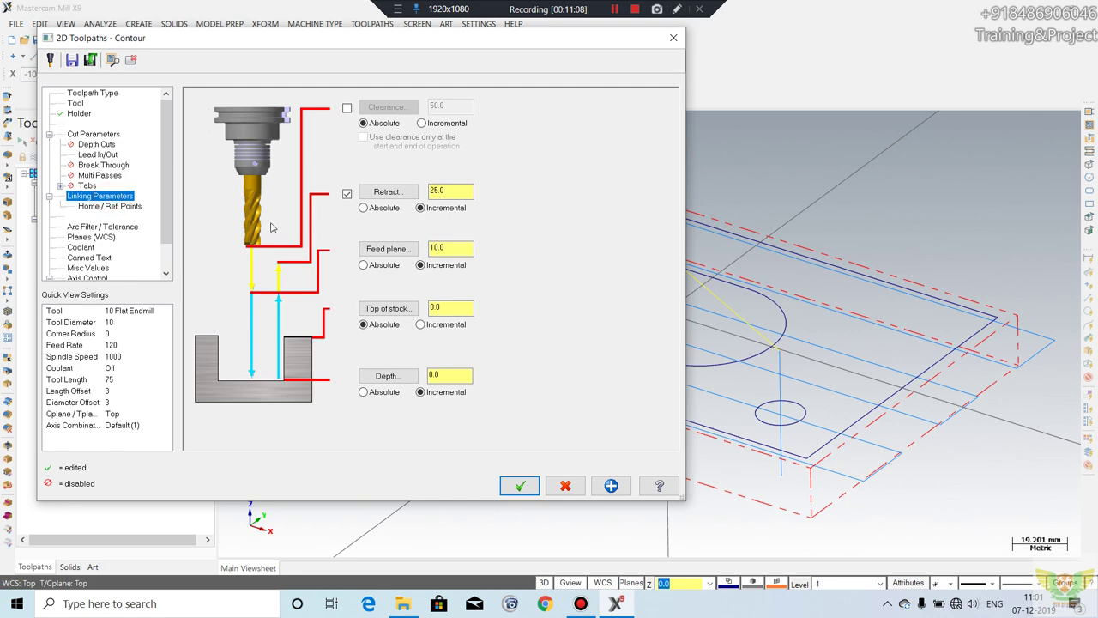
{"action": "left_click", "coordinate": [367, 392]}
{"action": "type", "text": "-25"}
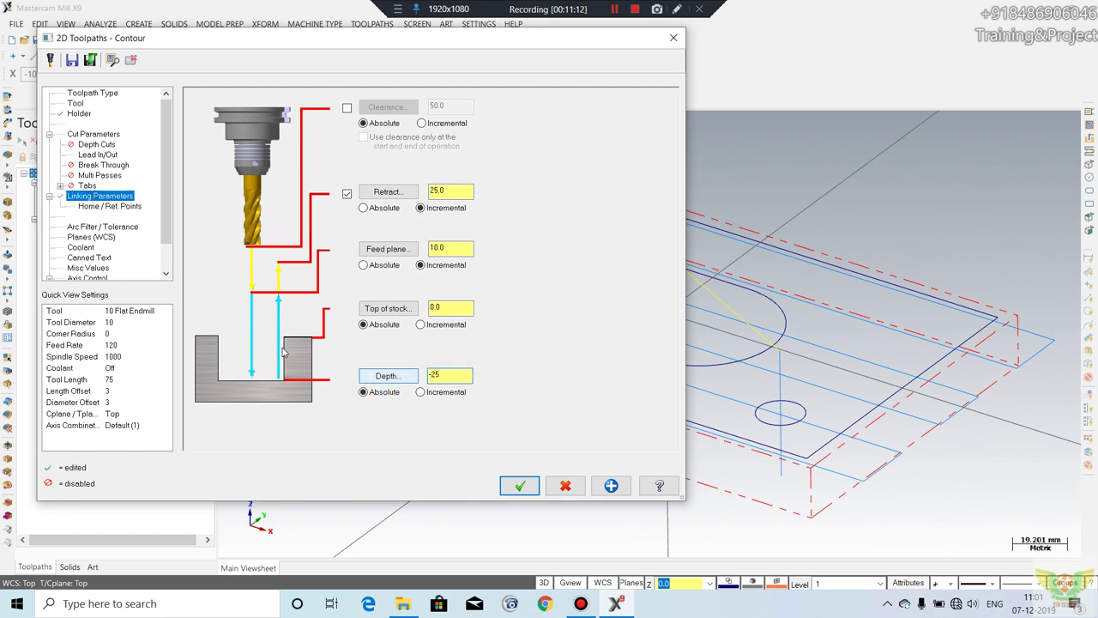
{"action": "left_click", "coordinate": [101, 227]}
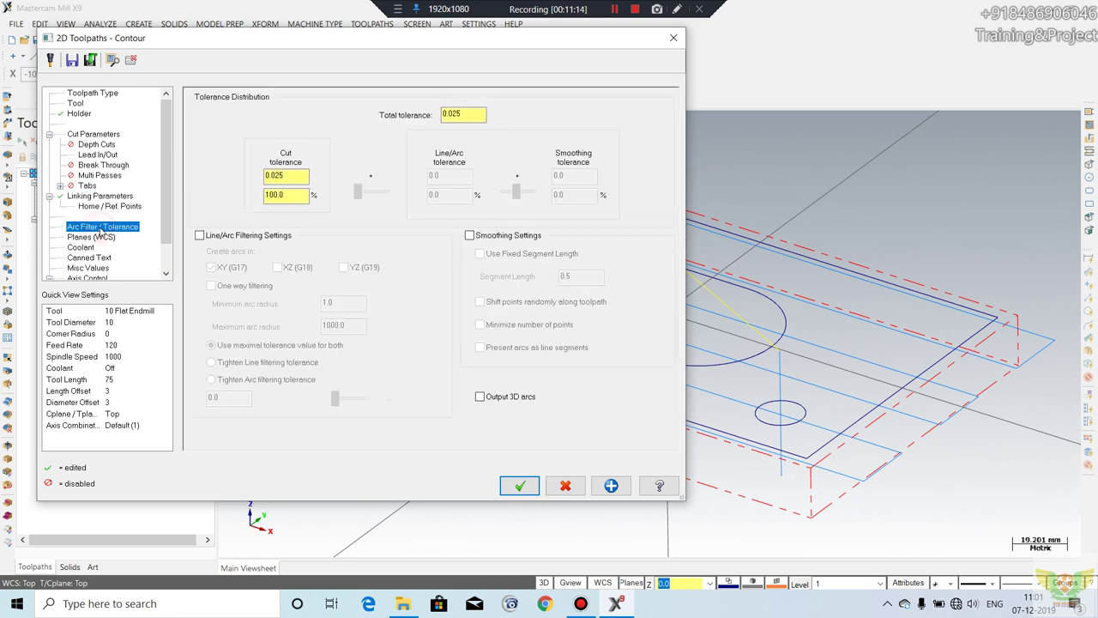
{"action": "left_click", "coordinate": [101, 238]}
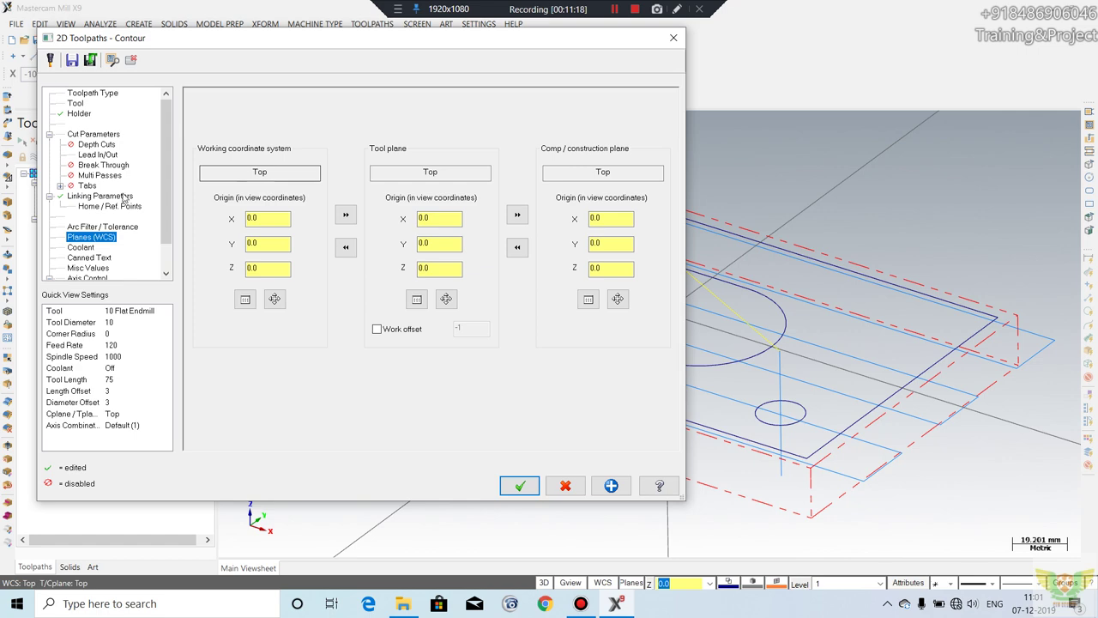
{"action": "key", "text": "Down"}
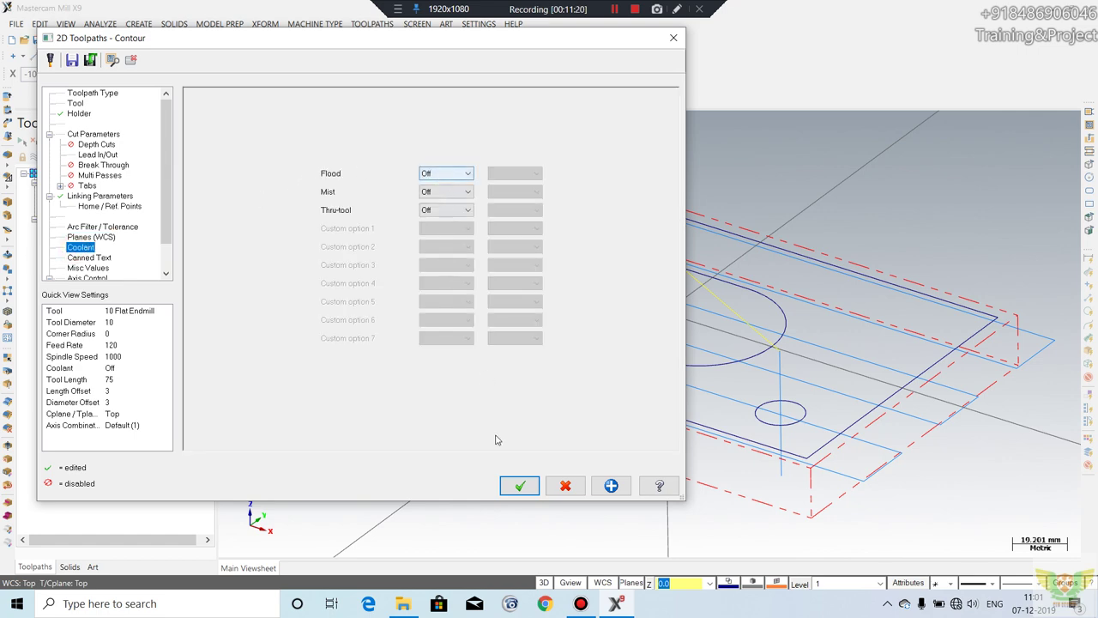
{"action": "left_click", "coordinate": [519, 486]}
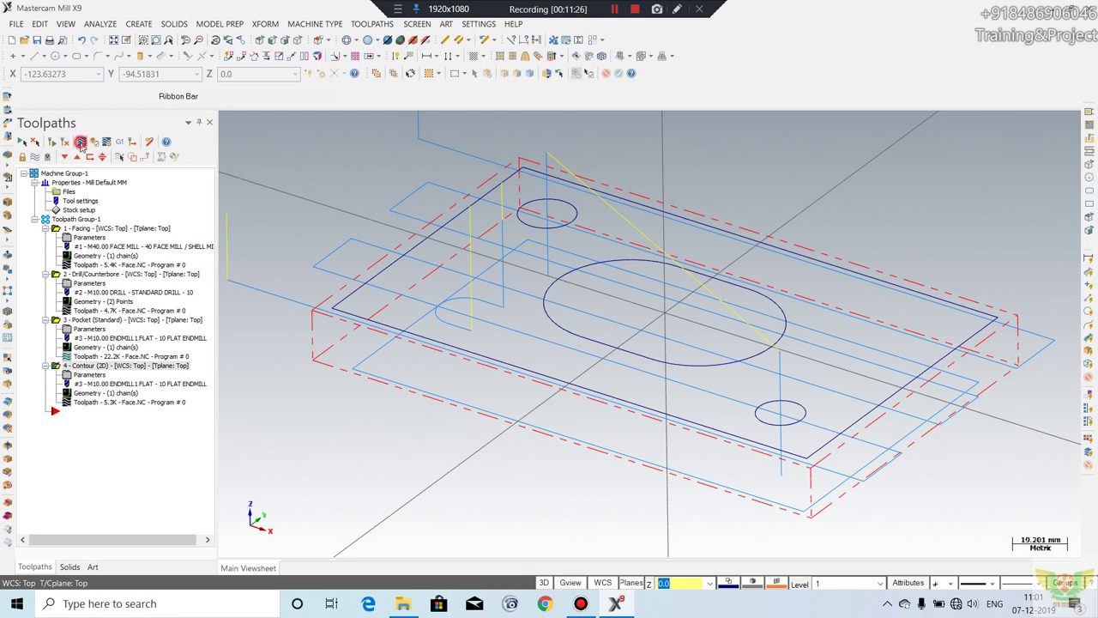
Step: Play the backplot of all four toolpaths while orbiting the view, then close it
{"action": "left_click", "coordinate": [80, 142]}
{"action": "left_click", "coordinate": [225, 122]}
{"action": "middle_click_drag", "start_coordinate": [369, 309], "coordinate": [417, 331]}
{"action": "mouse_move", "coordinate": [473, 283]}
{"action": "middle_mouse_down"}
{"action": "mouse_move", "coordinate": [497, 326]}
{"action": "mouse_move", "coordinate": [472, 272]}
{"action": "mouse_move", "coordinate": [440, 272]}
{"action": "middle_mouse_up"}
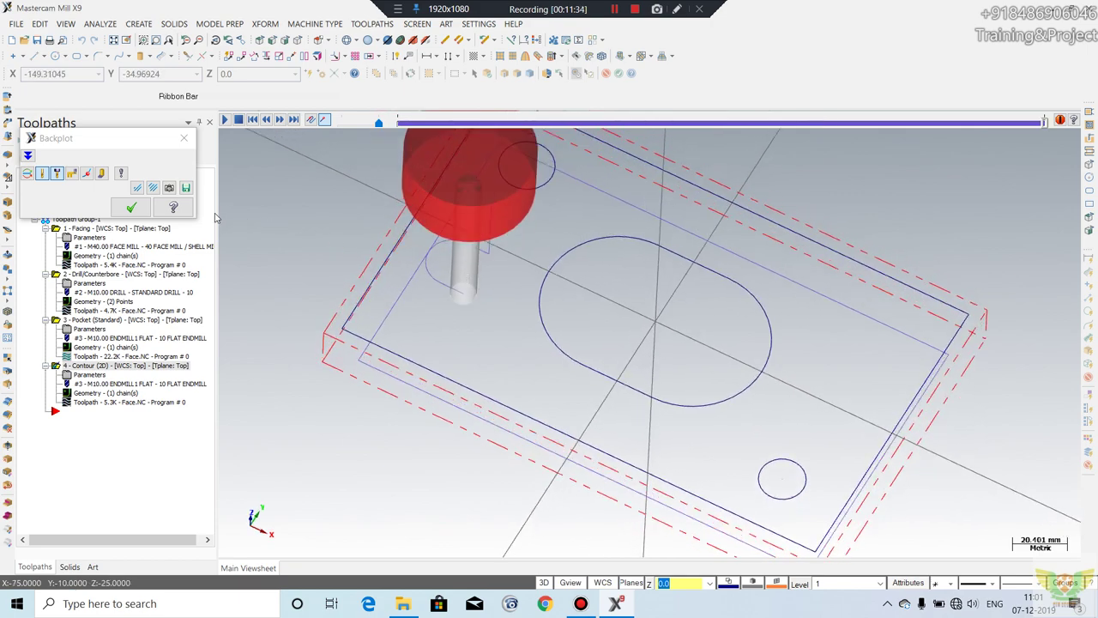
{"action": "left_click", "coordinate": [130, 206]}
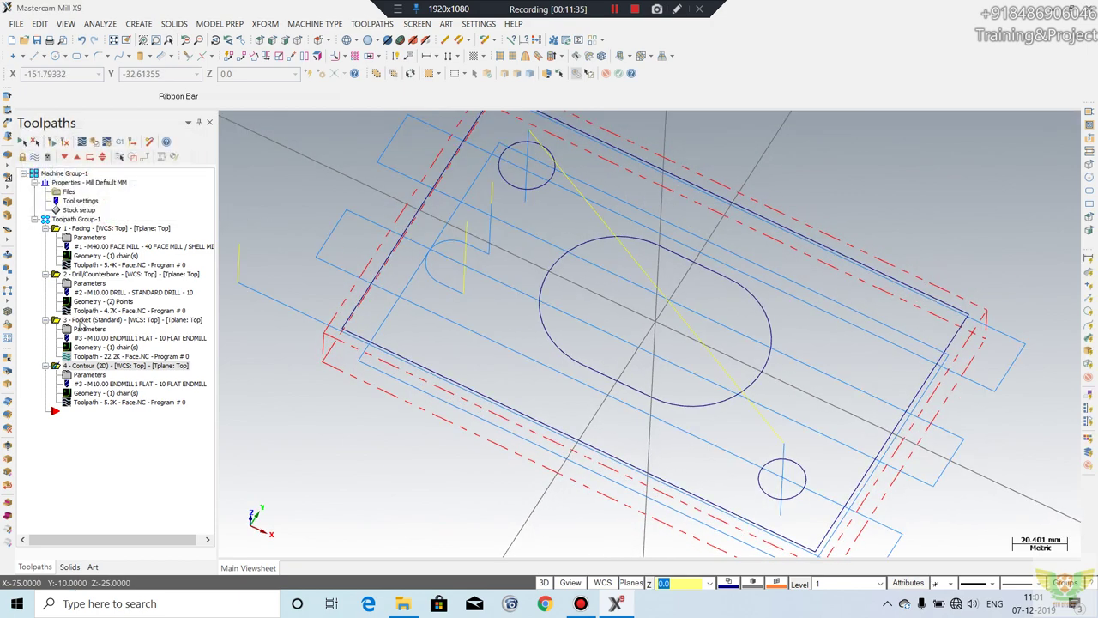
Step: Change the contour's cutter compensation direction to Right
{"action": "left_click", "coordinate": [87, 377]}
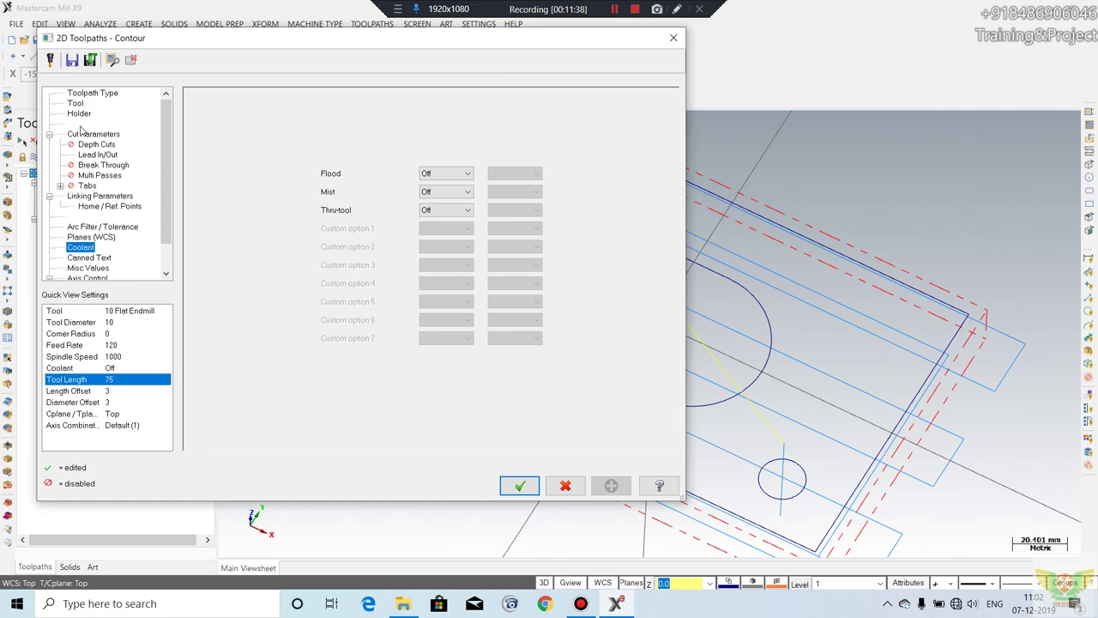
{"action": "left_click", "coordinate": [94, 135]}
{"action": "left_click", "coordinate": [339, 145]}
{"action": "left_click", "coordinate": [339, 163]}
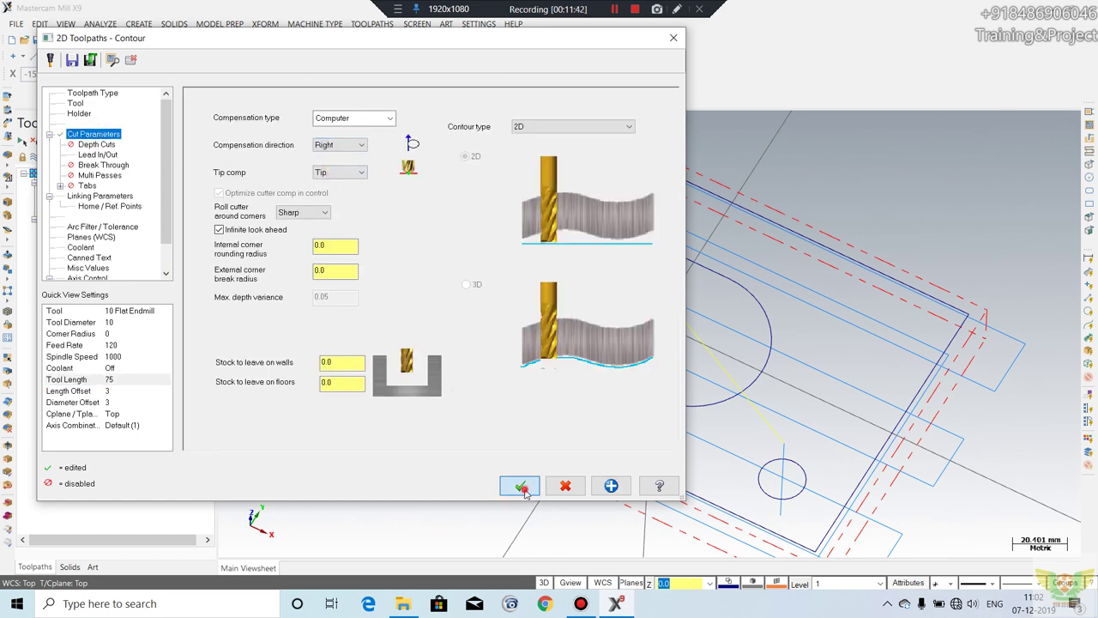
{"action": "left_click", "coordinate": [521, 487]}
Step: Regenerate the out-of-date contour toolpath and play back its corrected motion
{"action": "left_click", "coordinate": [83, 142]}
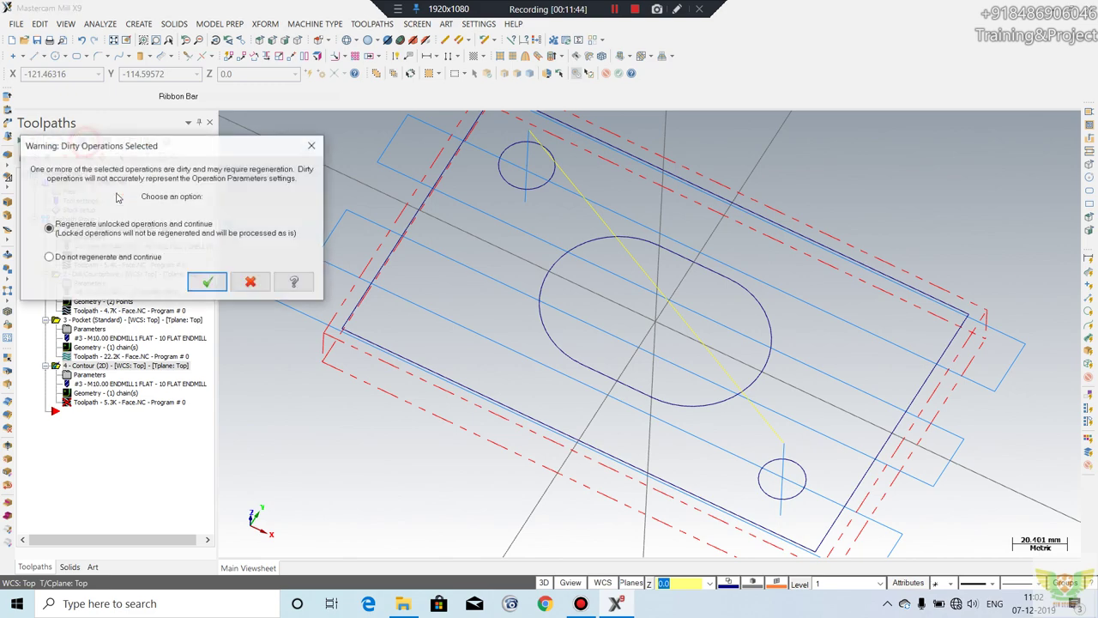
{"action": "left_click", "coordinate": [211, 280]}
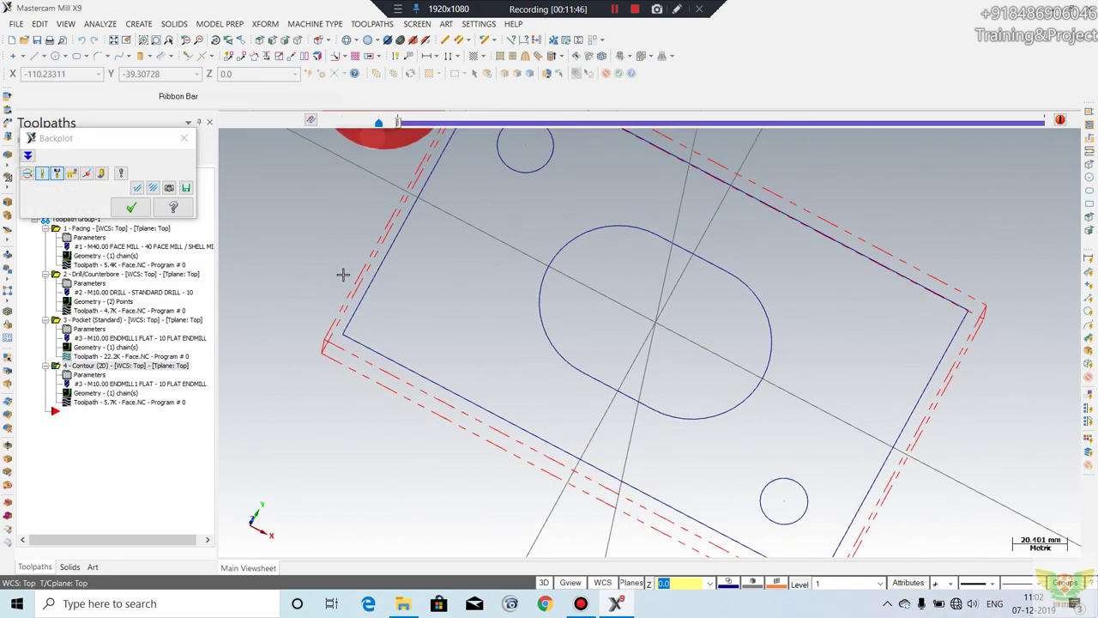
{"action": "left_click", "coordinate": [224, 120]}
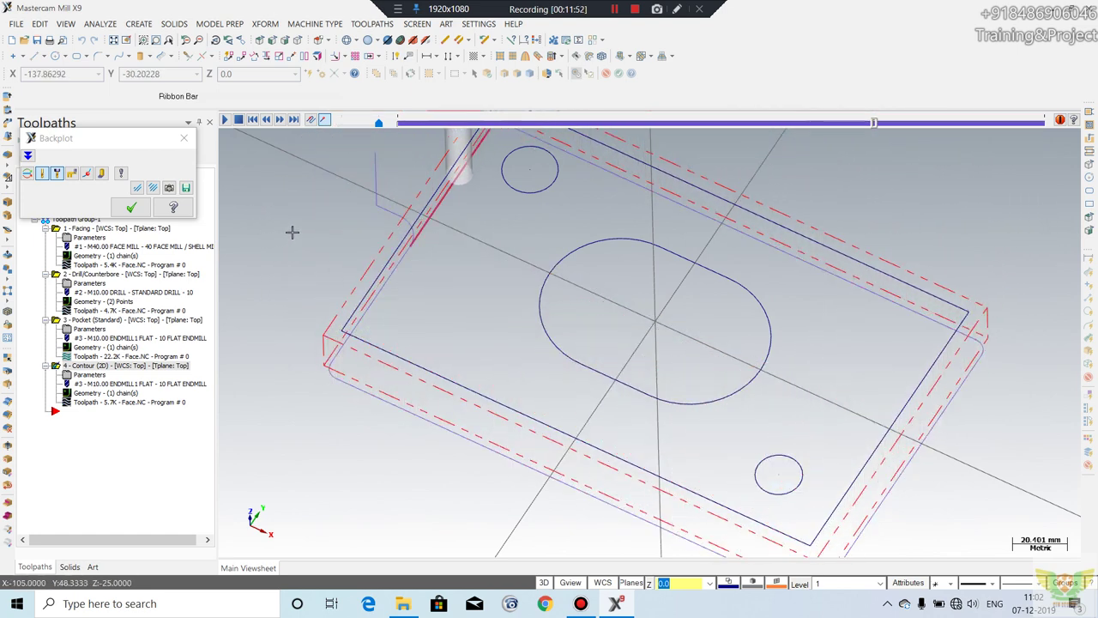
{"action": "left_click", "coordinate": [131, 208]}
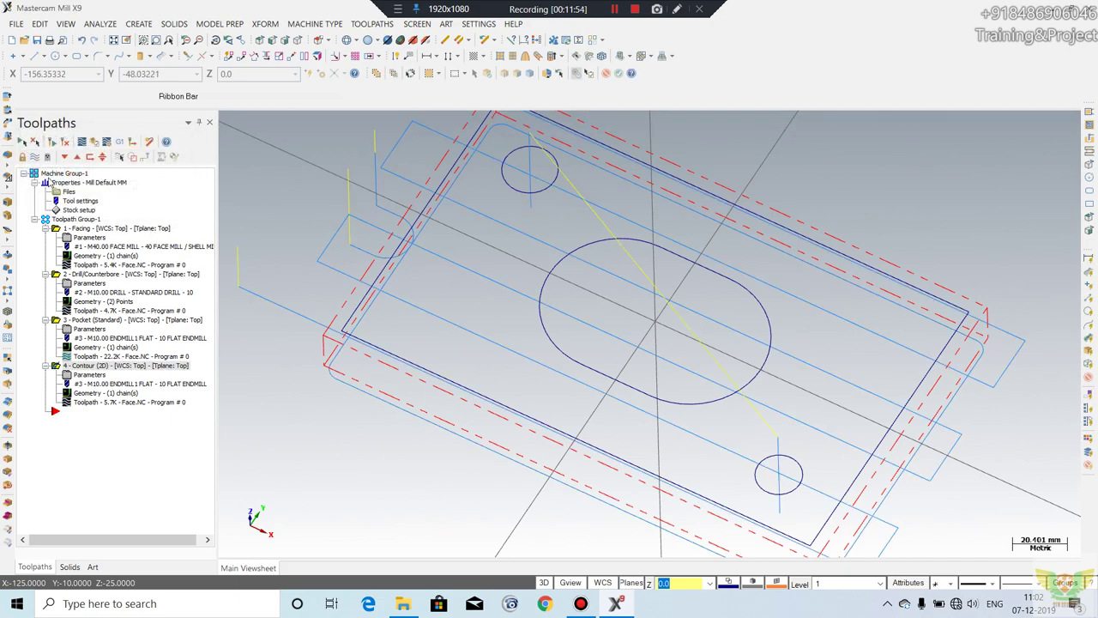
Step: Select and regenerate all four operations, then play their backplot in an isometric view
{"action": "left_click", "coordinate": [36, 157]}
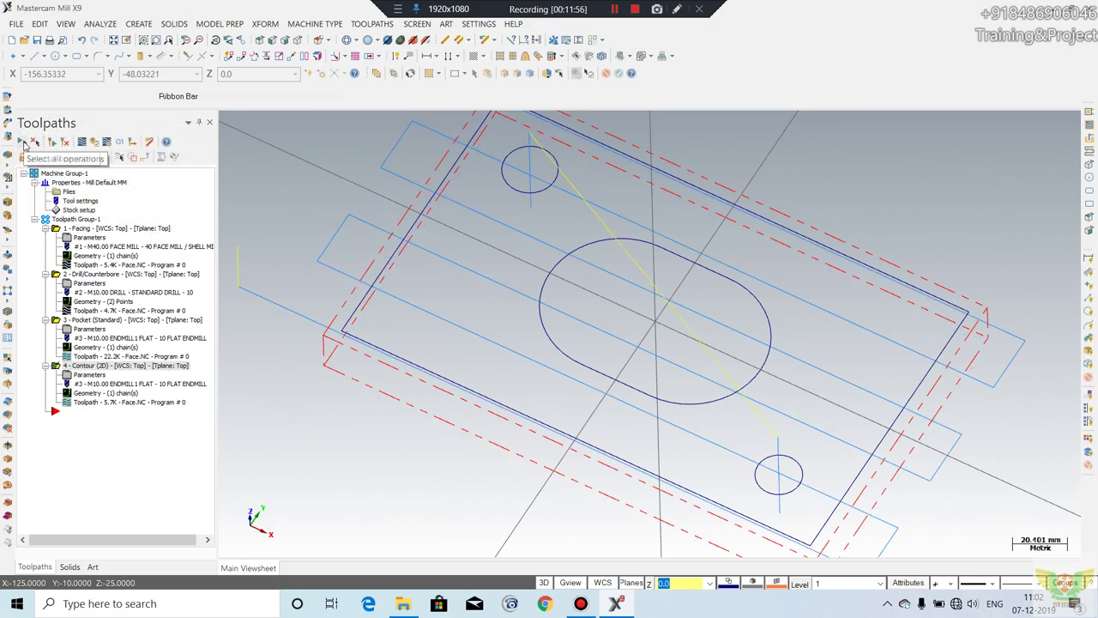
{"action": "left_click", "coordinate": [24, 143]}
{"action": "left_click", "coordinate": [53, 141]}
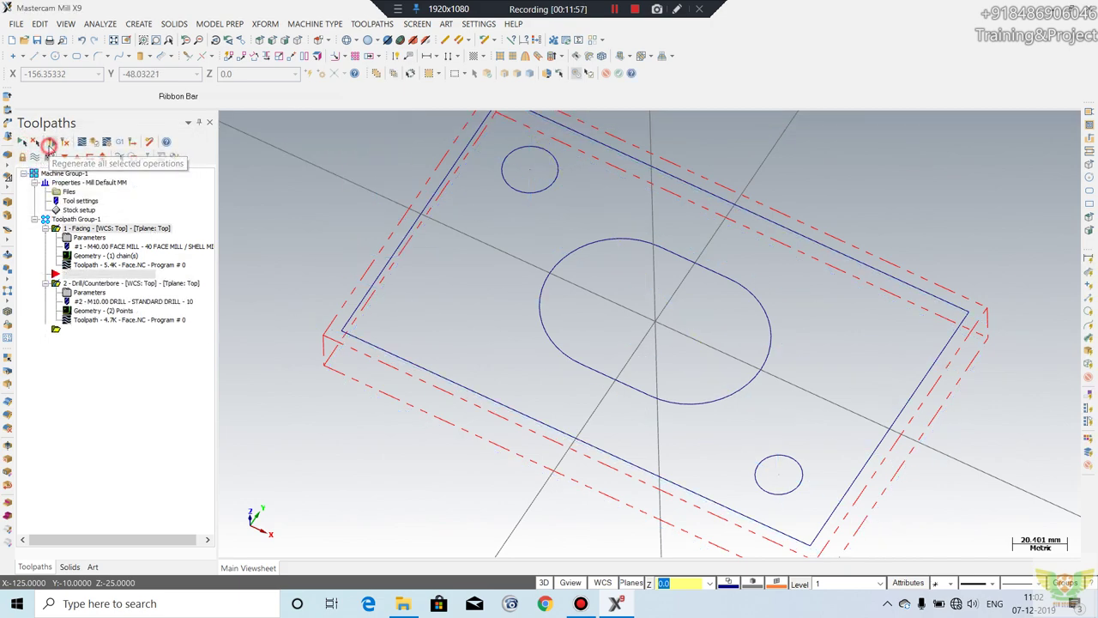
{"action": "left_click", "coordinate": [81, 143]}
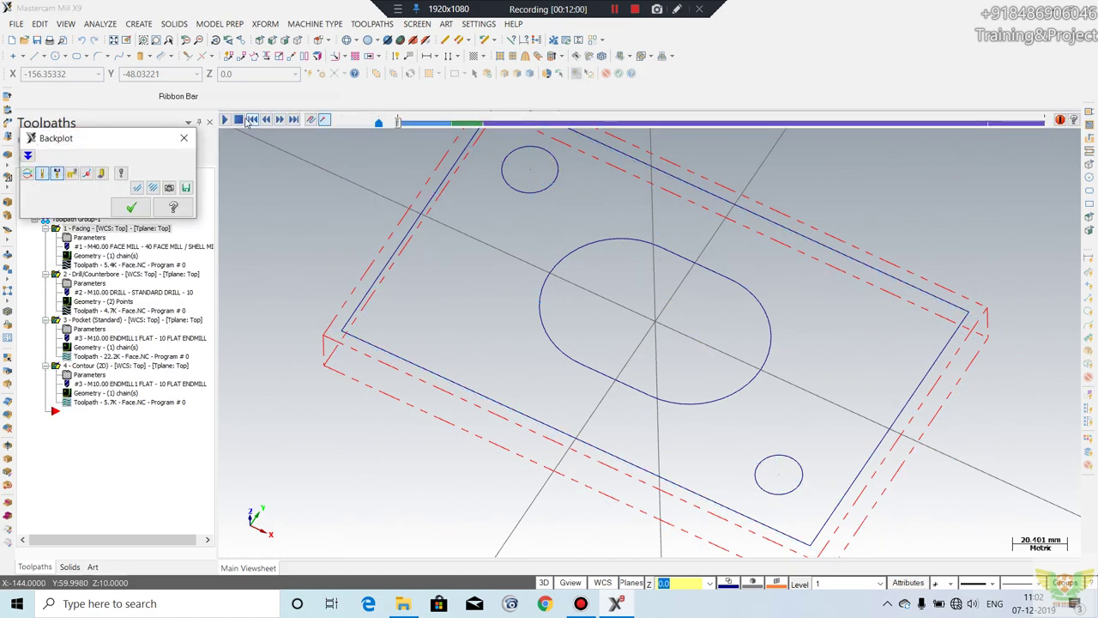
{"action": "left_click", "coordinate": [225, 119]}
{"action": "middle_click_drag", "start_coordinate": [400, 314], "coordinate": [431, 286]}
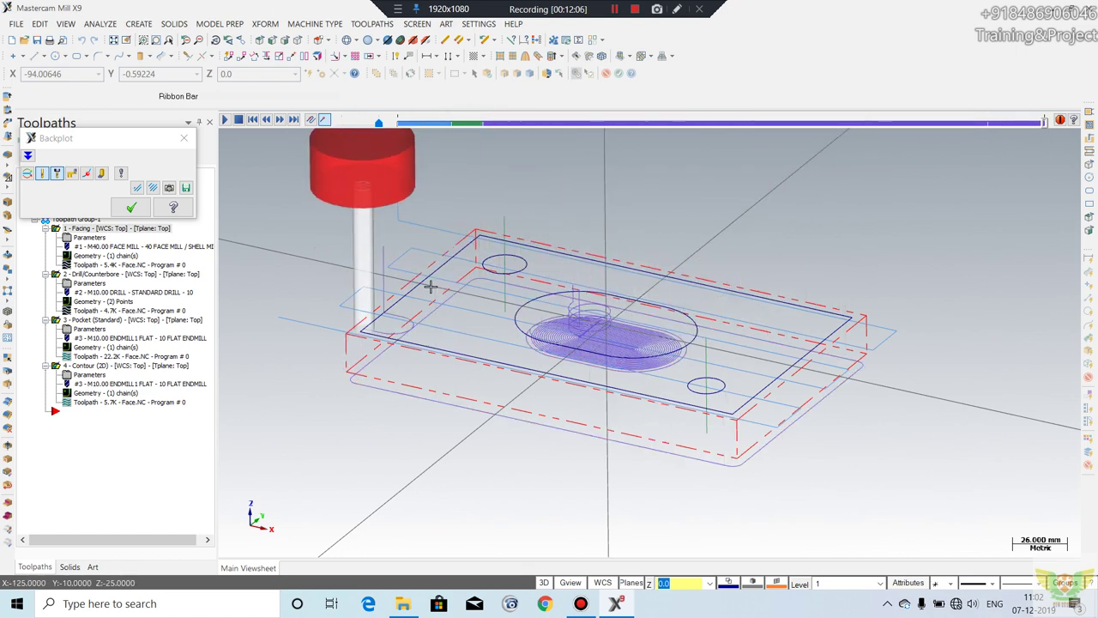
{"action": "left_click", "coordinate": [131, 209]}
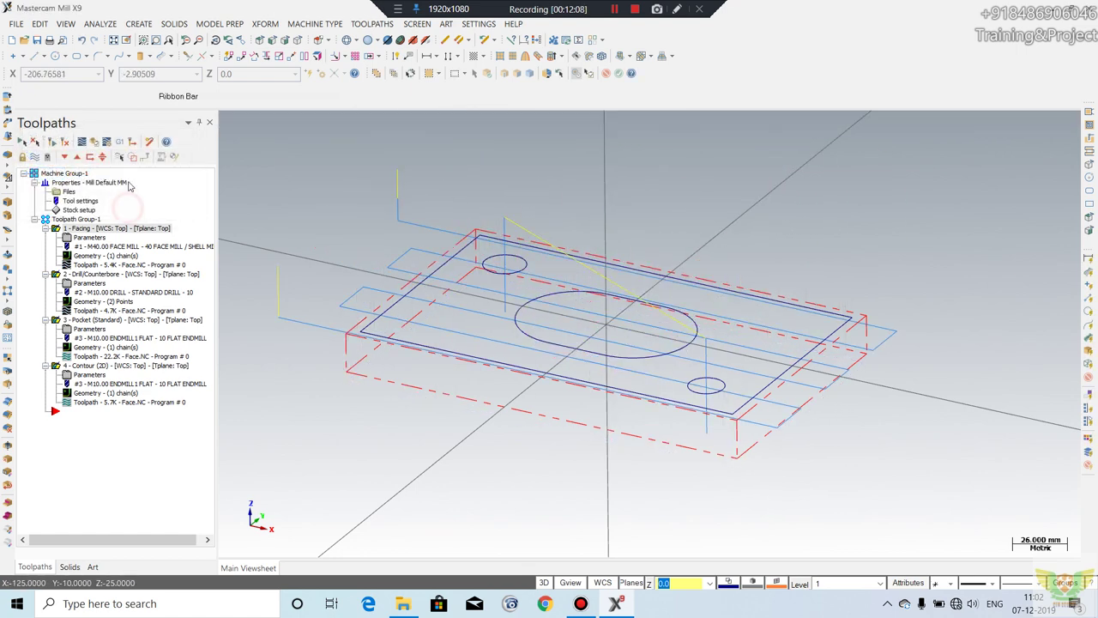
{"action": "left_click", "coordinate": [94, 142]}
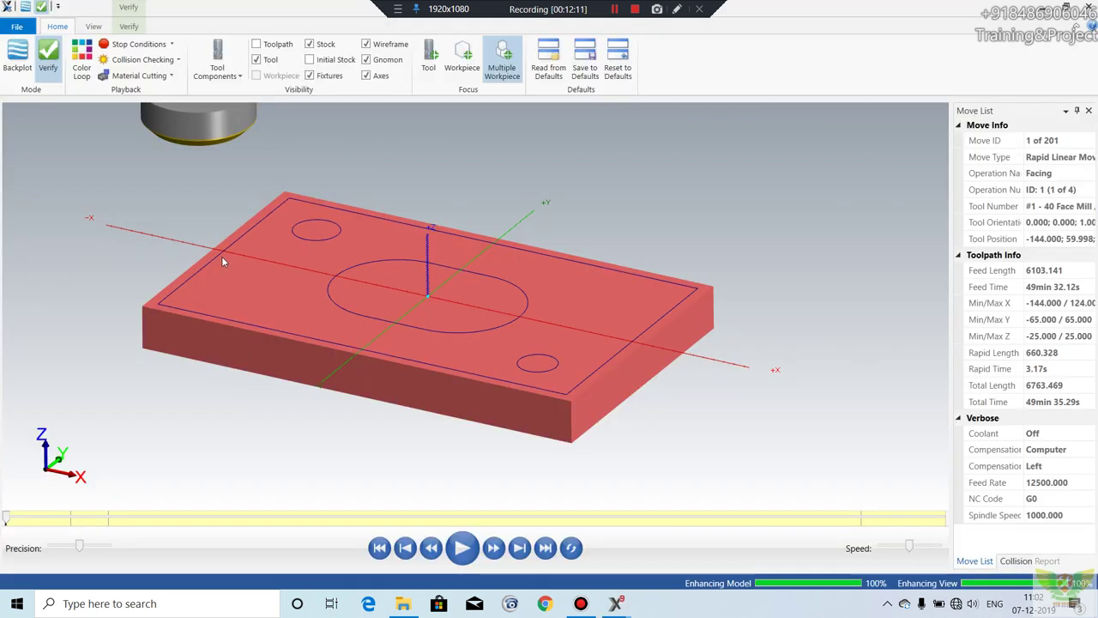
{"action": "right_click", "coordinate": [762, 206]}
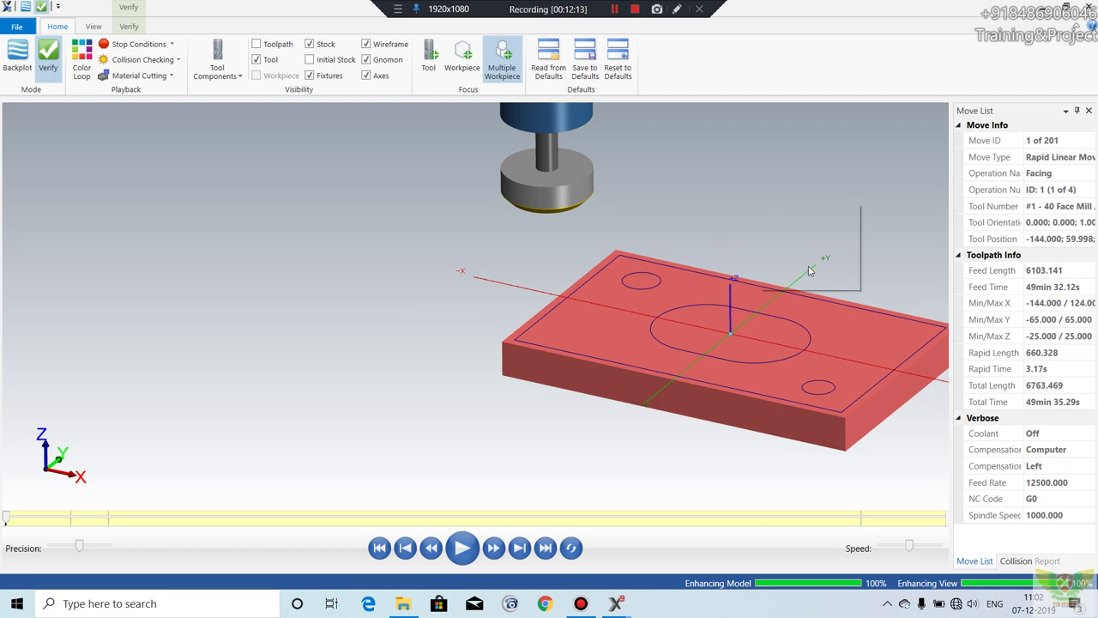
{"action": "left_click", "coordinate": [800, 280]}
{"action": "scroll", "coordinate": [751, 342], "scroll_direction": "up", "scroll_amount": 1}
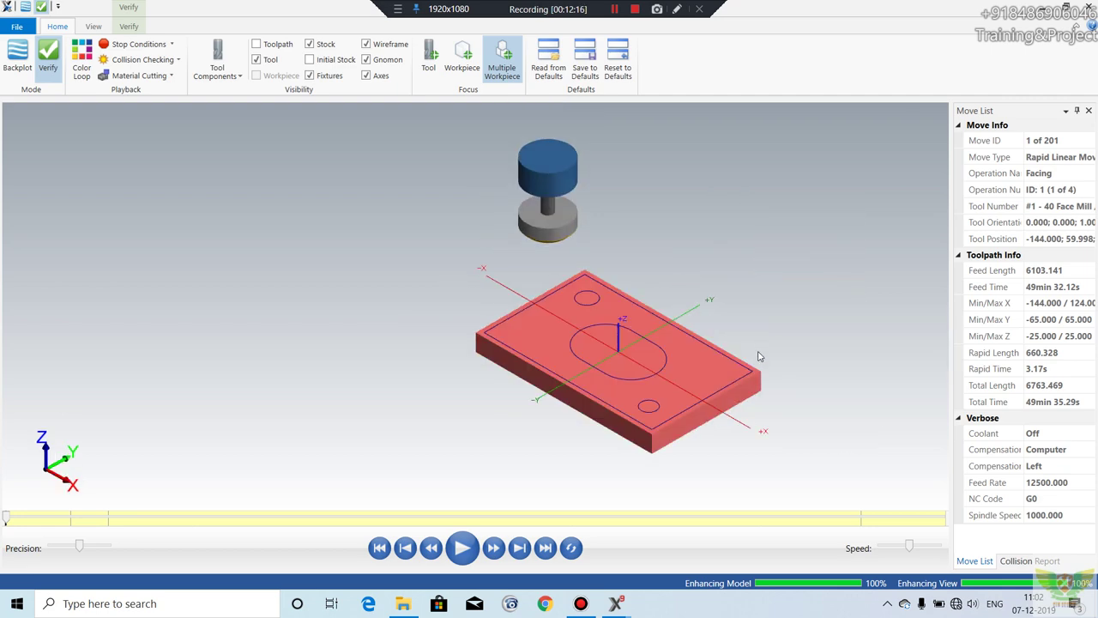
{"action": "scroll", "coordinate": [755, 360], "scroll_direction": "up", "scroll_amount": 1}
{"action": "scroll", "coordinate": [765, 386], "scroll_direction": "up", "scroll_amount": 1}
{"action": "left_click", "coordinate": [456, 556]}
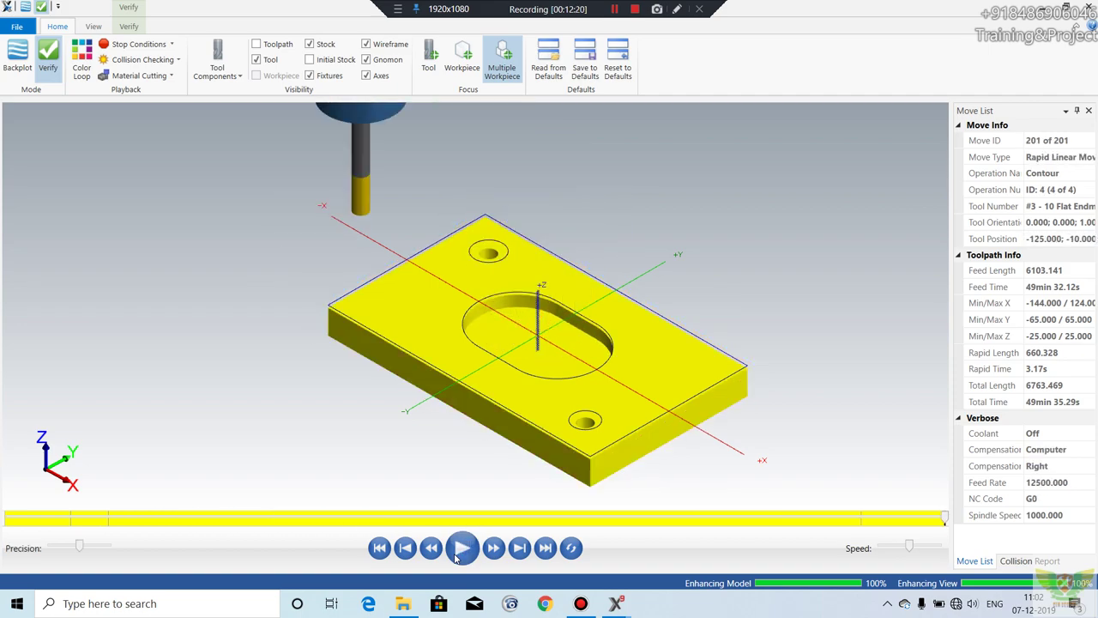
{"action": "mouse_move", "coordinate": [682, 457]}
{"action": "middle_mouse_down"}
{"action": "mouse_move", "coordinate": [598, 291]}
{"action": "mouse_move", "coordinate": [753, 292]}
{"action": "mouse_move", "coordinate": [769, 226]}
{"action": "middle_mouse_up"}
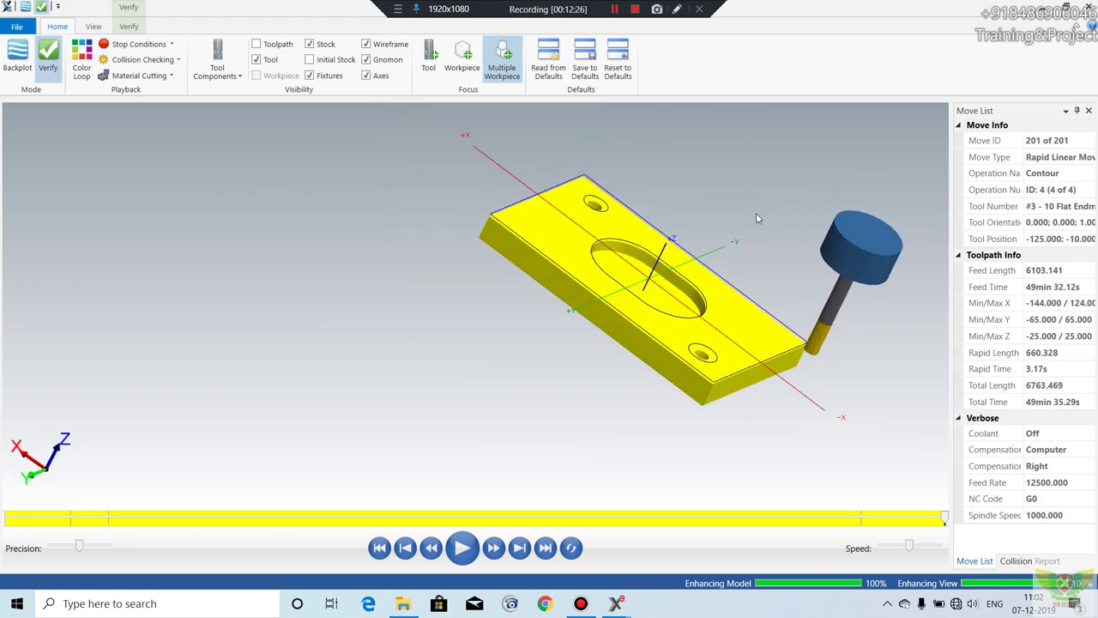
{"action": "mouse_move", "coordinate": [684, 188]}
{"action": "middle_mouse_down"}
{"action": "mouse_move", "coordinate": [741, 166]}
{"action": "mouse_move", "coordinate": [717, 257]}
{"action": "mouse_move", "coordinate": [662, 351]}
{"action": "middle_mouse_up"}
{"action": "scroll", "coordinate": [771, 163], "scroll_direction": "up", "scroll_amount": 3}
{"action": "scroll", "coordinate": [661, 351], "scroll_direction": "down", "scroll_amount": 3}
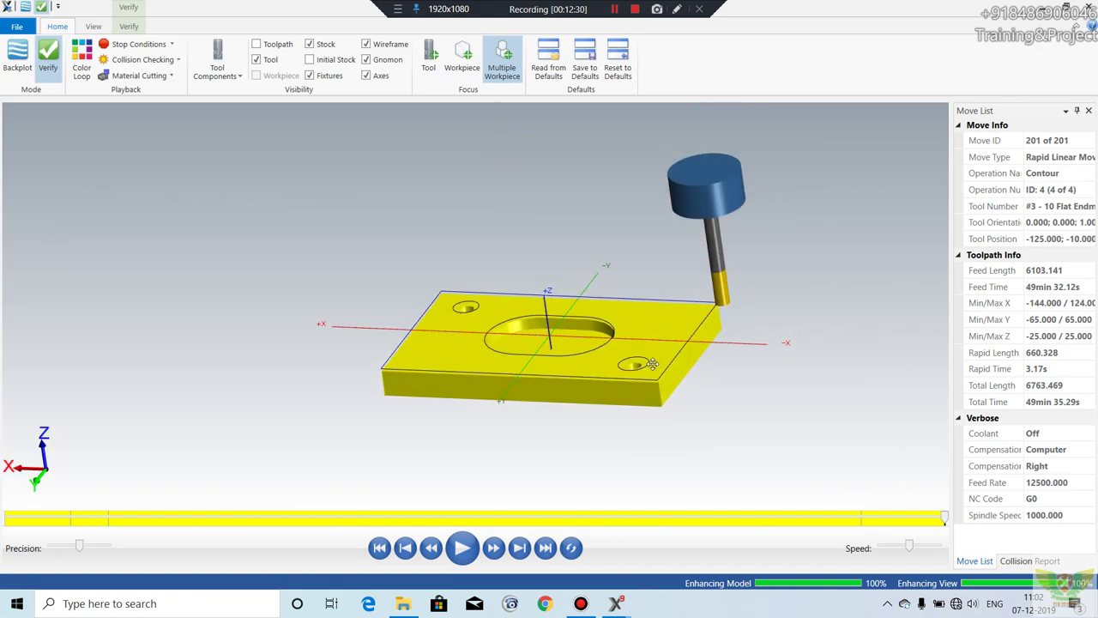
{"action": "scroll", "coordinate": [644, 377], "scroll_direction": "up", "scroll_amount": 3}
{"action": "scroll", "coordinate": [645, 376], "scroll_direction": "up", "scroll_amount": 2}
{"action": "middle_click_drag", "start_coordinate": [713, 303], "coordinate": [693, 338]}
{"action": "scroll", "coordinate": [693, 338], "scroll_direction": "down", "scroll_amount": 3}
{"action": "scroll", "coordinate": [661, 364], "scroll_direction": "up", "scroll_amount": 2}
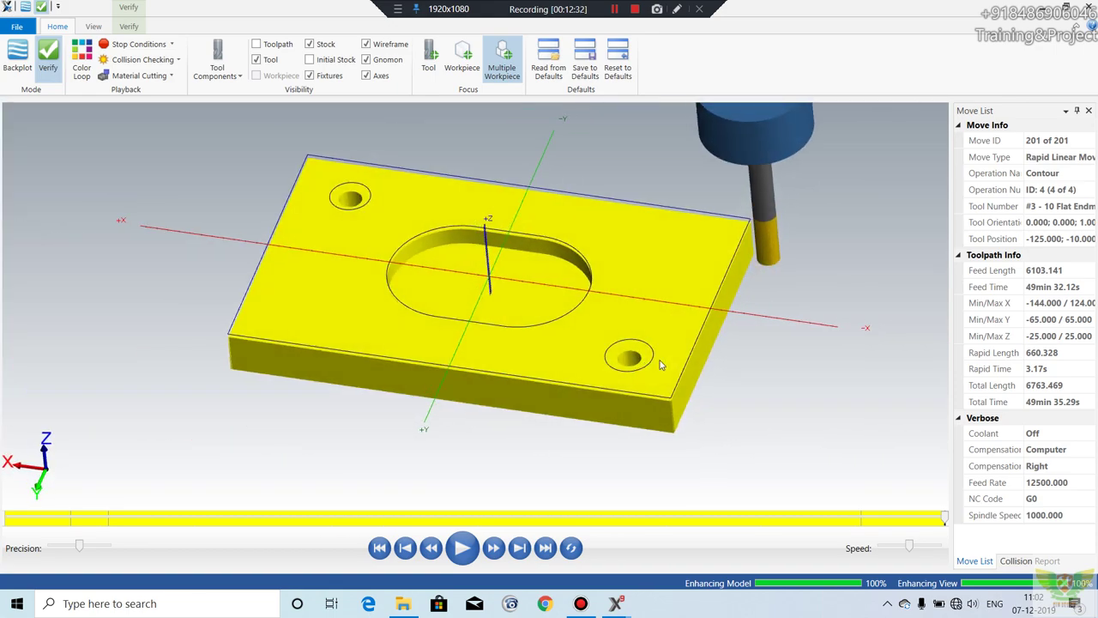
{"action": "mouse_move", "coordinate": [573, 342]}
{"action": "middle_mouse_down"}
{"action": "mouse_move", "coordinate": [571, 225]}
{"action": "mouse_move", "coordinate": [572, 243]}
{"action": "mouse_move", "coordinate": [506, 218]}
{"action": "middle_mouse_up"}
{"action": "scroll", "coordinate": [436, 194], "scroll_direction": "down", "scroll_amount": 2}
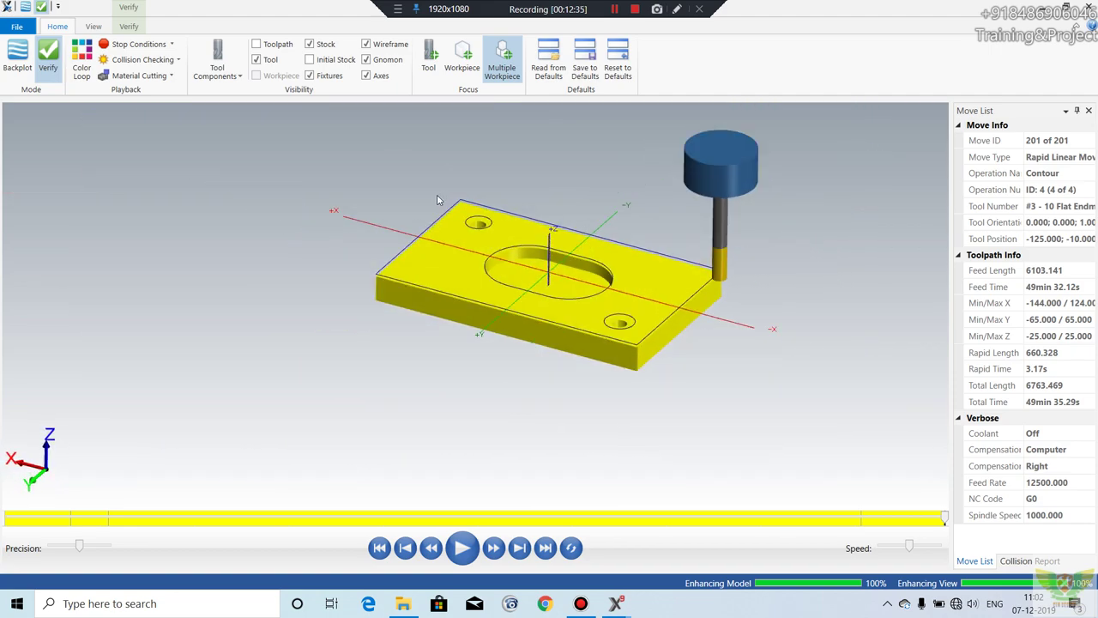
{"action": "scroll", "coordinate": [393, 300], "scroll_direction": "up", "scroll_amount": 2}
{"action": "scroll", "coordinate": [393, 300], "scroll_direction": "up", "scroll_amount": 3}
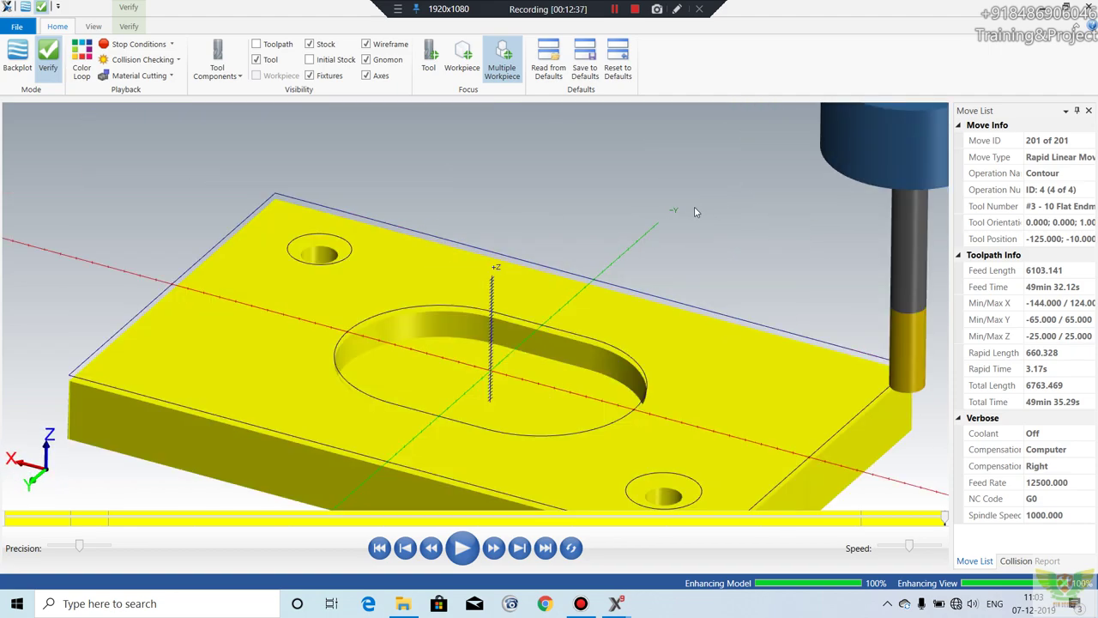
{"action": "scroll", "coordinate": [393, 301], "scroll_direction": "down", "scroll_amount": 2}
{"action": "scroll", "coordinate": [392, 300], "scroll_direction": "down", "scroll_amount": 1}
{"action": "left_click", "coordinate": [1087, 7]}
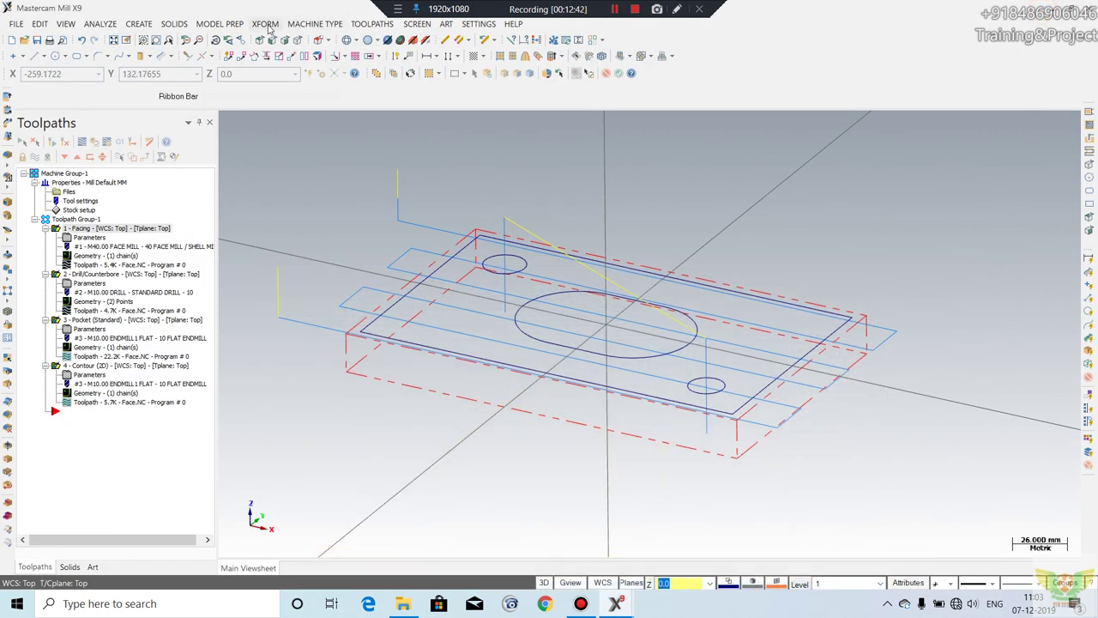
{"action": "left_click", "coordinate": [372, 24]}
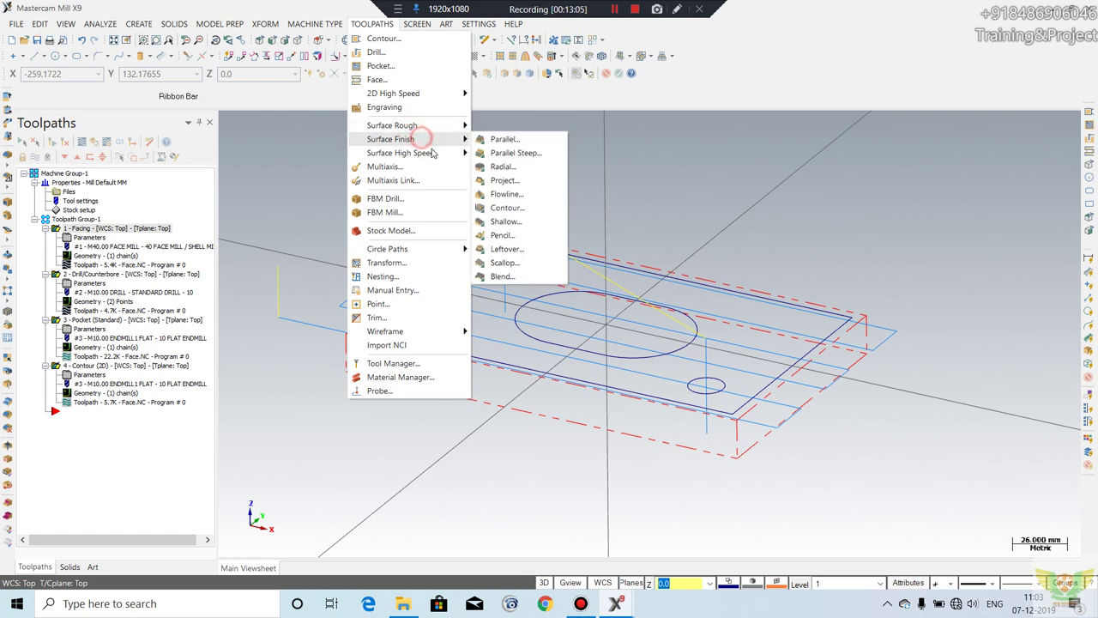
{"action": "mouse_move", "coordinate": [400, 153]}
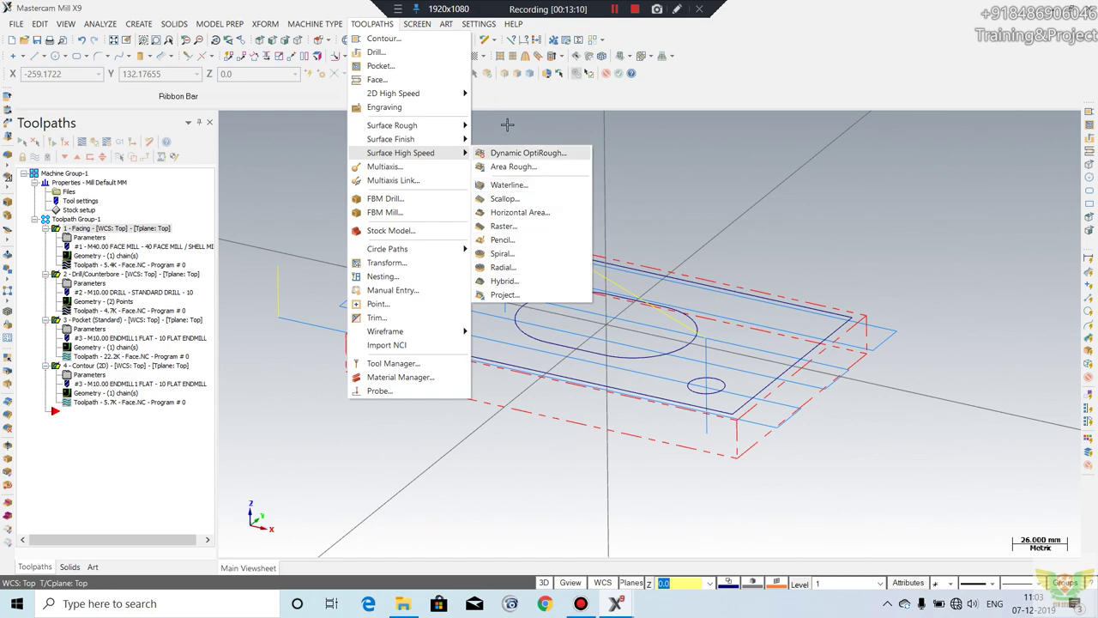
{"action": "left_click", "coordinate": [608, 88]}
{"action": "mouse_move", "coordinate": [571, 142]}
{"action": "middle_mouse_down"}
{"action": "mouse_move", "coordinate": [653, 291]}
{"action": "mouse_move", "coordinate": [632, 307]}
{"action": "mouse_move", "coordinate": [643, 139]}
{"action": "middle_mouse_up"}
{"action": "mouse_move", "coordinate": [618, 253]}
{"action": "middle_mouse_down"}
{"action": "mouse_move", "coordinate": [615, 273]}
{"action": "mouse_move", "coordinate": [601, 120]}
{"action": "middle_mouse_up"}
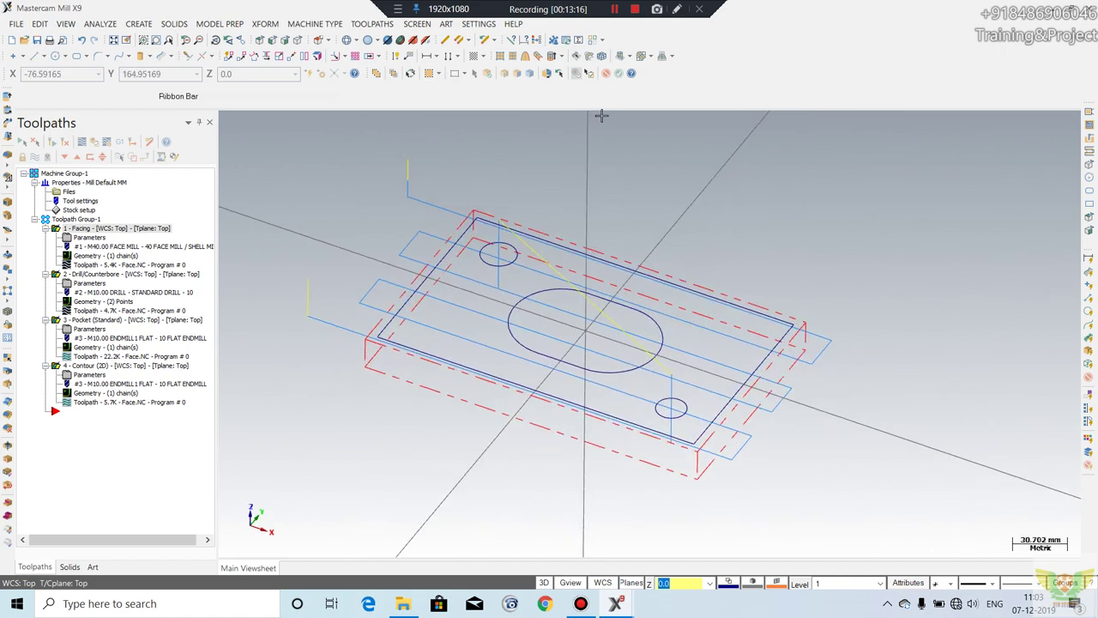